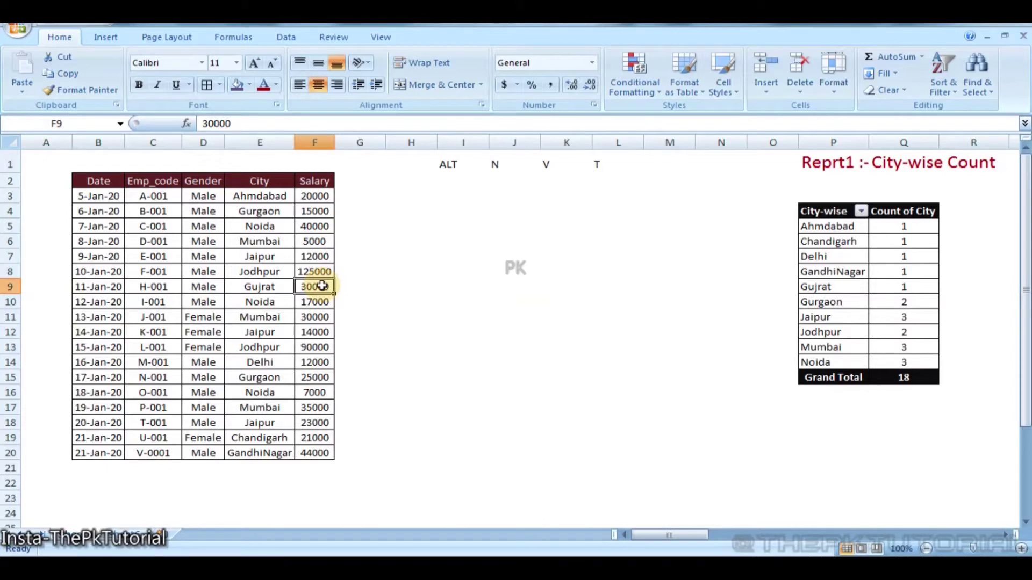
Examine the city-wise count pivot table under Report 1, beside the employee data
key(Right)
key(Right)
key(Right)
key(Right)
key(Right)
key(Right)
key(Right)
key(Right)
key(Right)
key(Right)
key(Right)
key(Right)
key(Right)
key(Right)
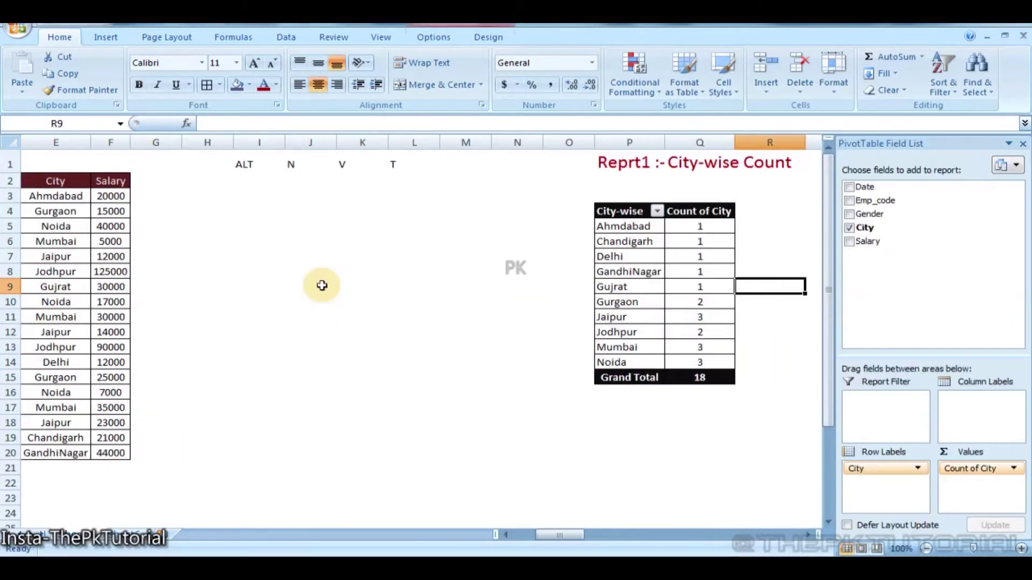
key(Left)
key(Left)
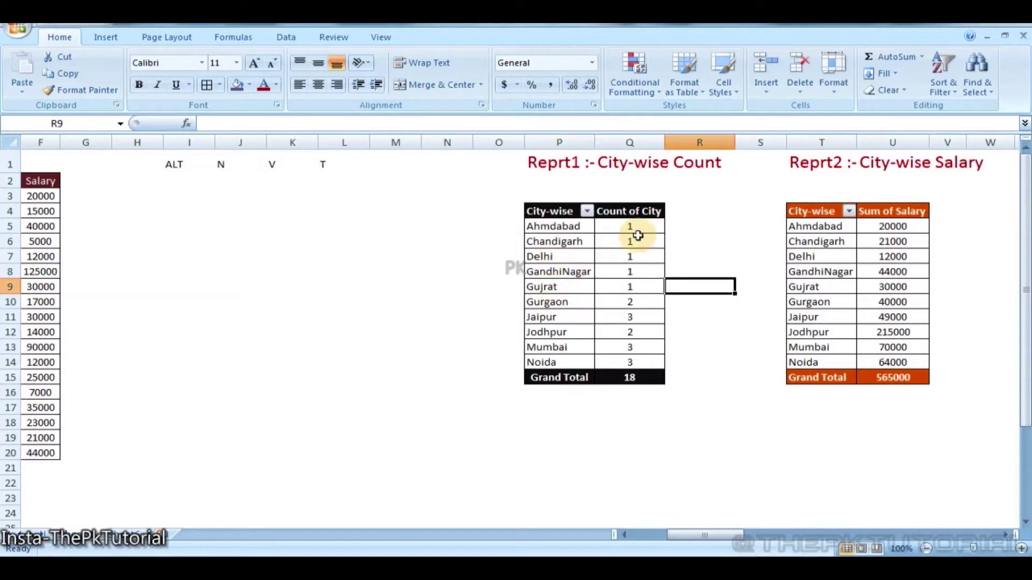
mouse_move(638, 236)
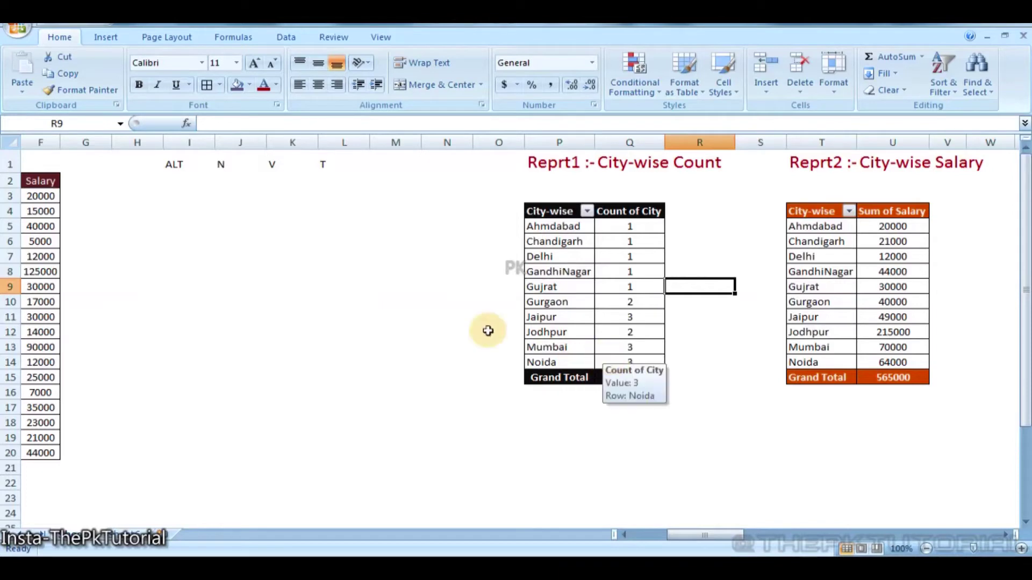
Go back to the source employee table and review its Gender, City and Salary columns
click(323, 297)
key(Left)
key(Left)
key(Left)
key(Left)
key(Left)
key(Left)
key(Left)
key(Left)
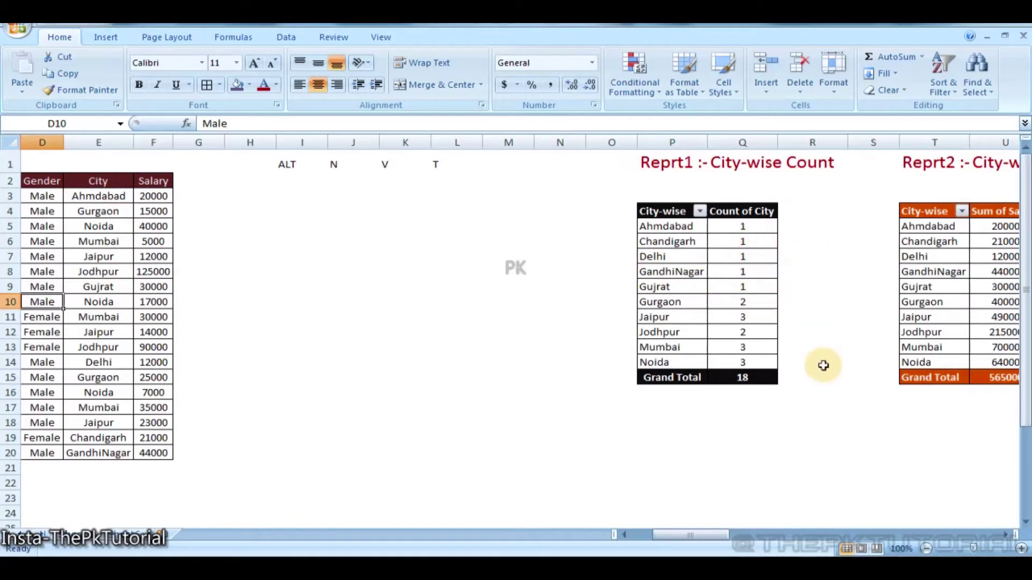
Examine the Report 2 pivot table that sums salary for each city
click(903, 430)
key(Right)
key(Right)
key(Right)
key(Right)
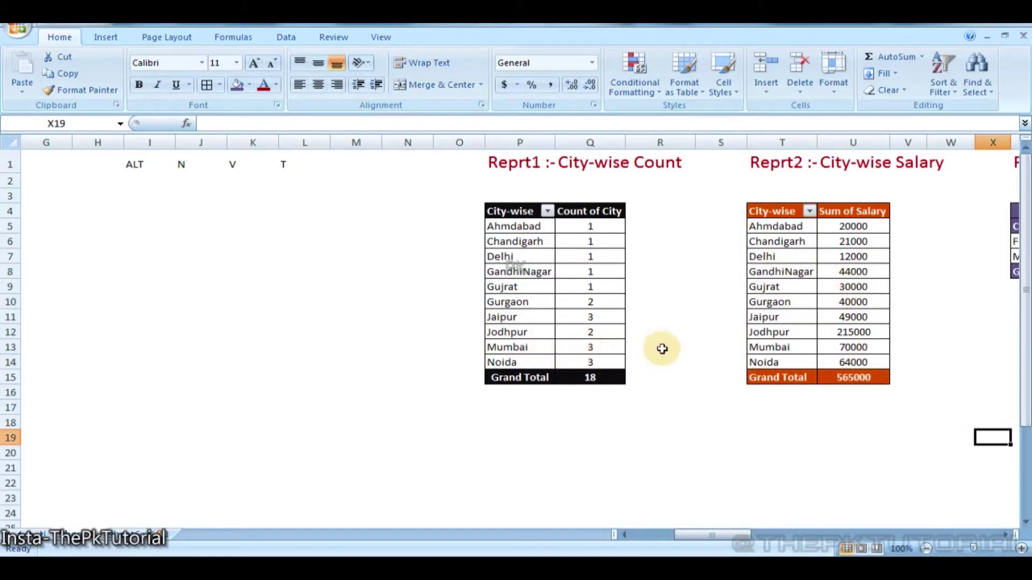
mouse_move(871, 347)
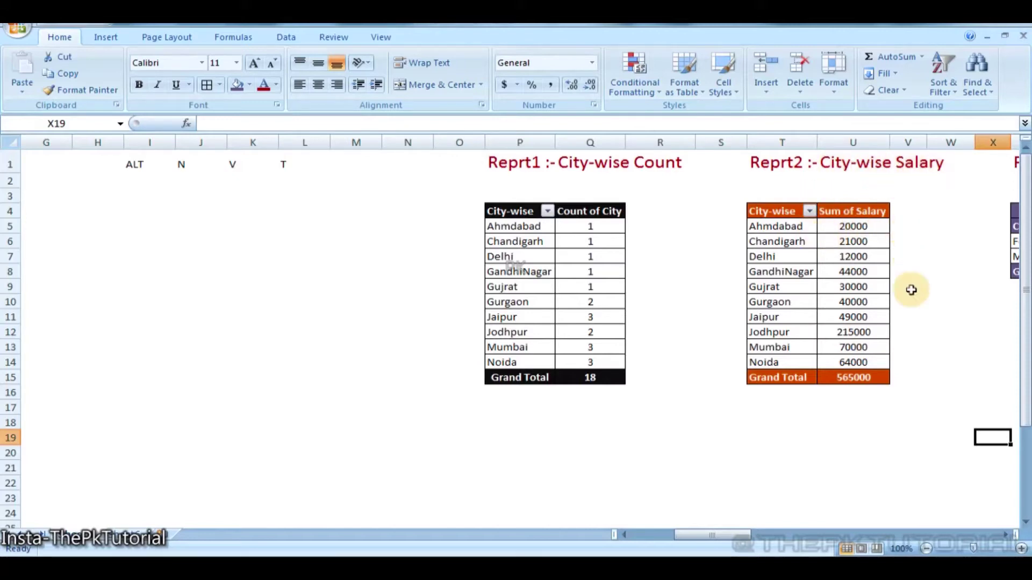
Examine the Report 3 pivot table with gender-wise count and salary, comparing the Female and Male rows
click(965, 319)
key(Right)
key(Right)
key(Right)
key(Right)
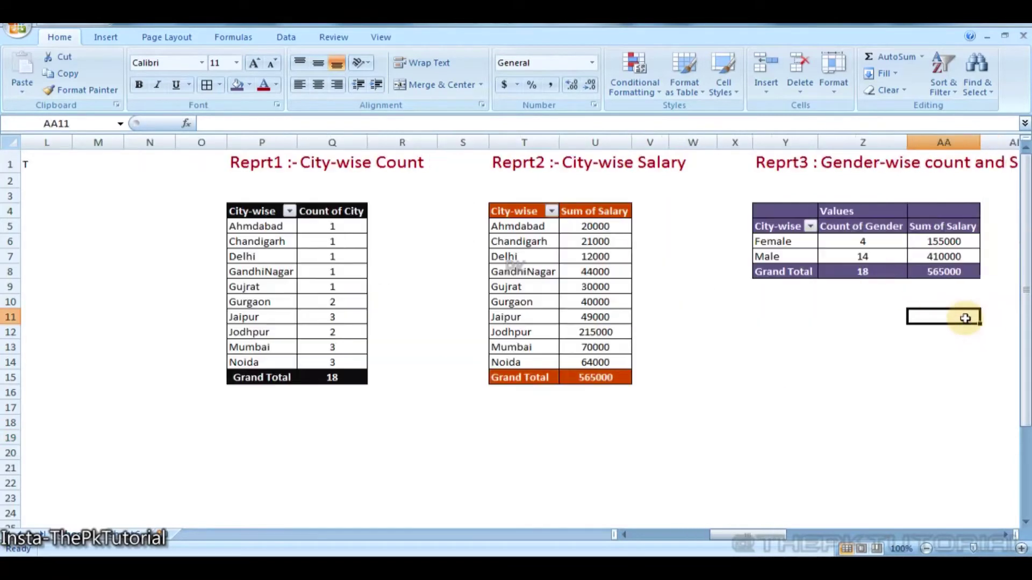
key(Right)
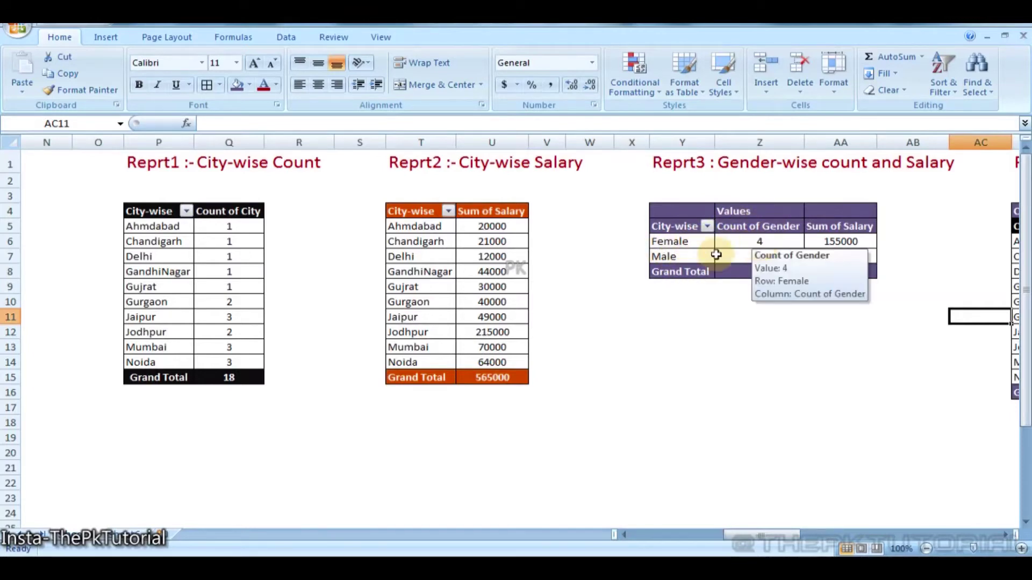
mouse_move(755, 258)
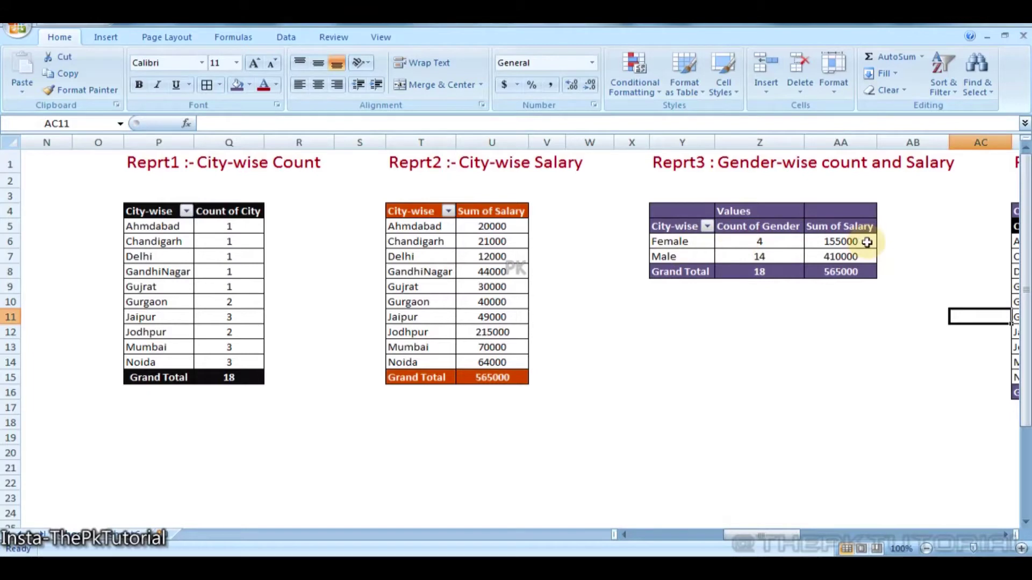
mouse_move(830, 261)
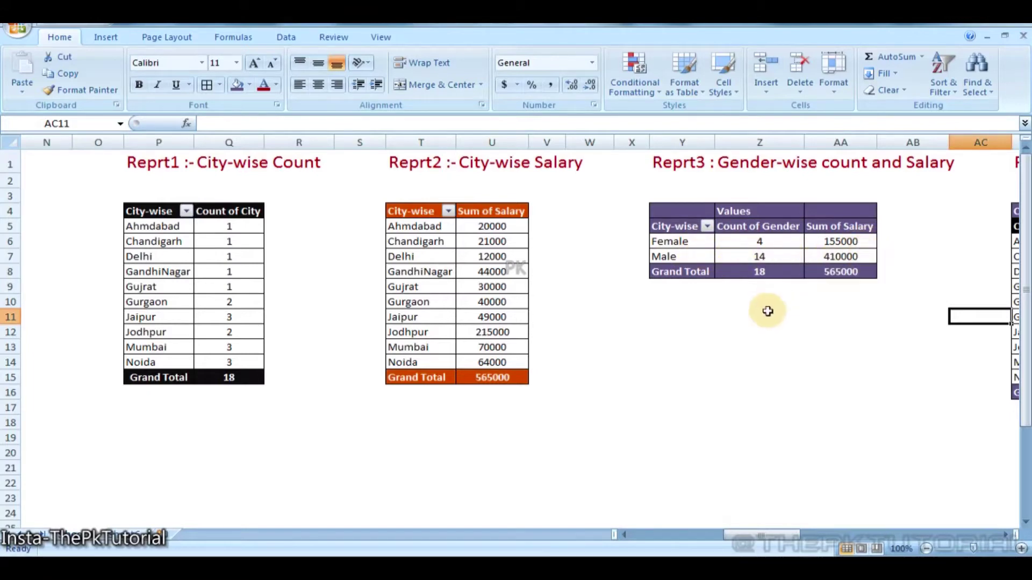
click(811, 305)
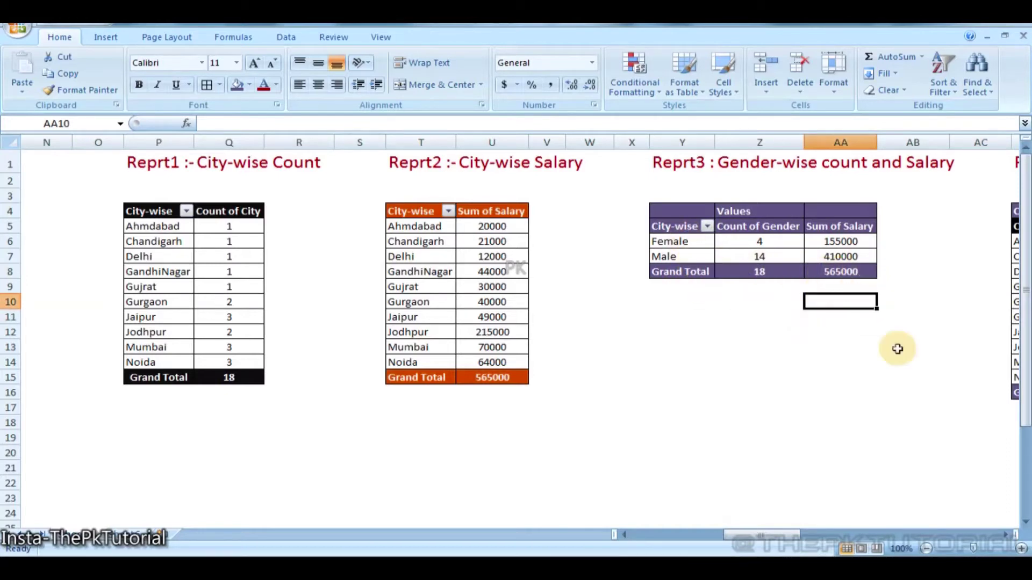
Examine the Report 4 pivot table of city-wise counts split by gender, including its Grand Total column
click(962, 440)
key(Right)
key(Right)
key(Right)
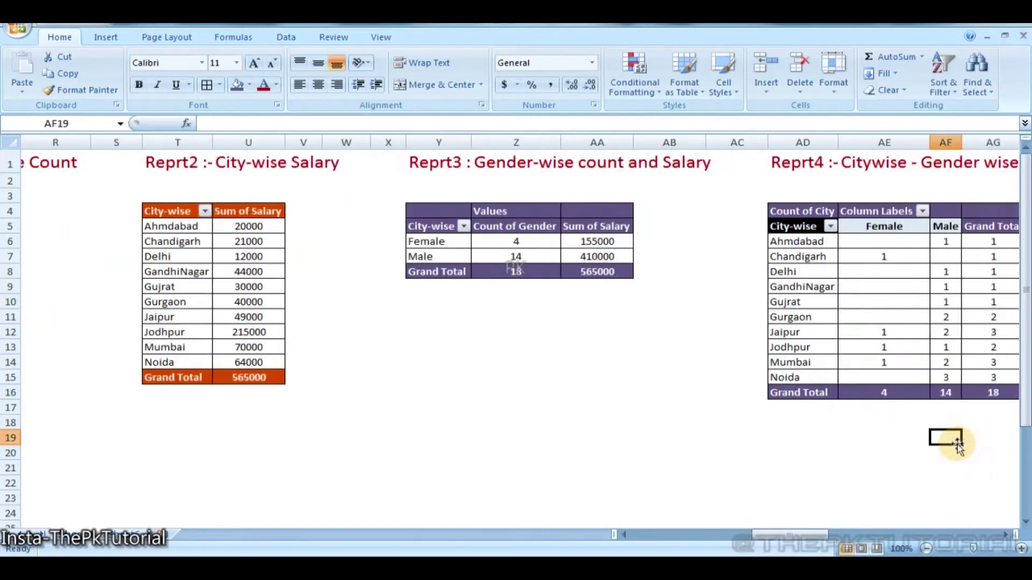
key(Right)
key(Right)
key(Right)
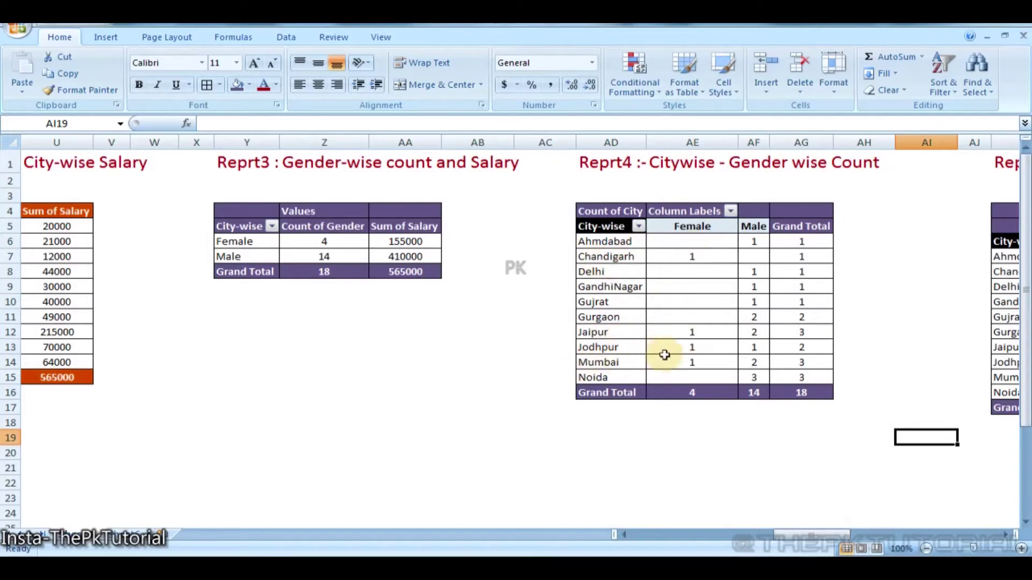
mouse_move(681, 366)
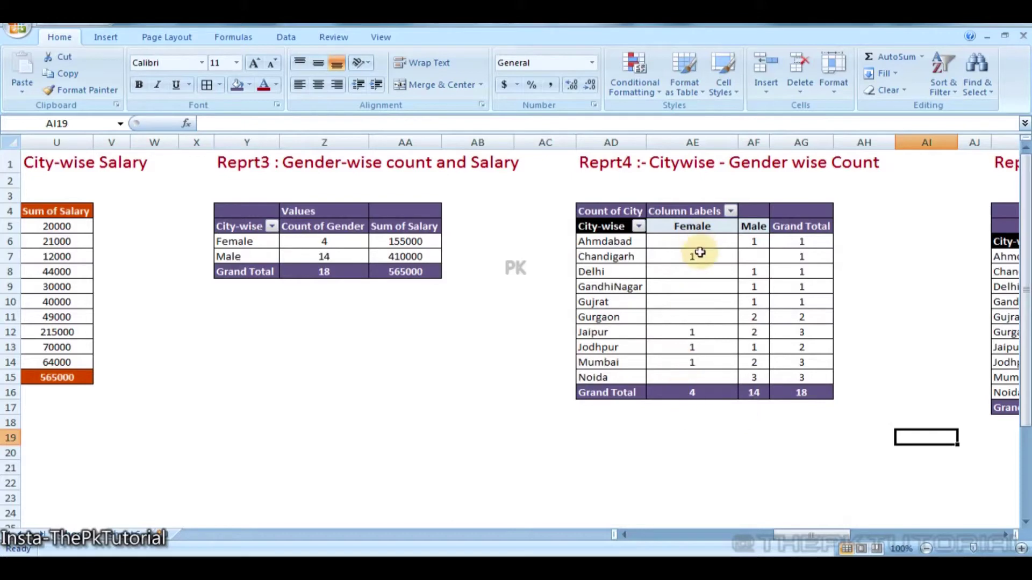
click(701, 418)
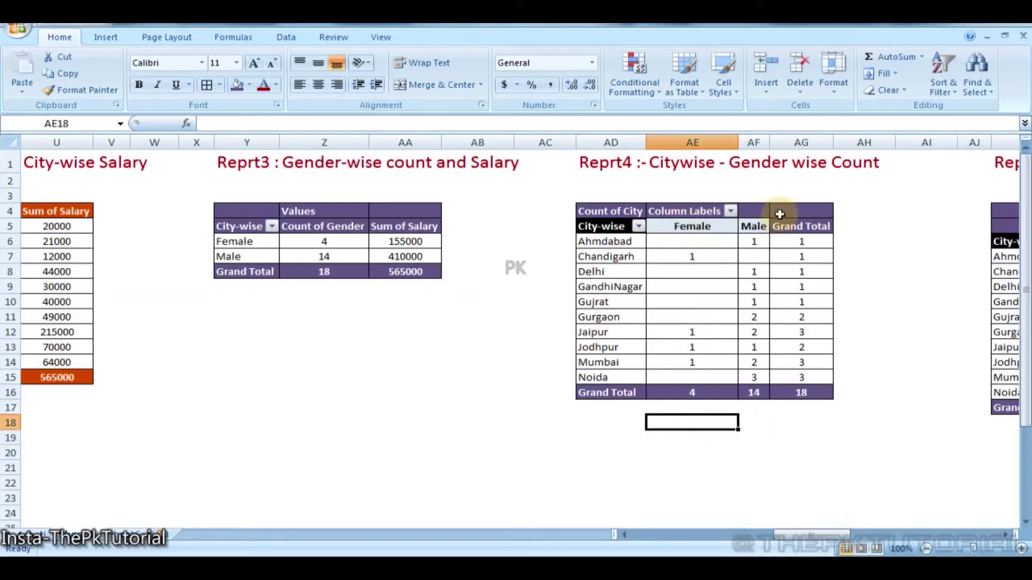
mouse_move(753, 334)
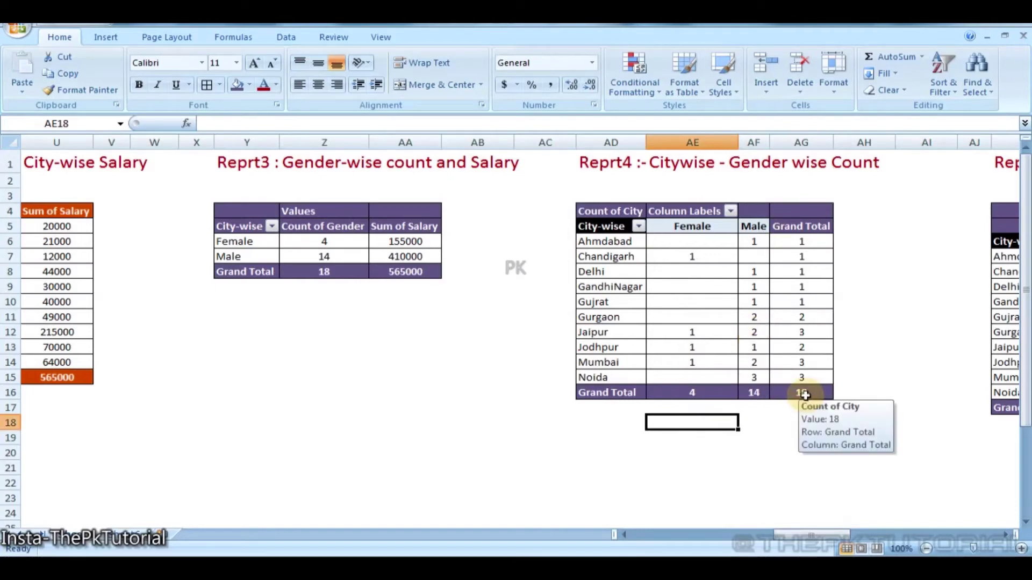
mouse_move(804, 385)
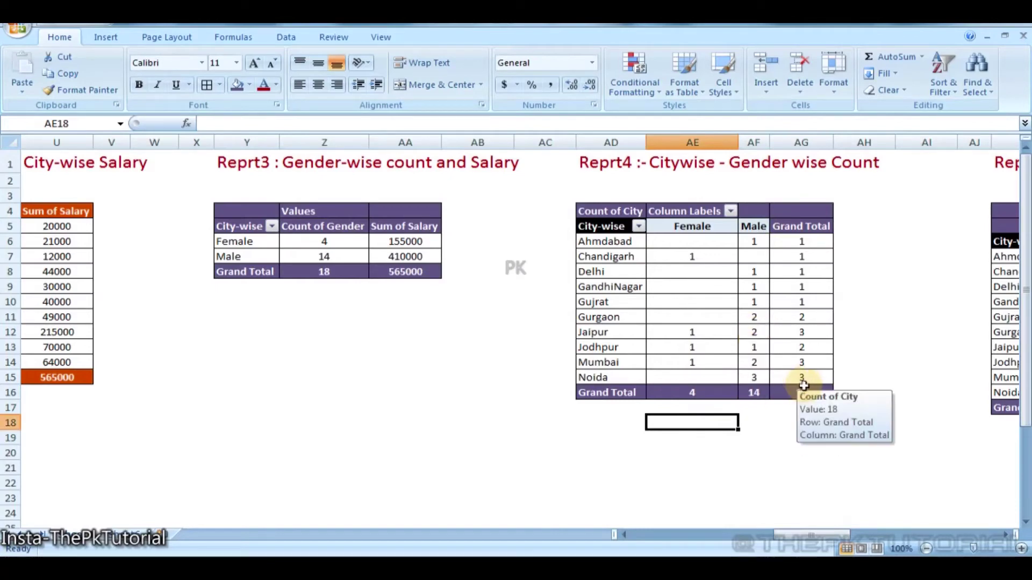
Bring the Report 5 pivot table with city-wise and gender-wise count and salary fully into view
click(864, 472)
key(Right)
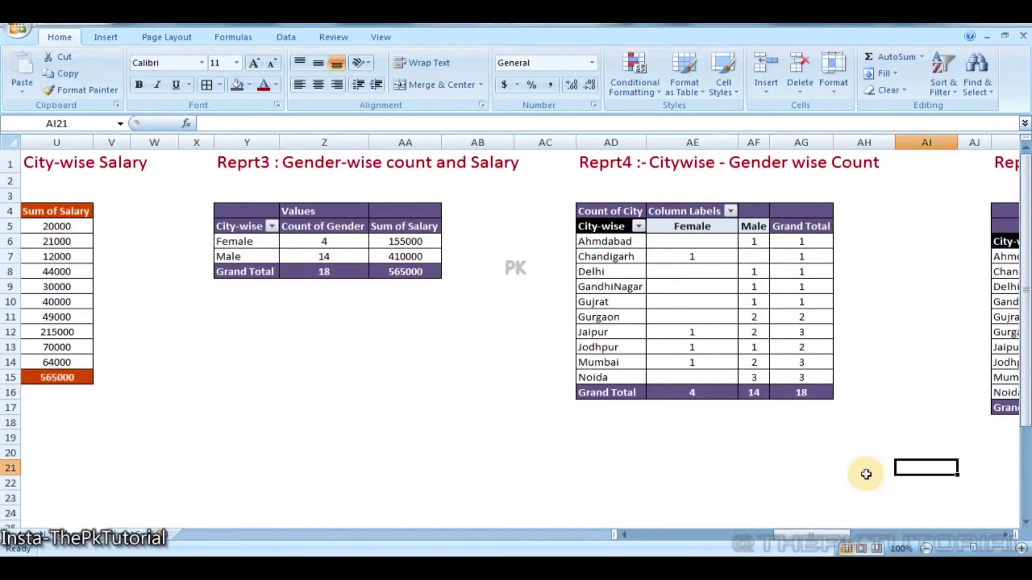
key(Right)
key(Right)
key(Right)
key(Right)
key(Right)
key(Right)
key(Right)
key(Right)
key(Right)
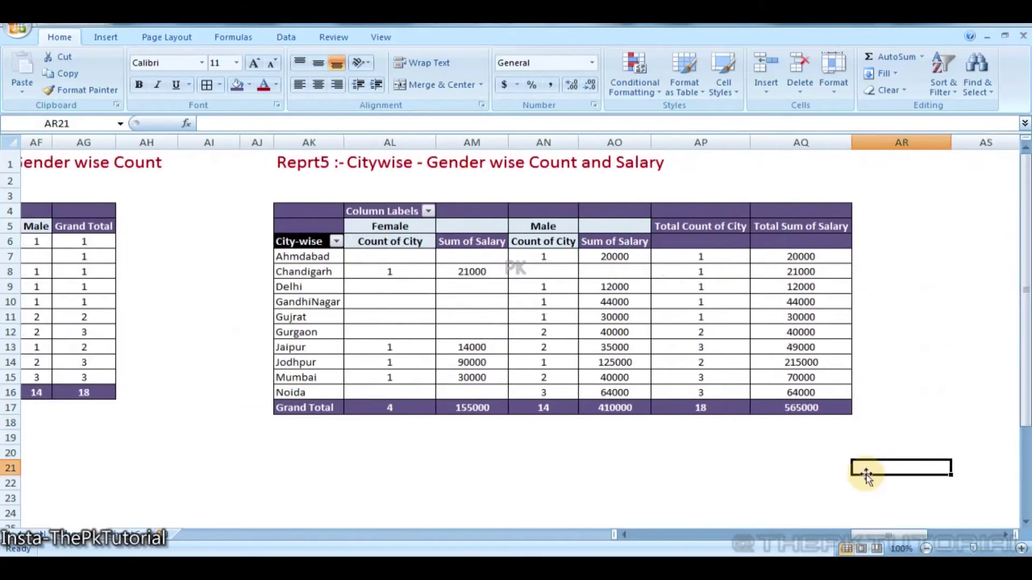
key(Left)
key(Left)
key(Left)
key(Left)
key(Left)
key(Left)
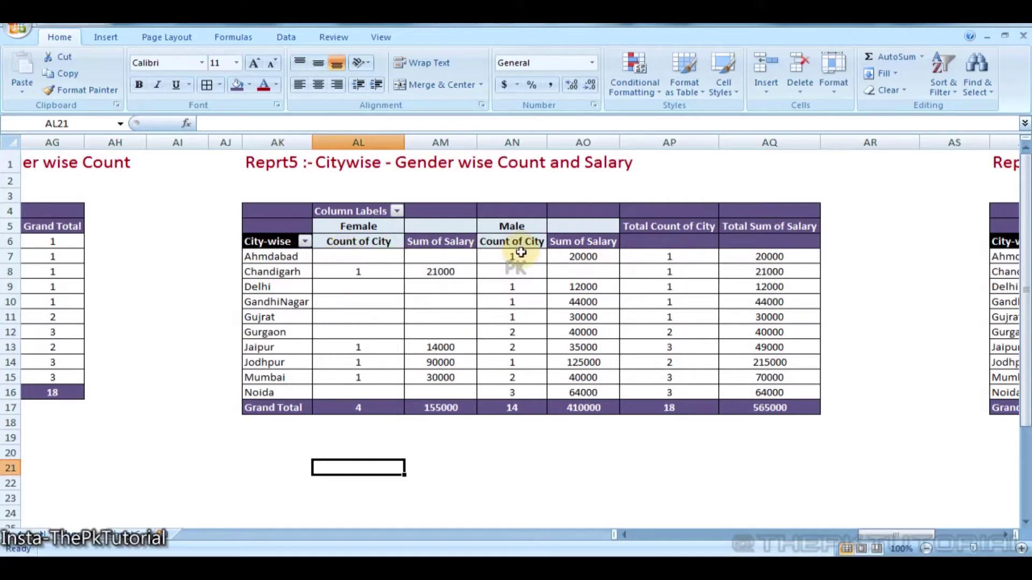
Read across Report 5's Jaipur row for female, male and total figures, and check the Grand Total row
mouse_move(670, 261)
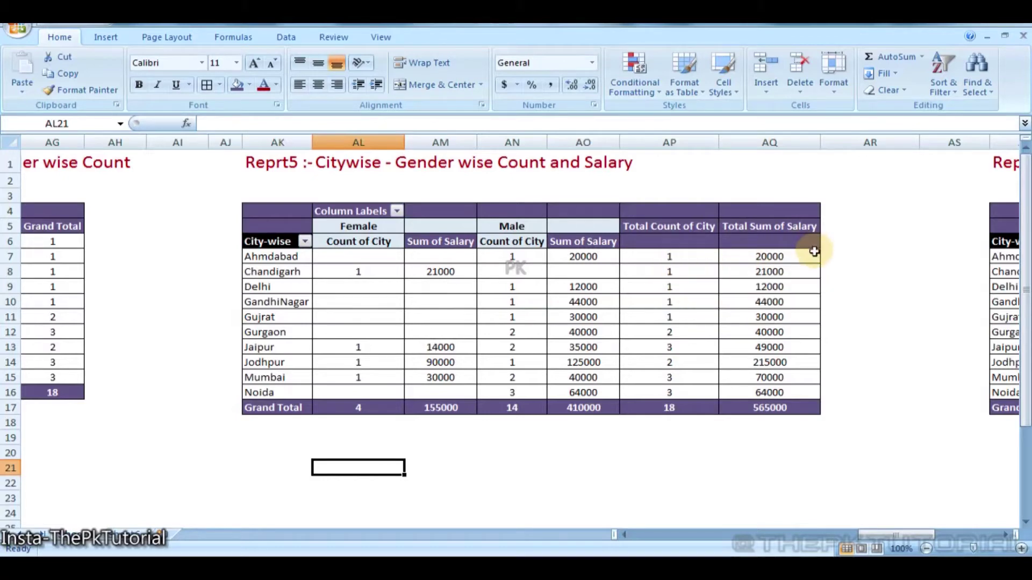
mouse_move(814, 252)
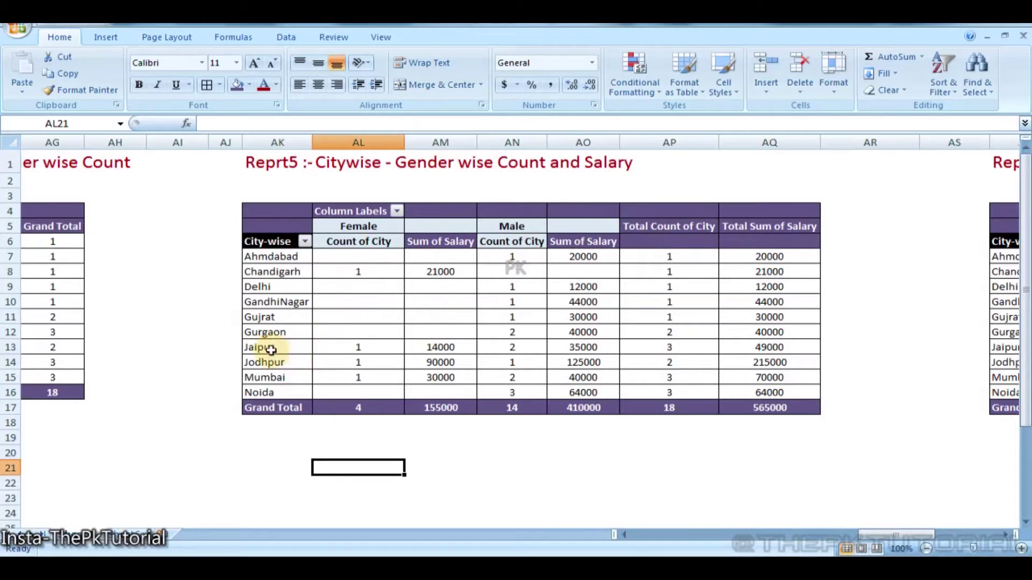
mouse_move(353, 354)
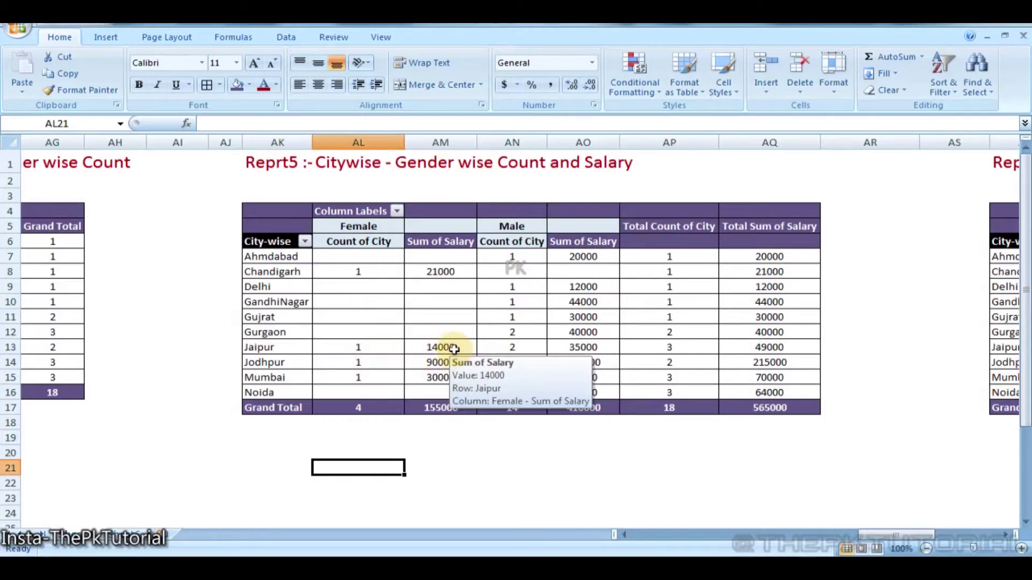
mouse_move(530, 345)
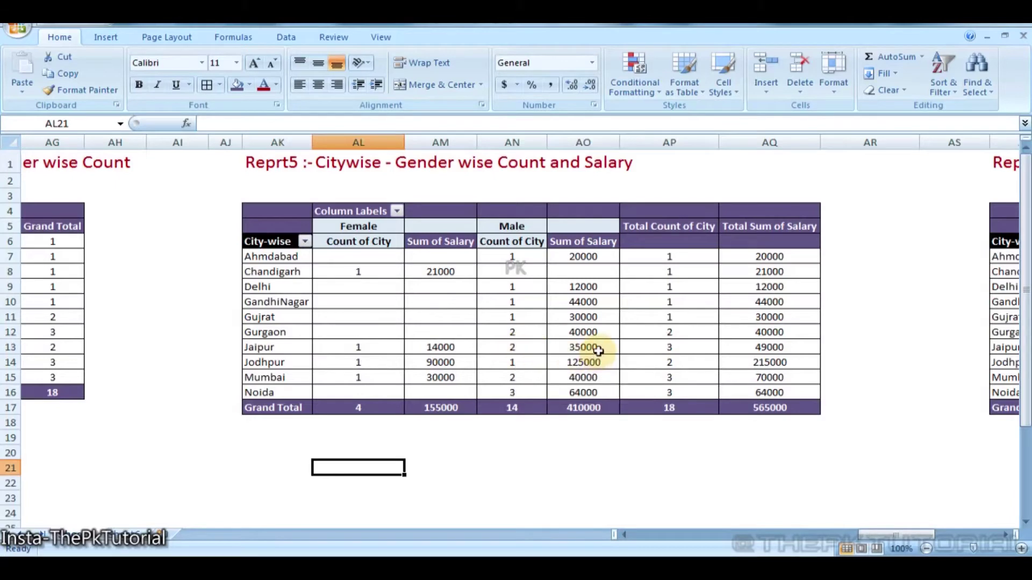
mouse_move(563, 350)
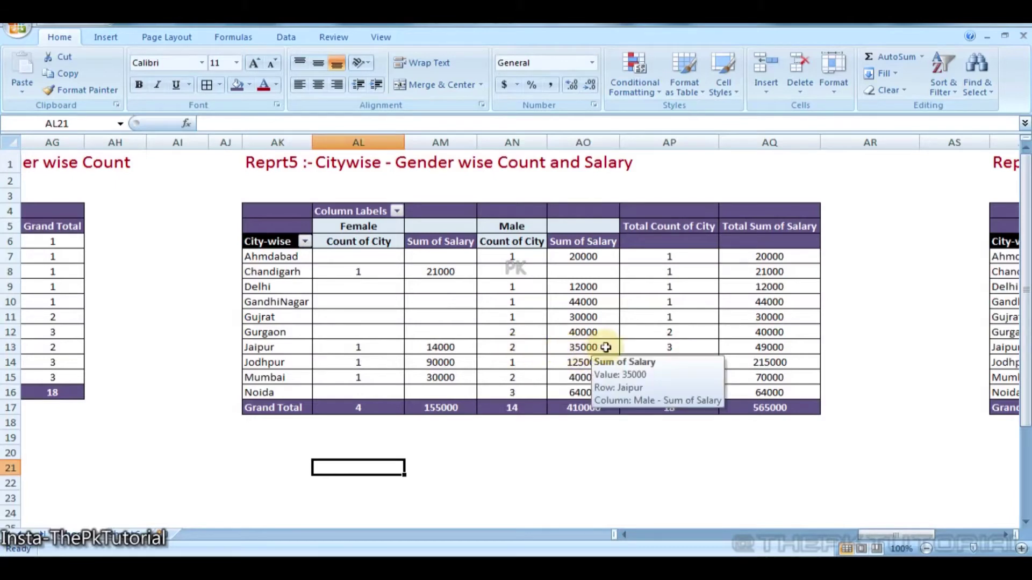
mouse_move(771, 353)
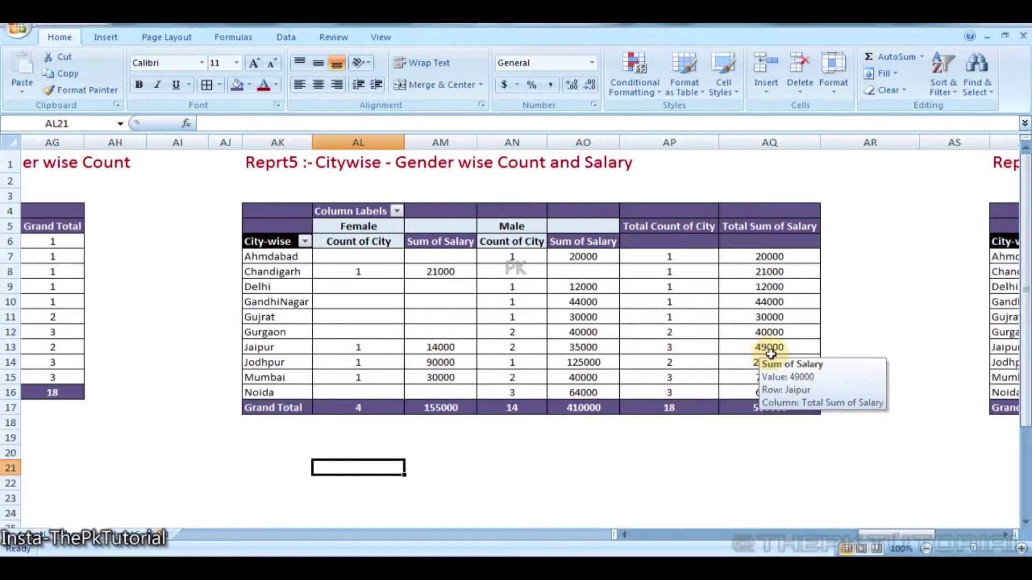
mouse_move(675, 350)
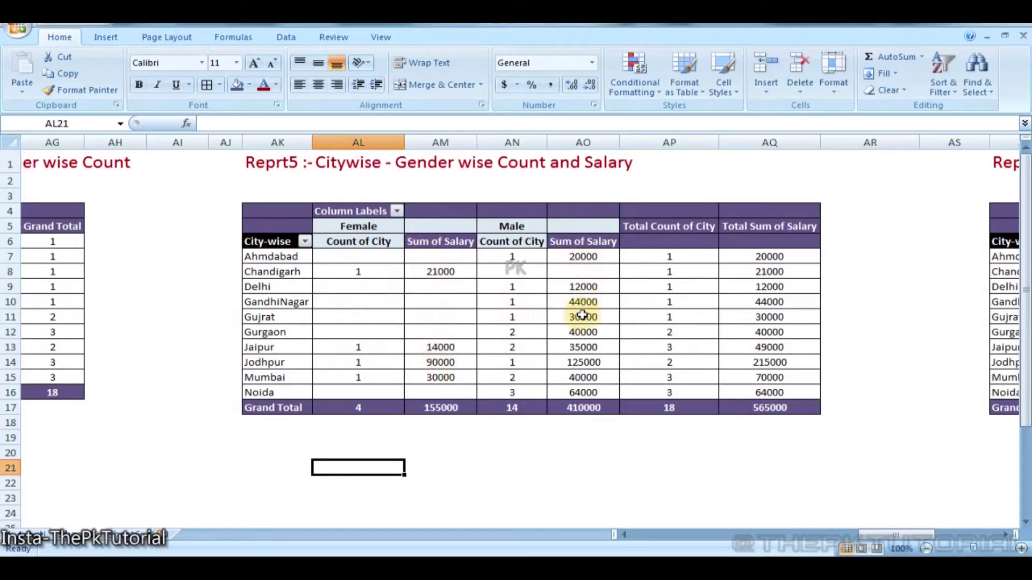
click(685, 426)
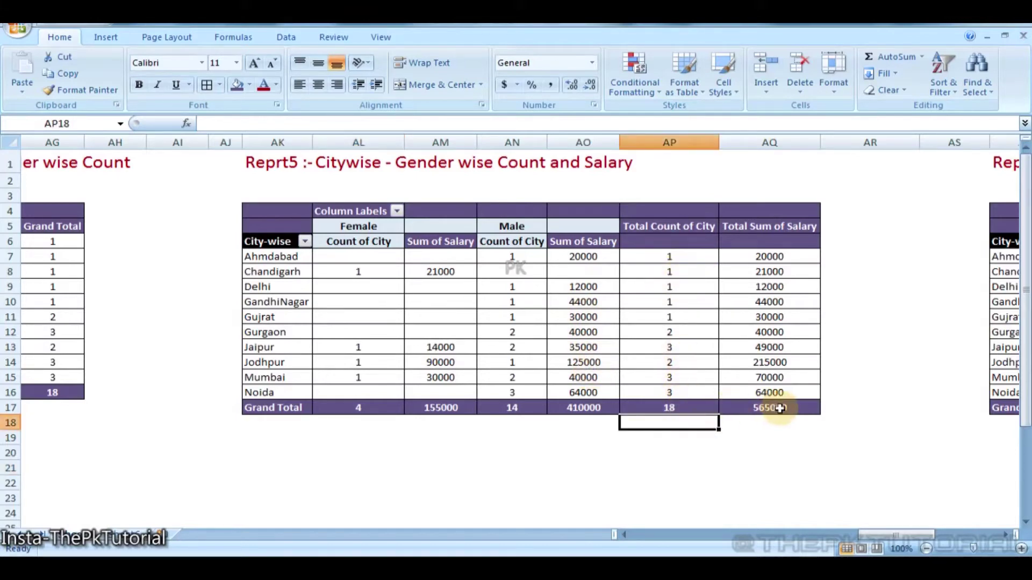
click(785, 440)
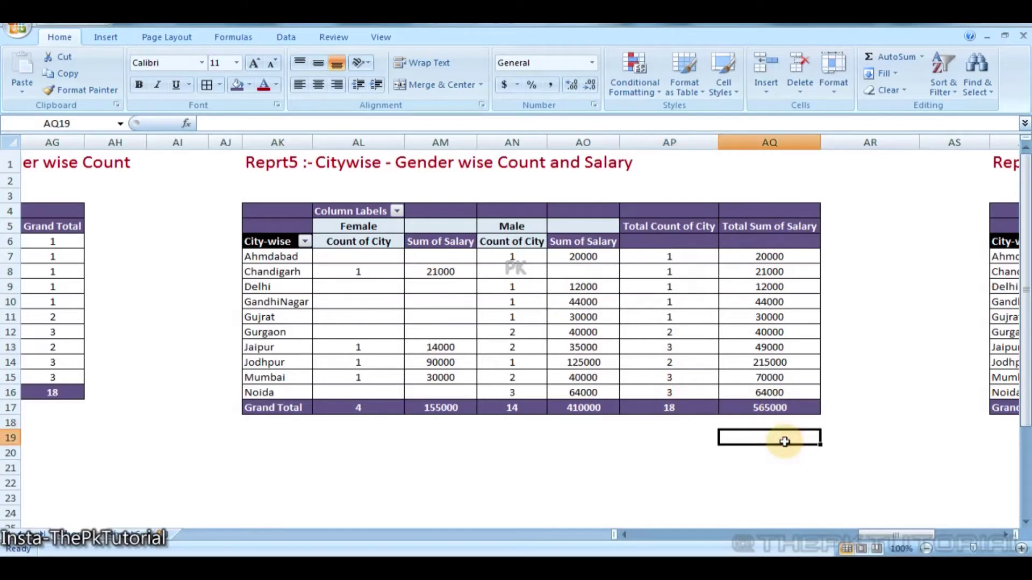
Examine the Report 6 pivot table showing city-wise and gender-wise count and salary as percentages
key(Right)
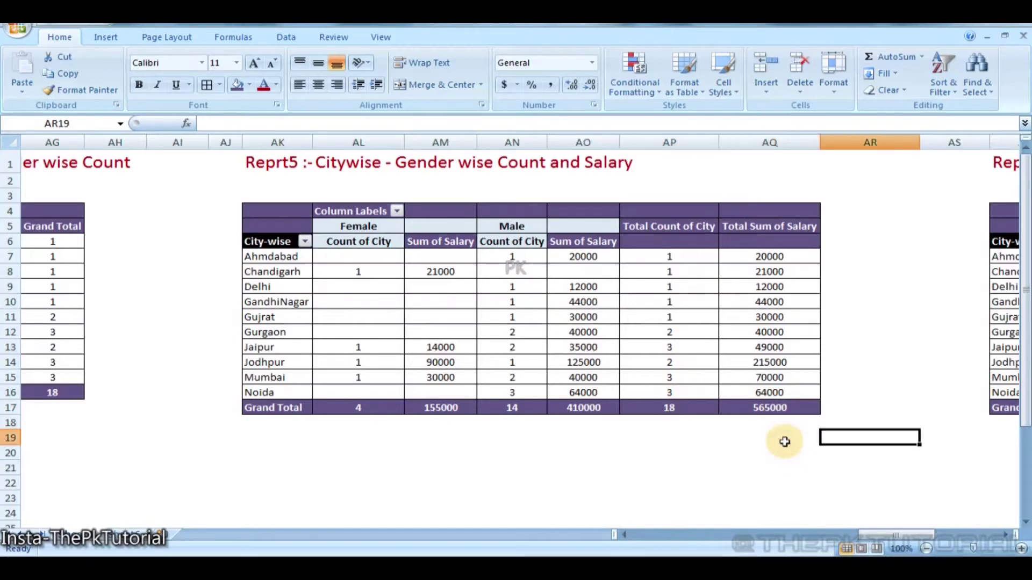
key(Right)
key(Right)
key(Right)
key(Right)
key(Right)
key(Right)
key(Right)
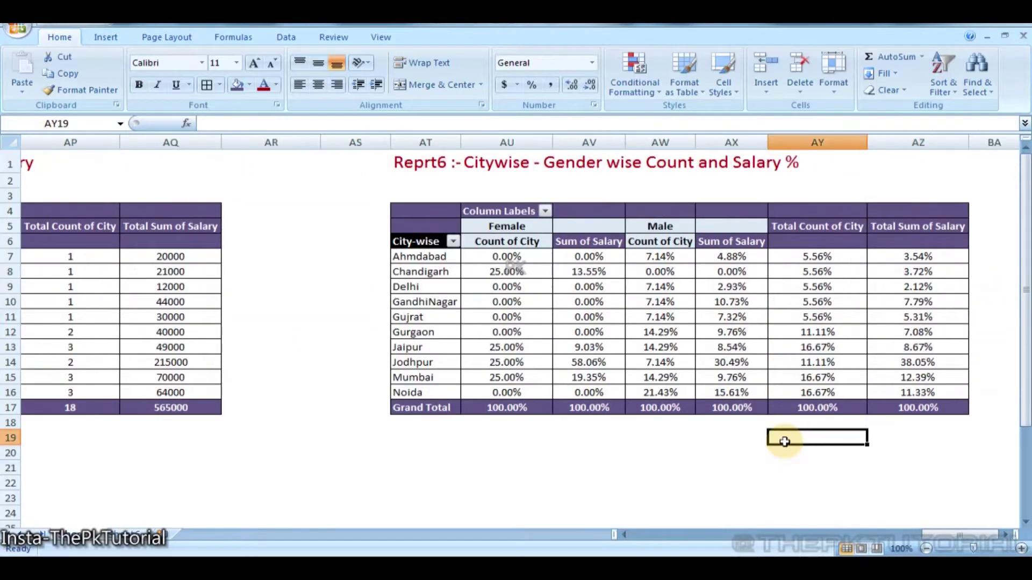
key(Left)
key(Left)
key(Left)
key(Down)
key(Down)
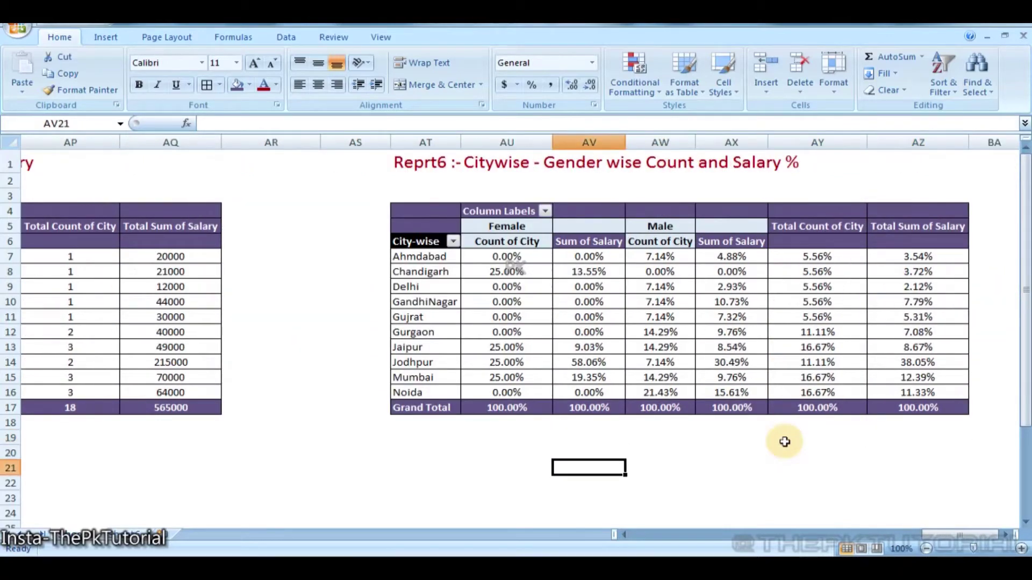
mouse_move(694, 340)
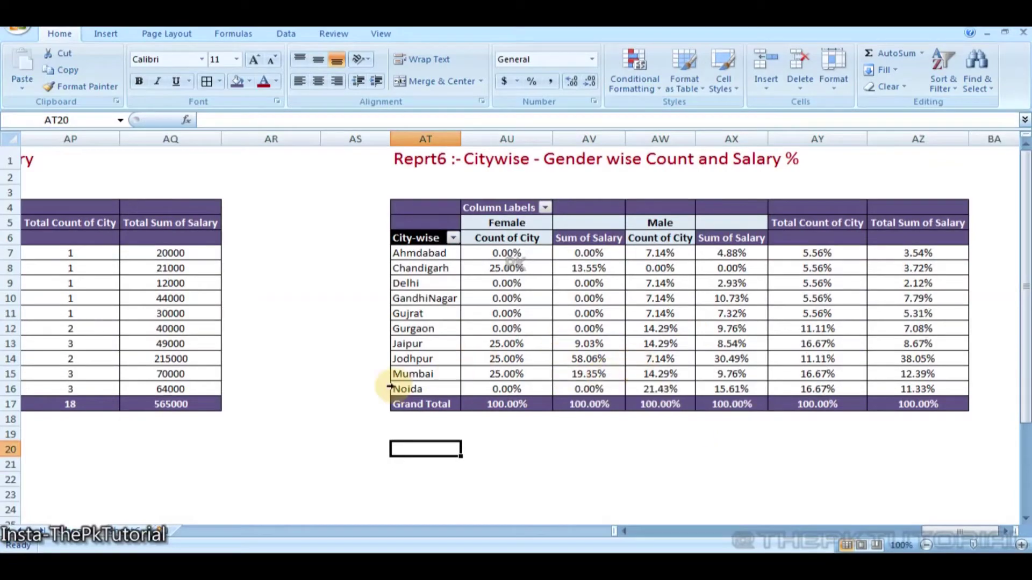
Return to the Report 5 pivot table to compare its counts and salaries with Report 6's percentages
click(241, 433)
key(Left)
key(Left)
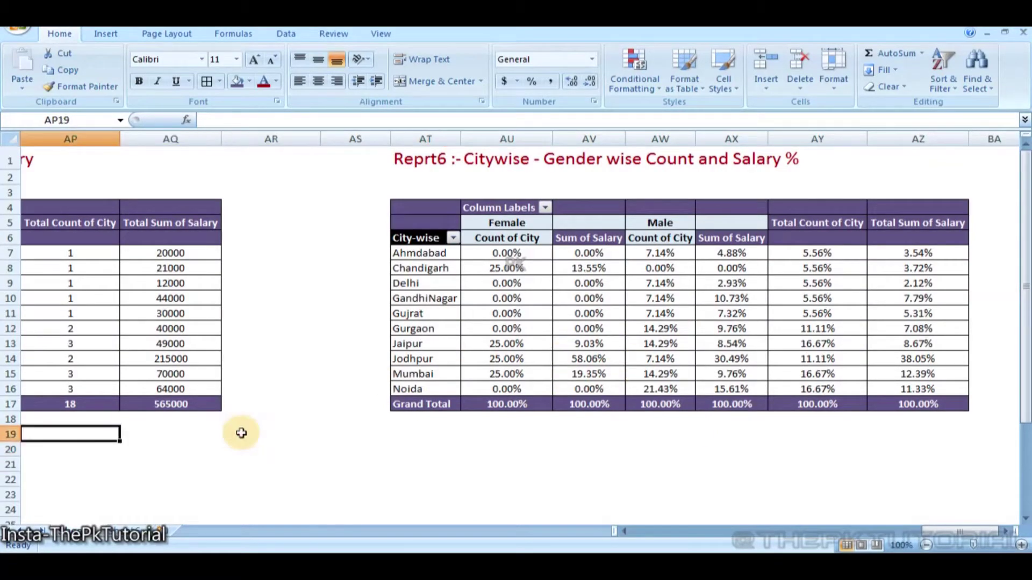
key(Left)
key(Left)
key(Left)
key(Left)
key(Left)
key(Left)
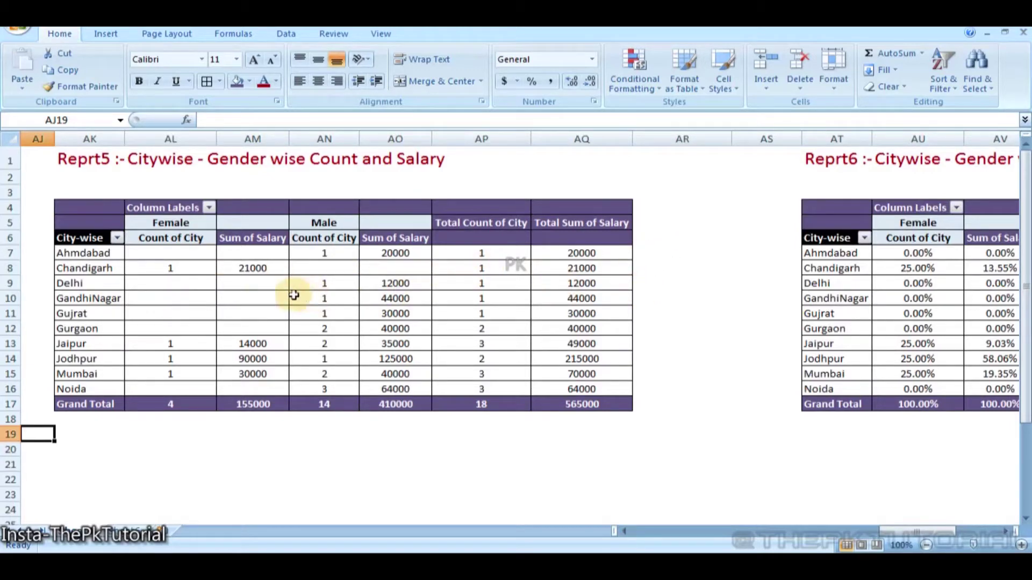
In AR8 beside Report 5, enter a formula dividing Chandigarh's female city count by the female Grand Total count
mouse_move(188, 277)
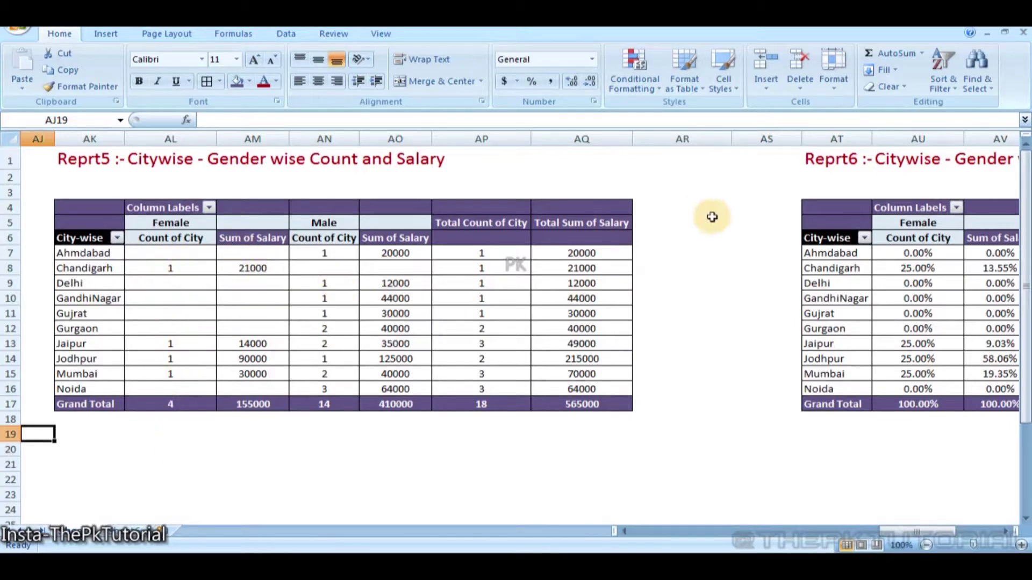
click(660, 268)
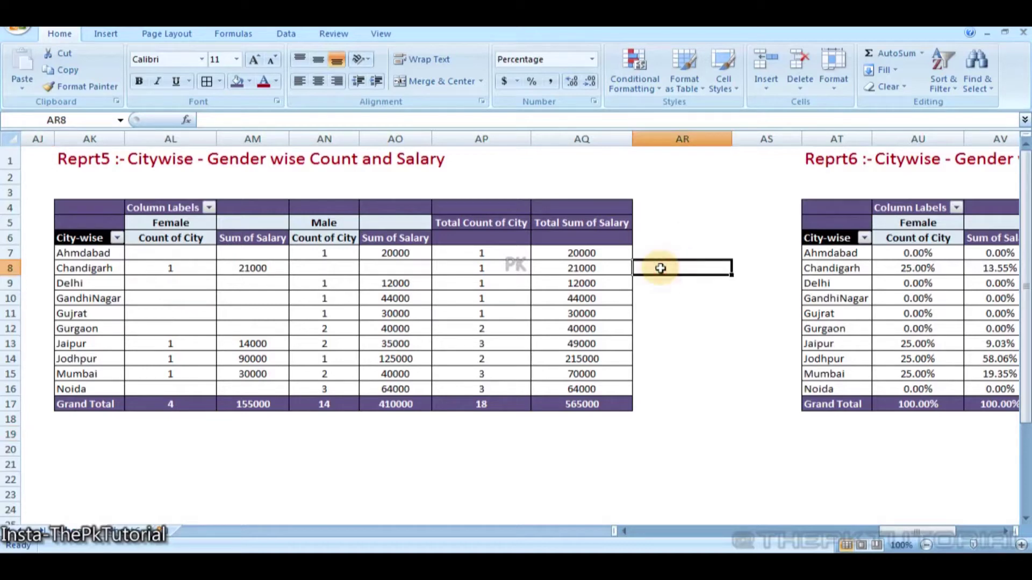
text(=)
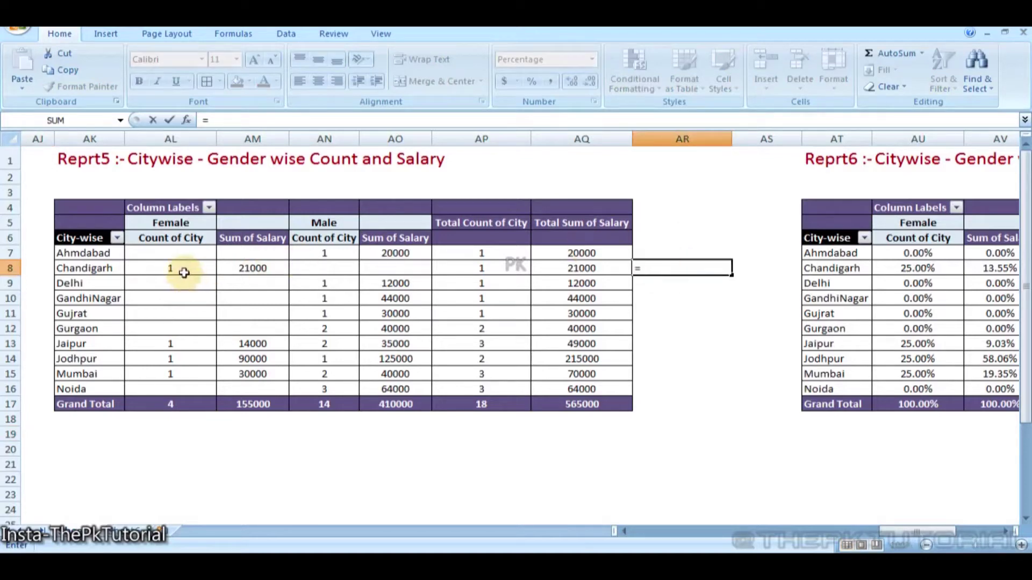
click(183, 268)
text(/)
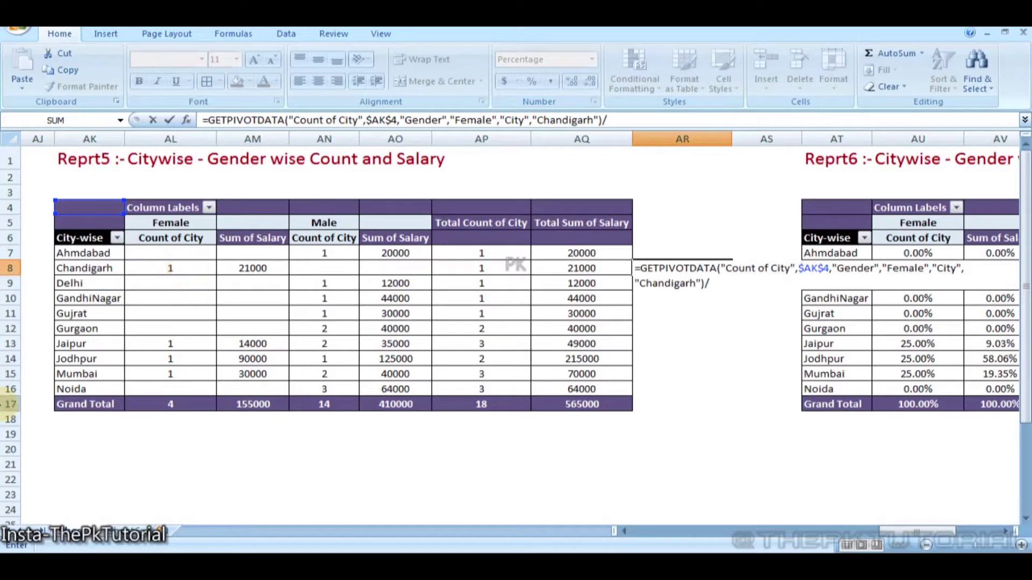
click(174, 404)
key(Return)
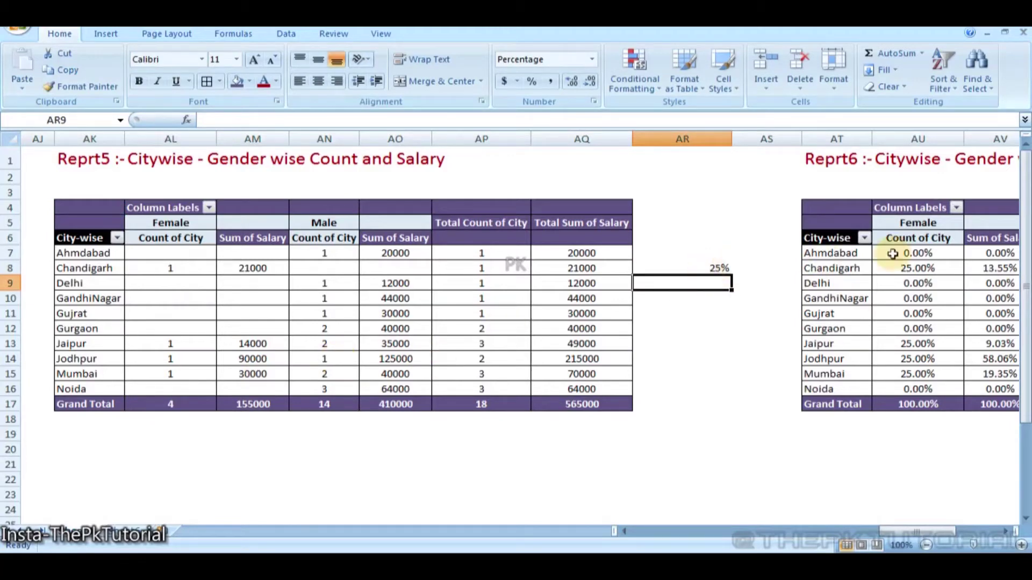
Examine Report 6's female and male count and salary percentages by city against the calculated Chandigarh share
mouse_move(913, 271)
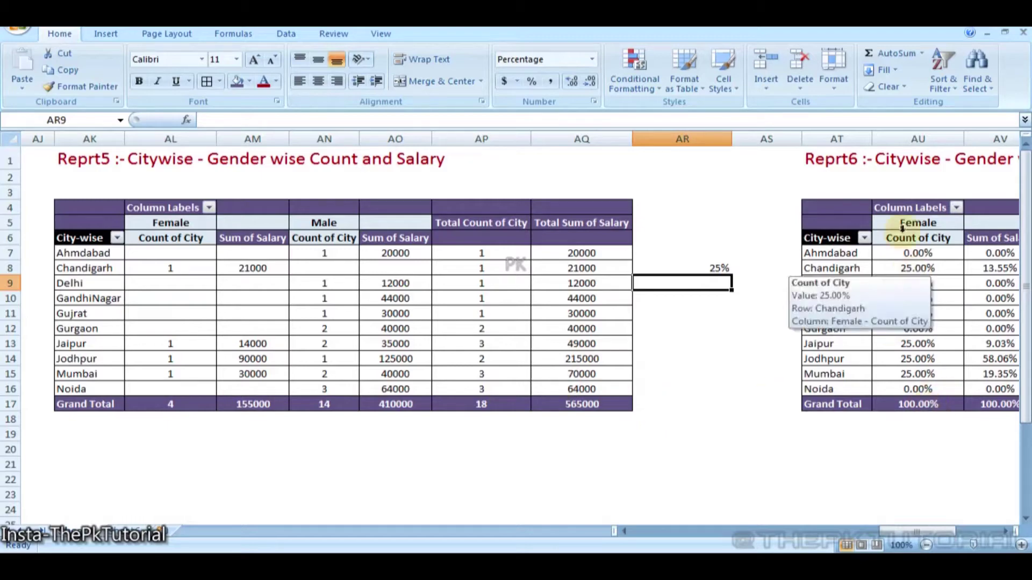
click(947, 444)
key(Right)
key(Right)
key(Right)
key(Right)
key(Right)
key(Right)
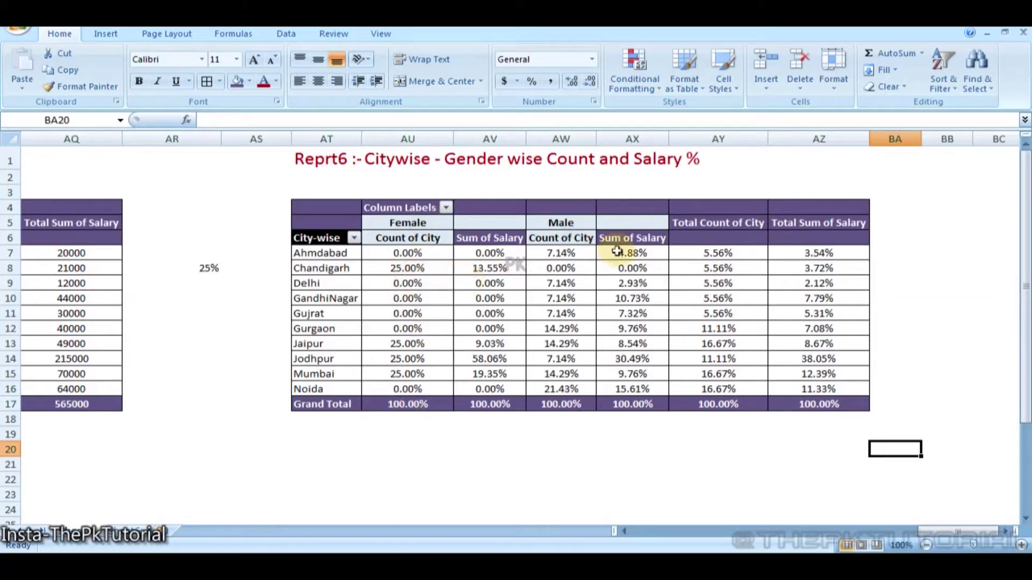
mouse_move(623, 265)
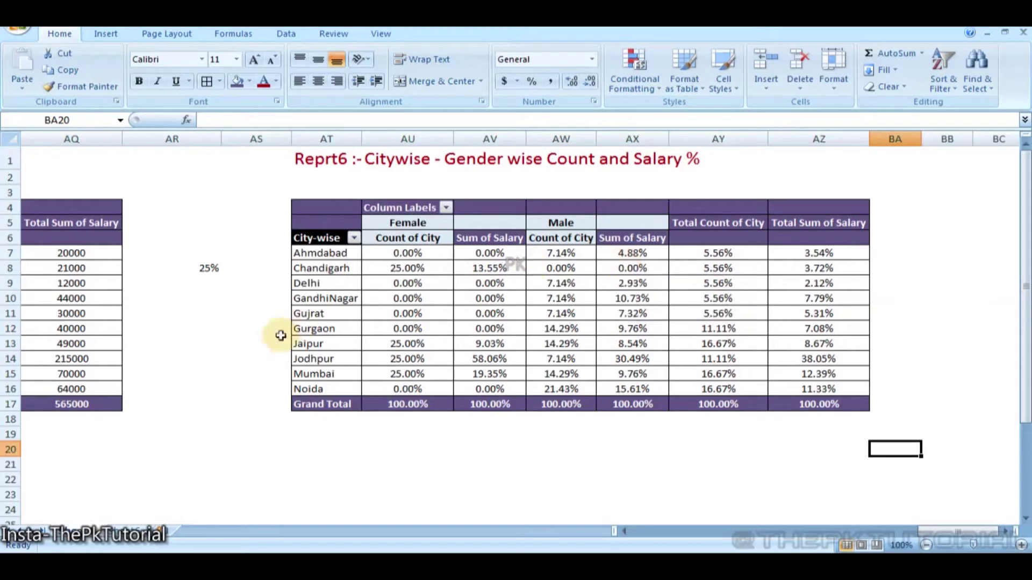
Copy the Report 5 pivot table range AK5:AQ17, from the gender header row through the Grand Total row
click(199, 354)
key(Return)
key(Down)
key(Down)
key(Down)
key(Down)
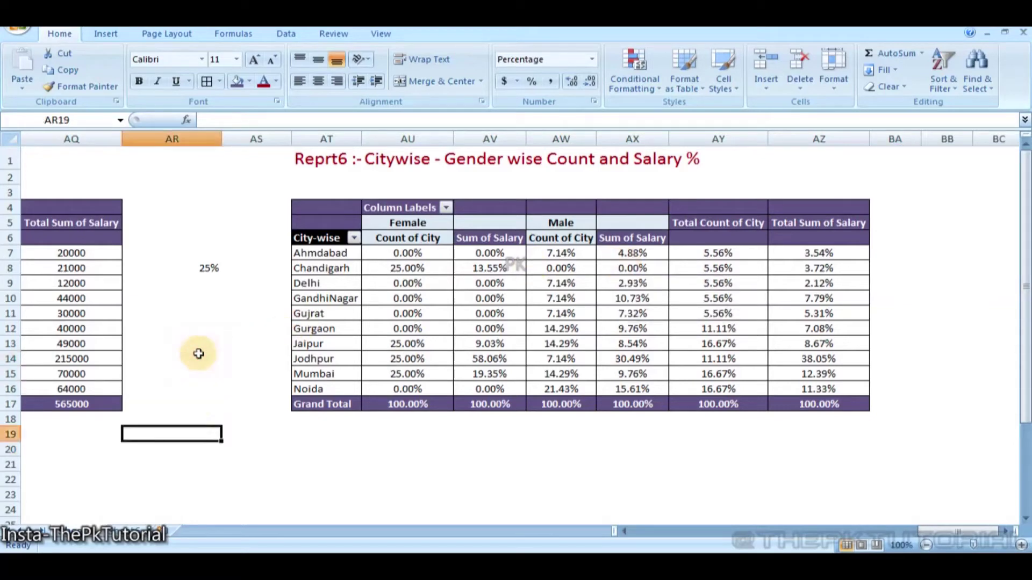
key(Left)
key(Left)
key(Left)
key(Left)
key(Left)
key(Left)
key(Left)
key(Left)
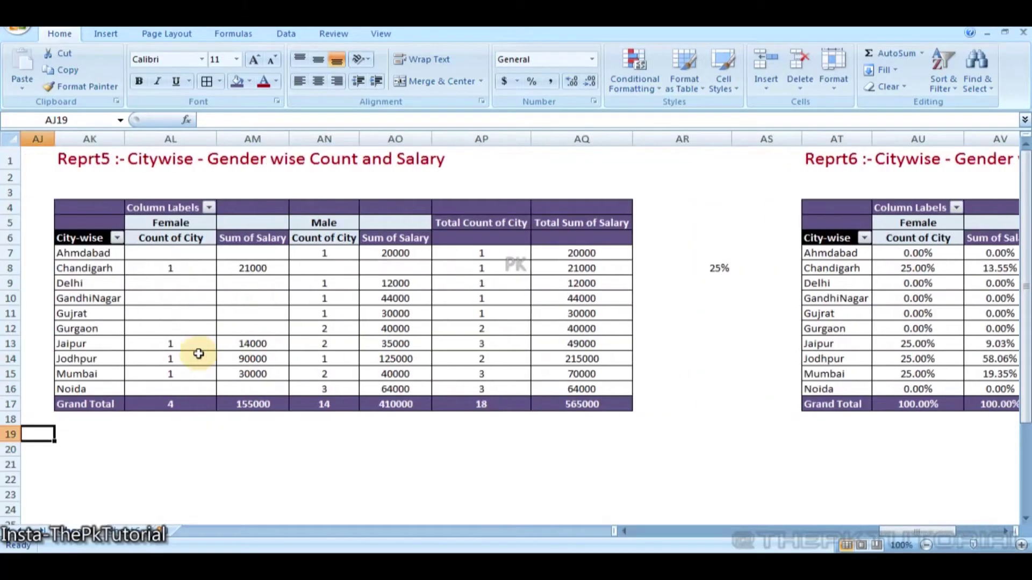
key(Up)
key(Up)
key(Up)
key(Up)
key(Up)
key(Up)
key(Up)
key(Up)
key(Up)
key(Up)
key(Up)
key(Up)
key(Up)
key(Up)
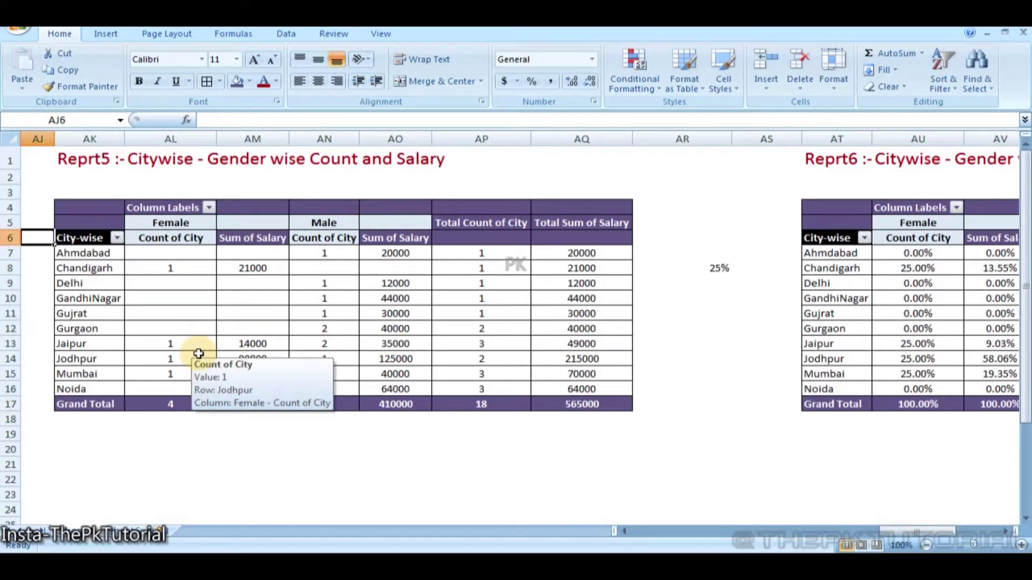
key(Right)
key(shift+Right)
key(shift+Right)
key(shift+Right)
key(shift+Right)
key(shift+Right)
key(shift+Right)
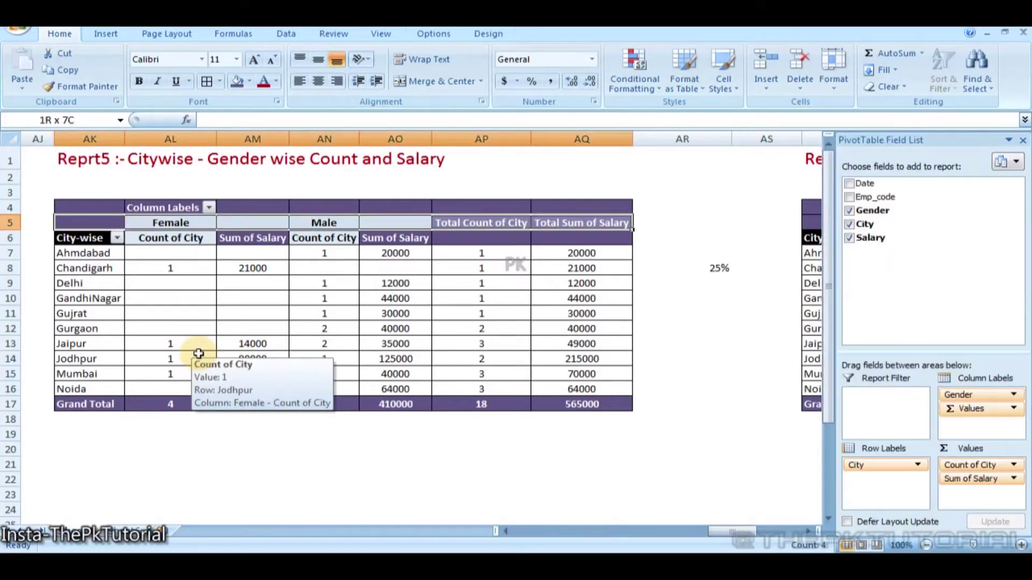
key(shift+Down)
key(shift+Down)
key(shift+Down)
key(shift+Down)
key(shift+Down)
key(shift+Down)
key(shift+Down)
key(shift+Down)
key(shift+Down)
key(shift+Down)
key(shift+Down)
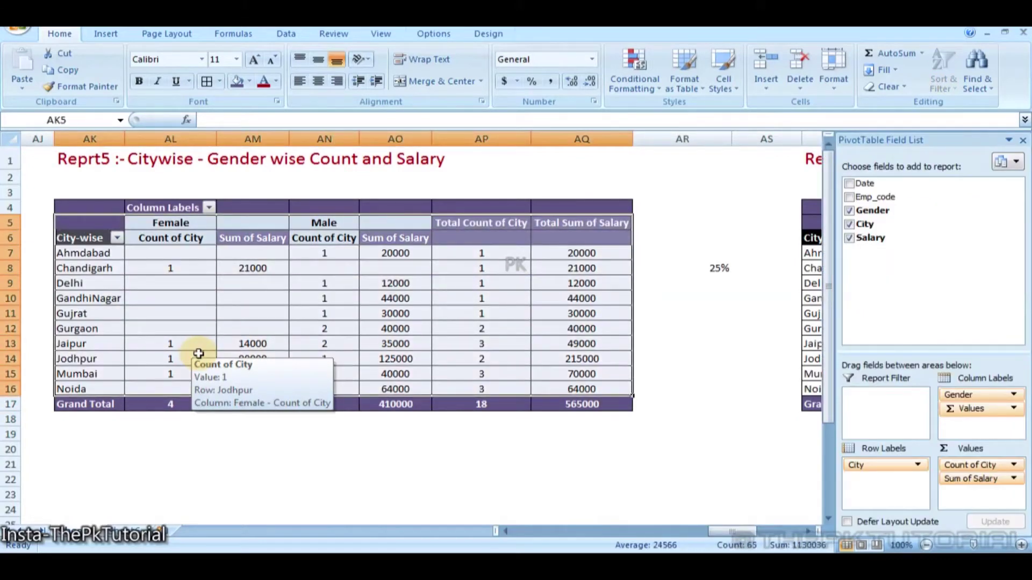
key(shift+Down)
key(ctrl+c)
Paste the copied Report 5 range as values only, starting at cell AK20 below the pivot table
key(Down)
key(Down)
key(Down)
key(Down)
key(Down)
key(Down)
key(Down)
key(Down)
key(Down)
key(Down)
key(Down)
key(Down)
key(Down)
key(Down)
key(Down)
key(Down)
key(Down)
key(Down)
key(Down)
key(Down)
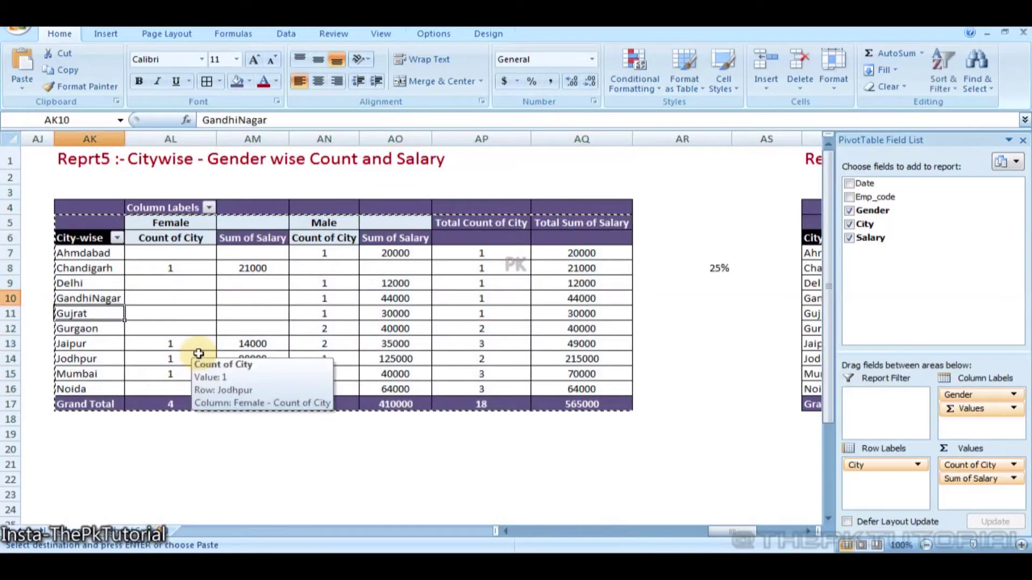
key(Up)
key(Up)
key(Up)
key(Up)
key(Up)
key(Up)
key(Up)
key(Up)
key(Up)
key(Up)
key(Up)
key(Up)
key(Up)
key(Up)
key(Up)
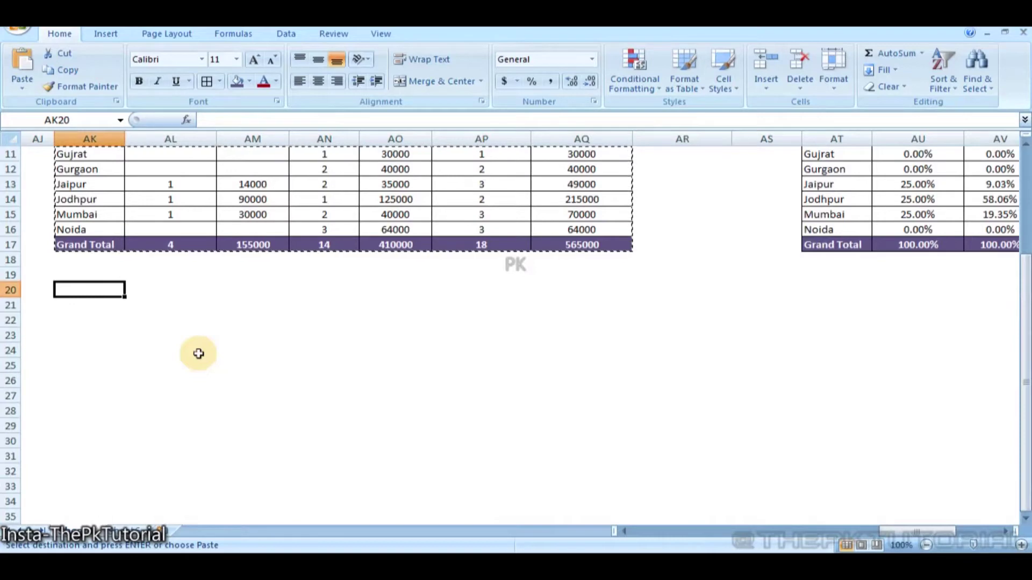
key(alt)
key(e)
key(s)
key(v)
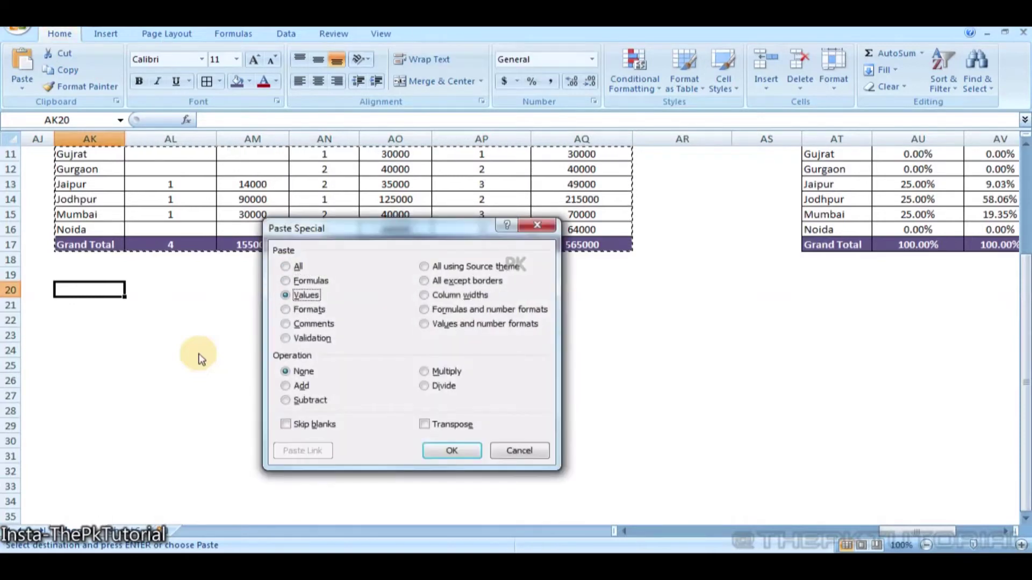
key(Return)
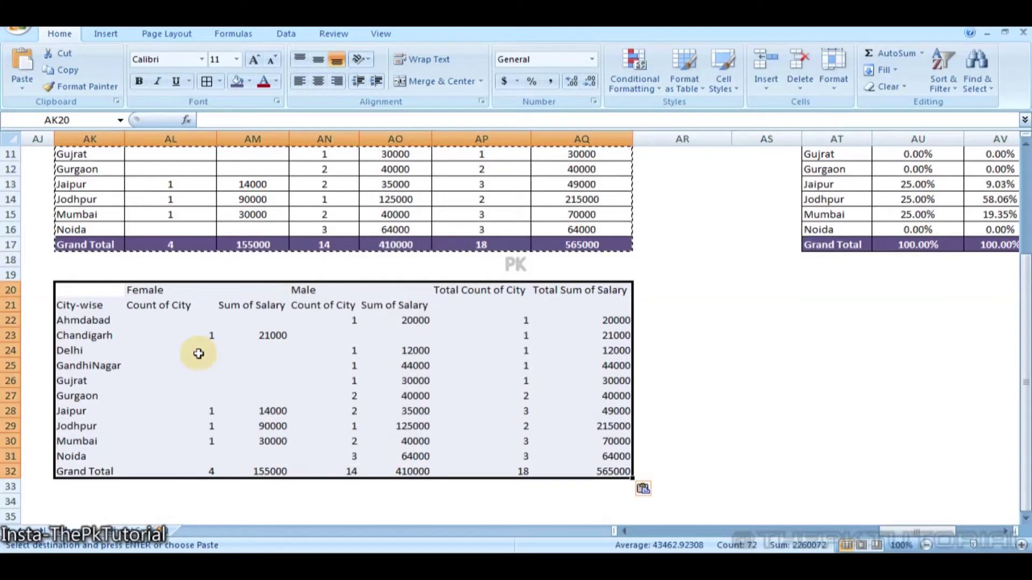
Apply the copied Report 5 formats to the pasted values table at AK20 using Paste Special
key(alt)
key(e)
key(s)
key(t)
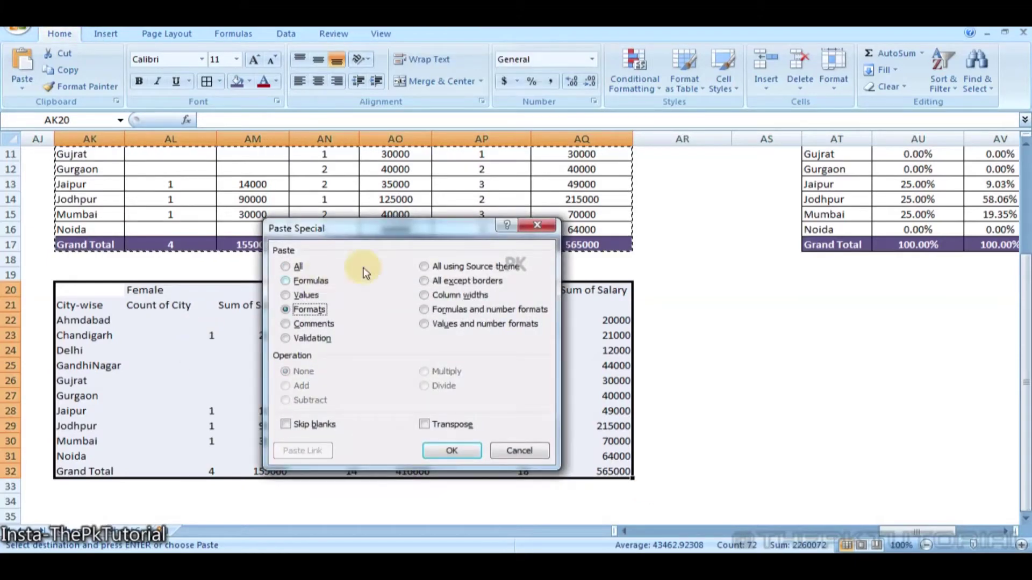
click(451, 451)
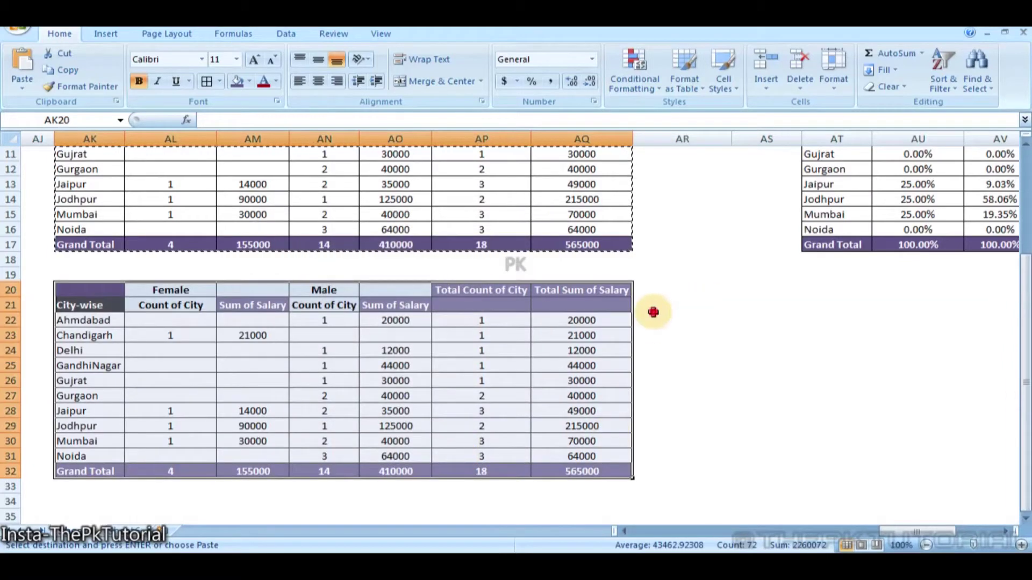
click(657, 308)
click(580, 167)
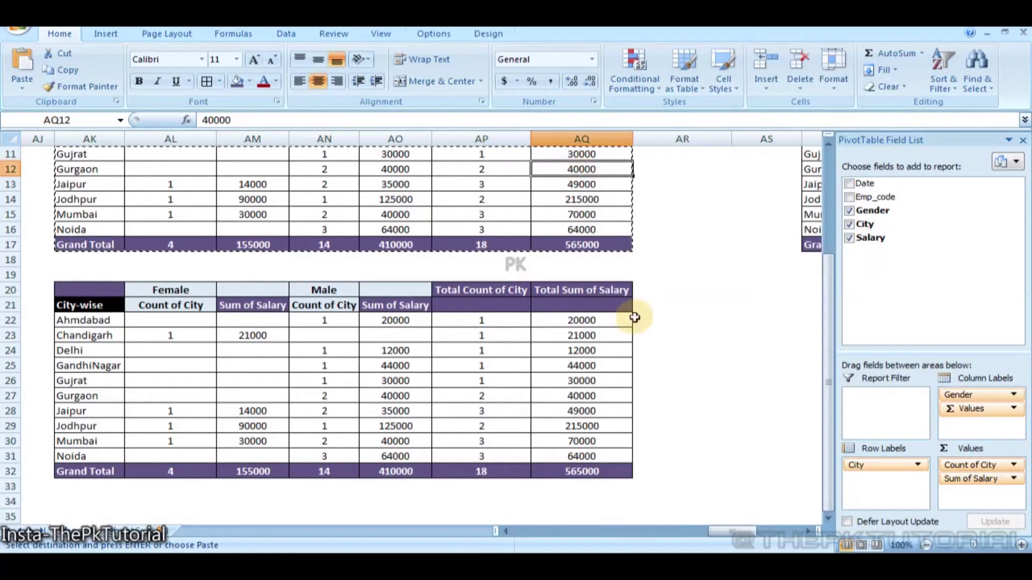
In AR22, beside the static table's Ahmdabad row, enter the female count share formula =AL22/$AL$32
click(678, 339)
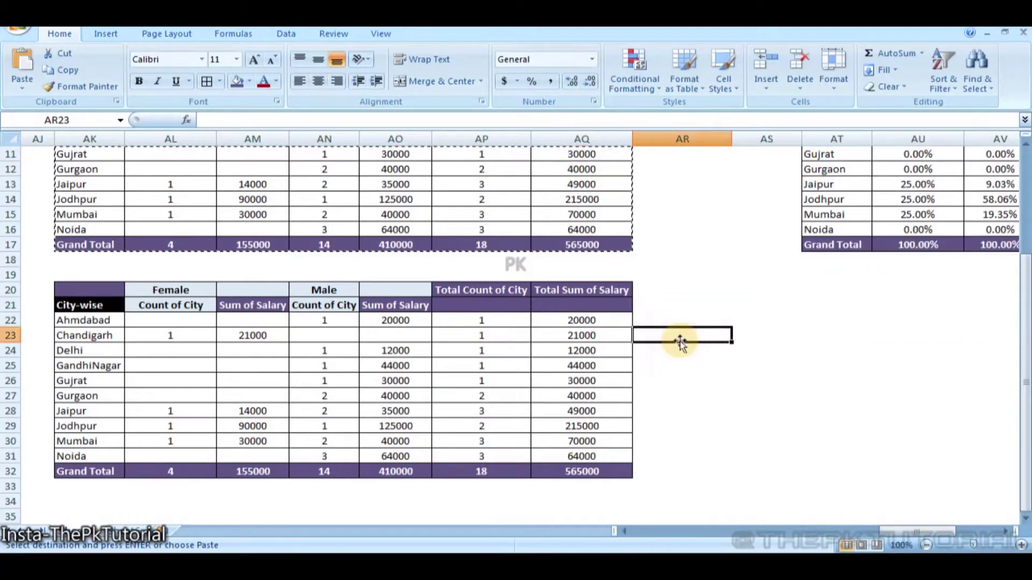
key(Up)
key(Up)
key(Down)
text(=)
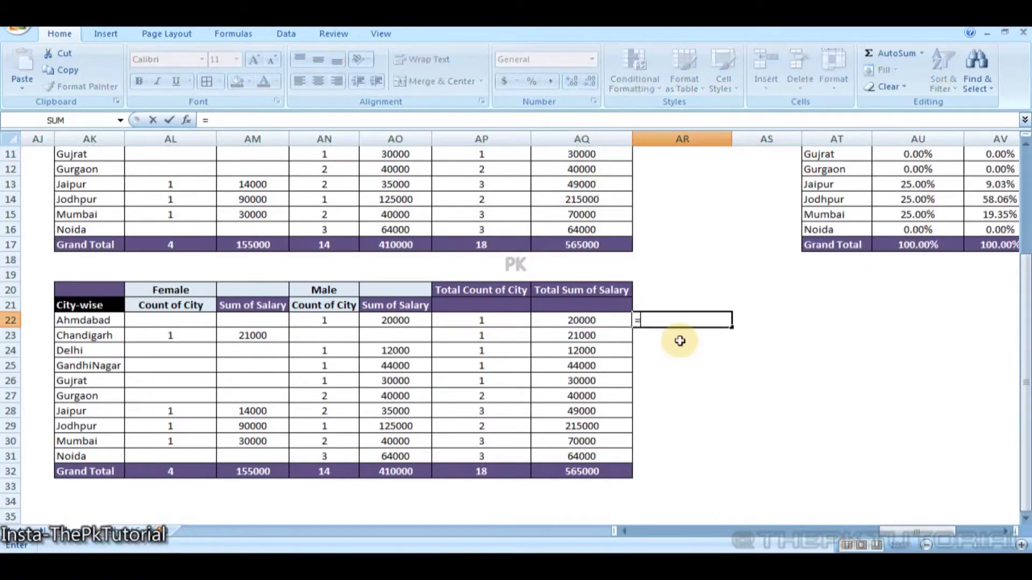
key(Left)
key(Left)
key(Left)
key(Left)
key(Left)
key(Left)
key(Left)
key(Right)
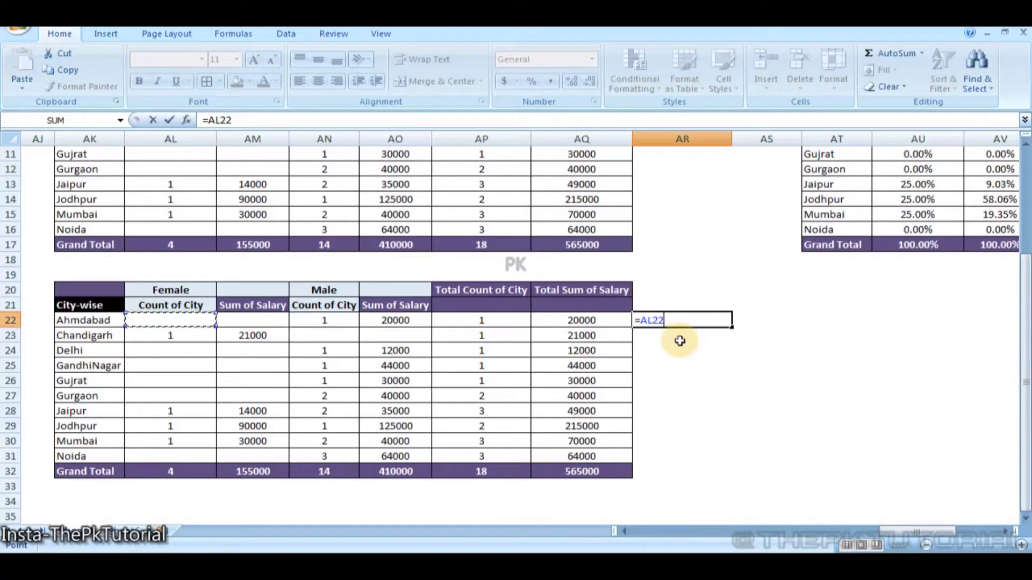
text(/)
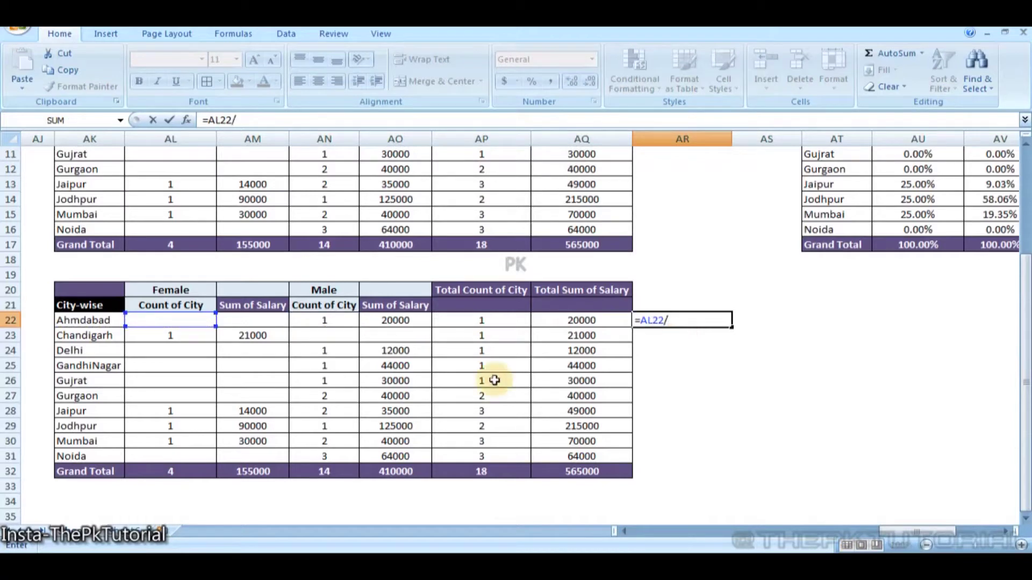
click(192, 472)
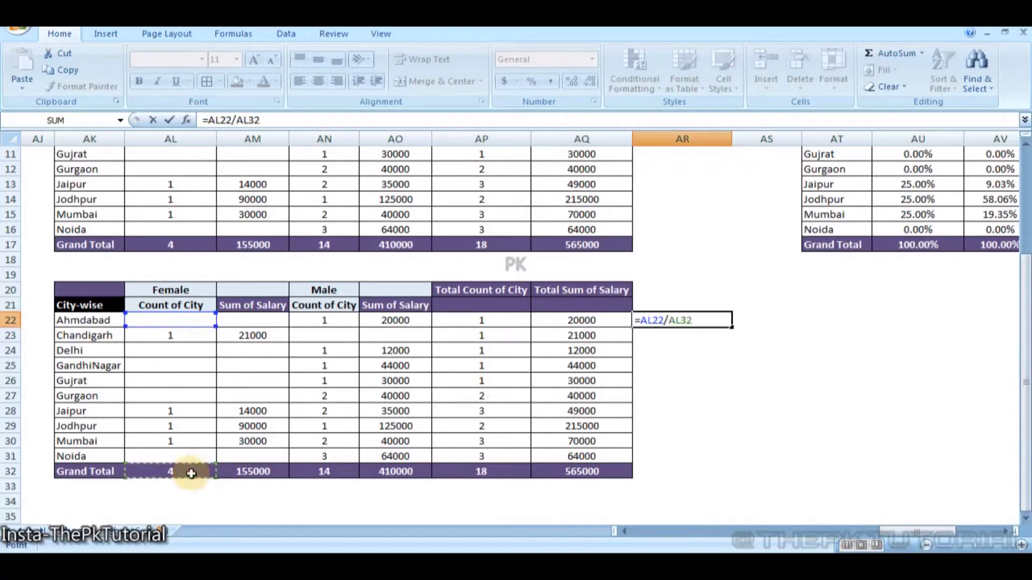
key(F4)
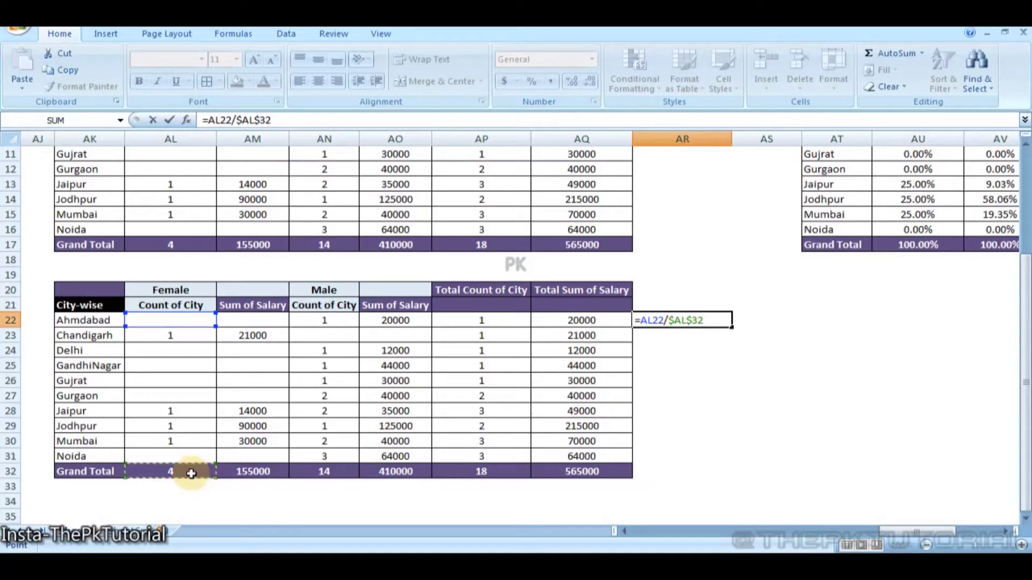
key(Return)
Fill the female count share formula from AR22 down to the Grand Total row at AR32
key(Left)
key(ctrl+Down)
key(Right)
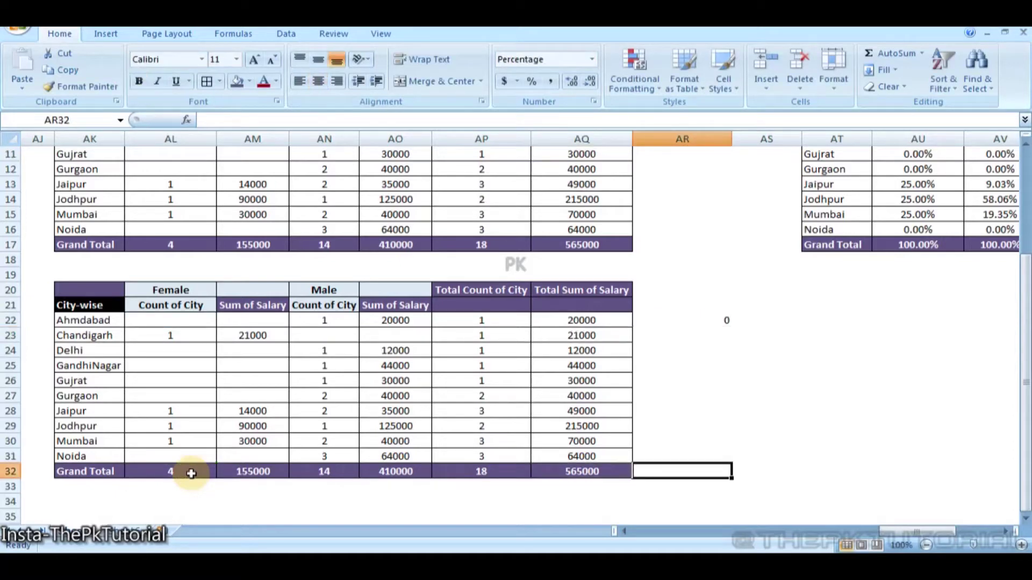
key(ctrl+shift+Up)
key(ctrl+d)
Format the female count shares in AR22:AR32 as percentages without decimals
key(Up)
key(Up)
key(Up)
key(Up)
key(Up)
key(Up)
key(Up)
key(Up)
key(Up)
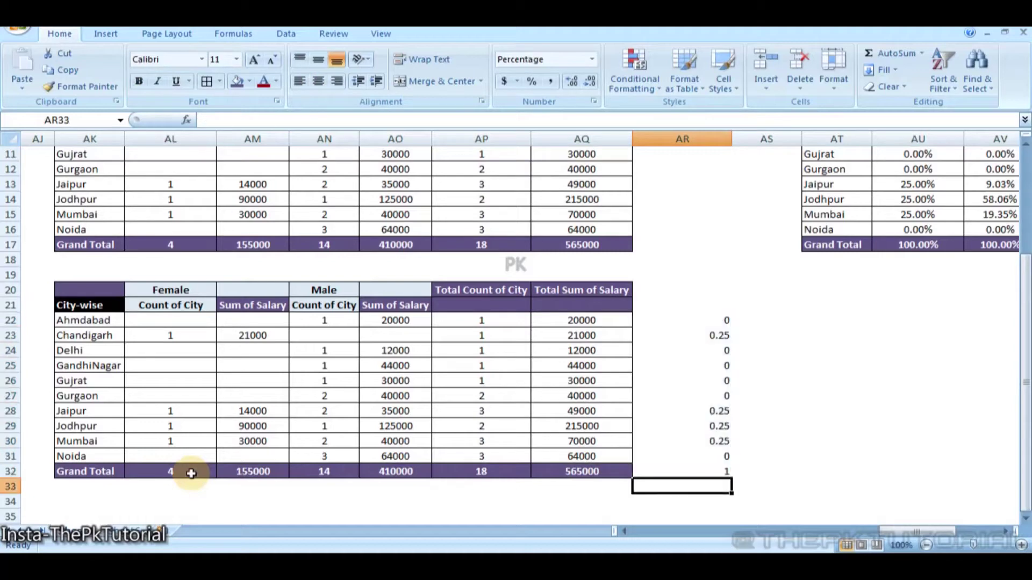
key(Up)
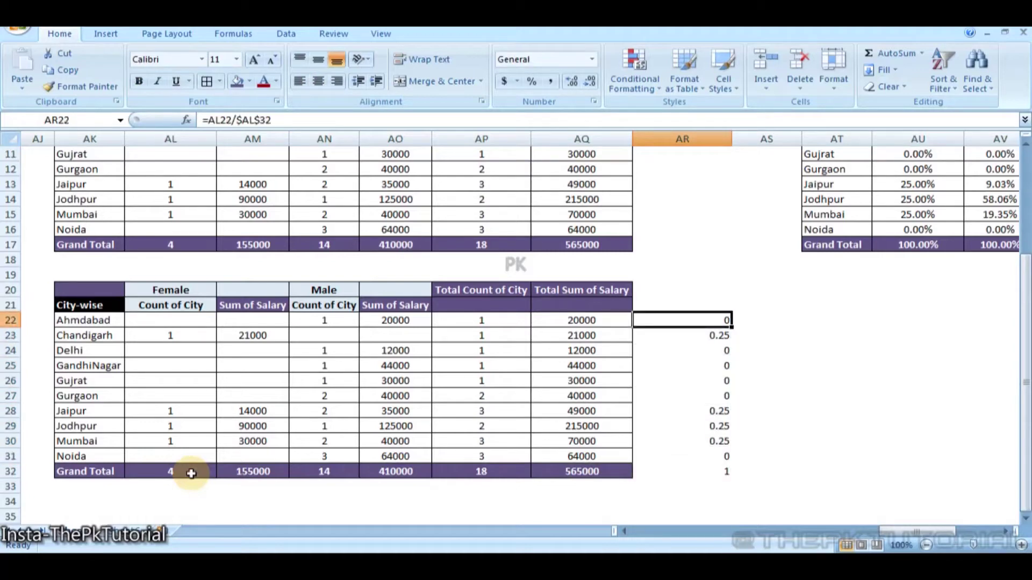
key(ctrl+shift+Down)
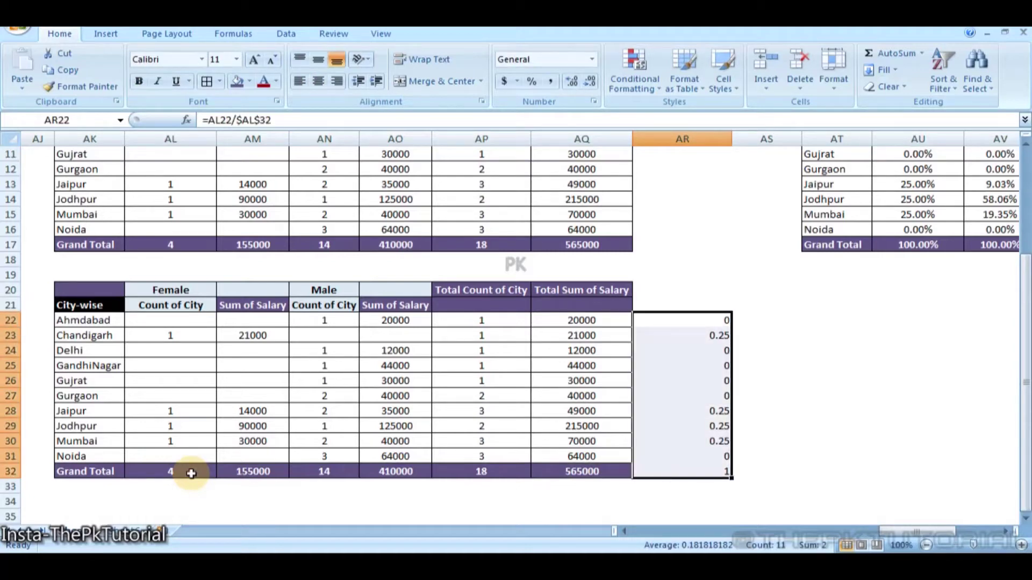
text(5)
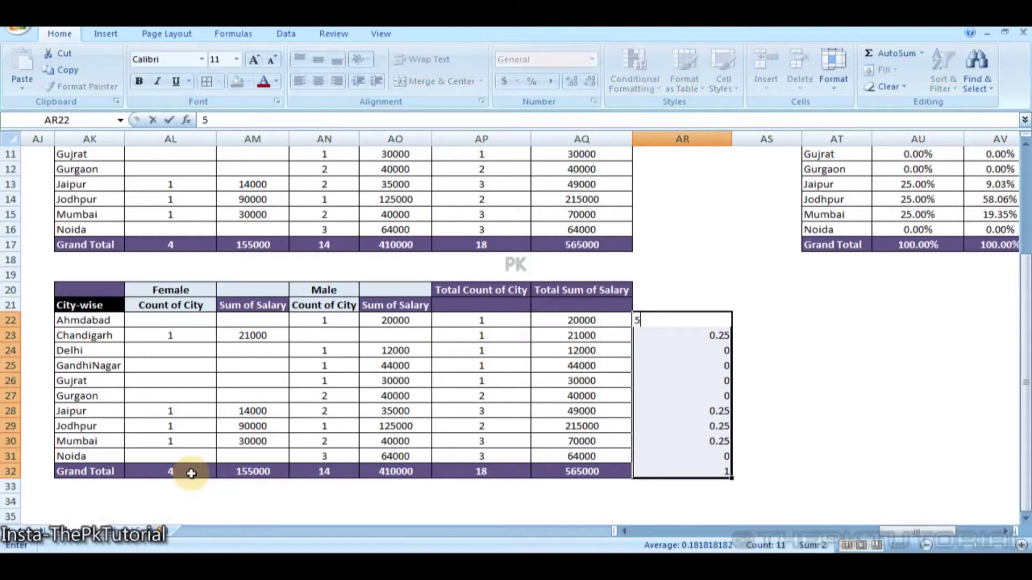
key(ctrl+z)
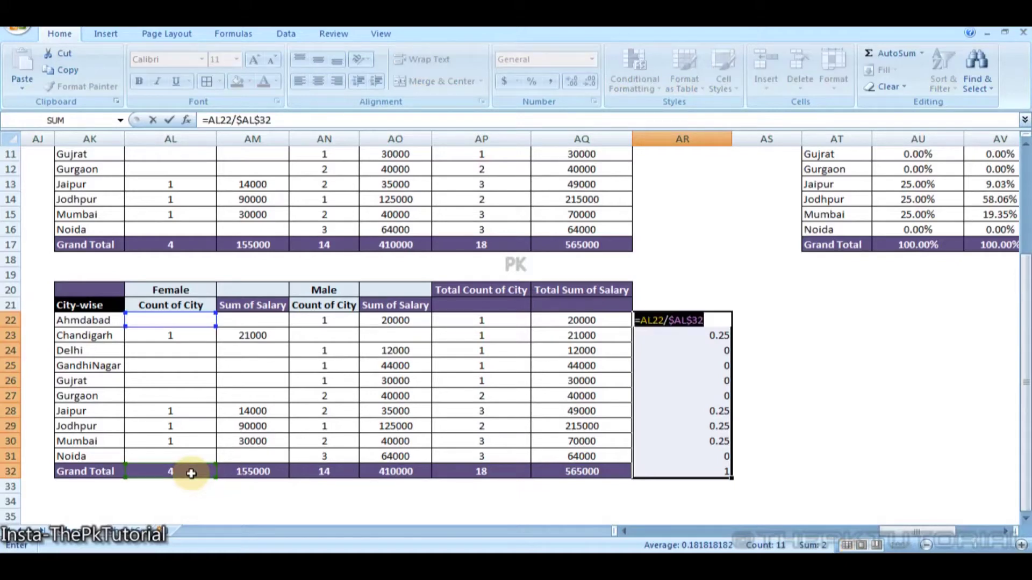
key(Return)
key(Up)
key(ctrl+shift+Down)
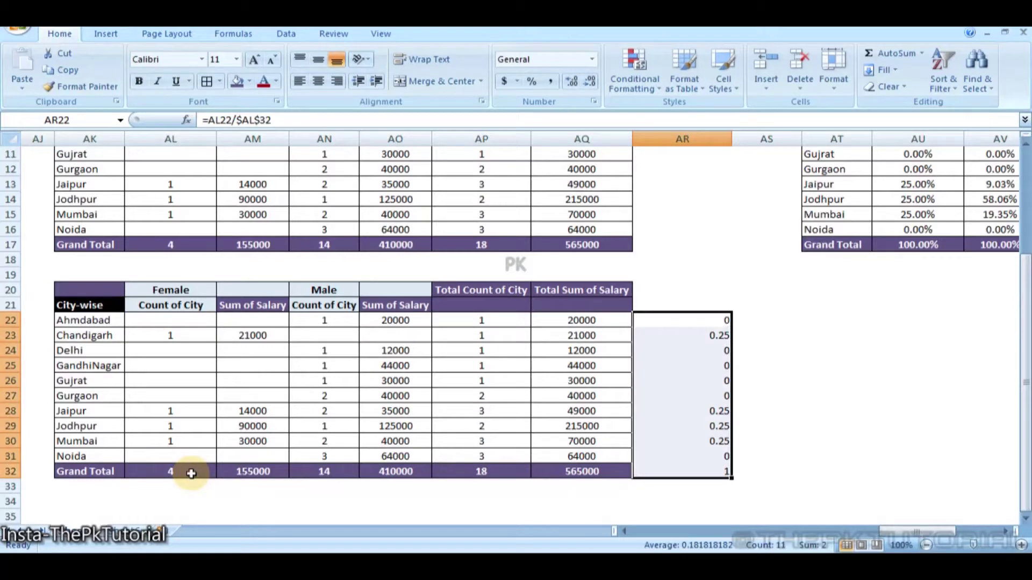
key(ctrl+shift+5)
key(Down)
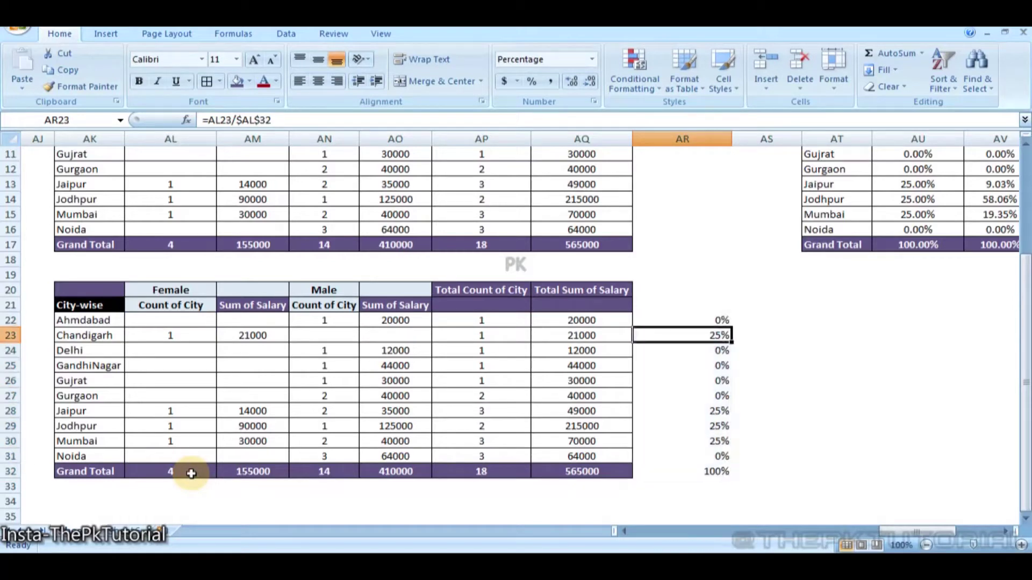
key(Up)
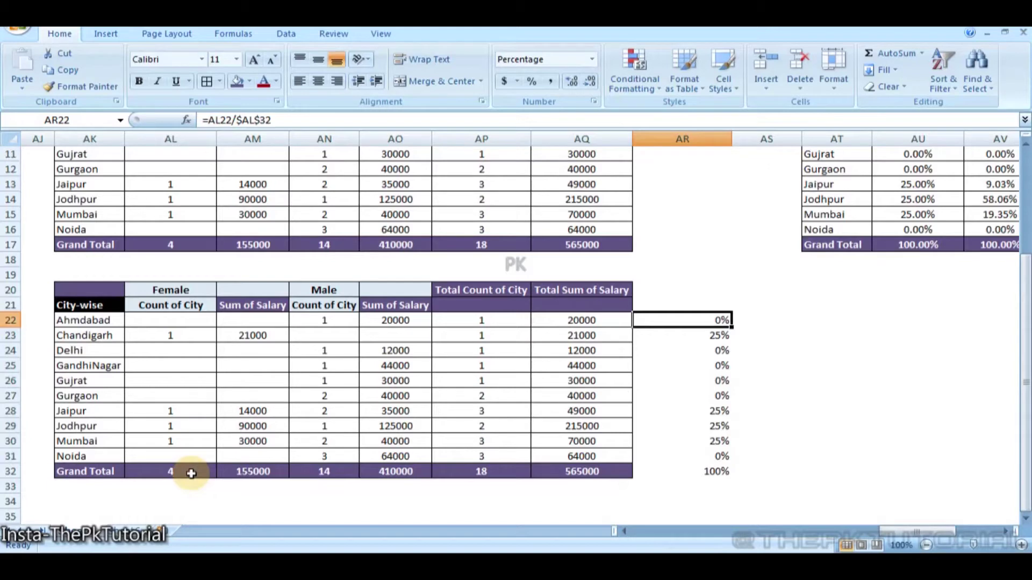
Examine the first female count share formulas in AR22:AR24 to see how each city's count is divided by the Grand Total
key(Down)
key(Up)
key(Down)
key(Down)
key(Up)
key(Up)
key(Down)
key(Down)
key(Up)
key(Up)
key(Down)
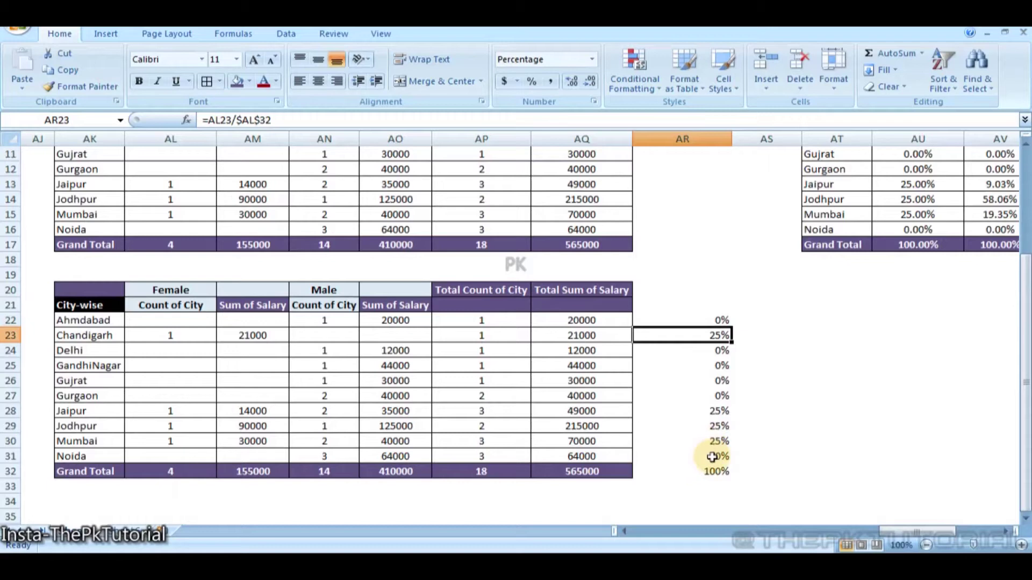
Clear the female count share formulas from AR22:AR32
key(Up)
key(ctrl+shift+Down)
key(Delete)
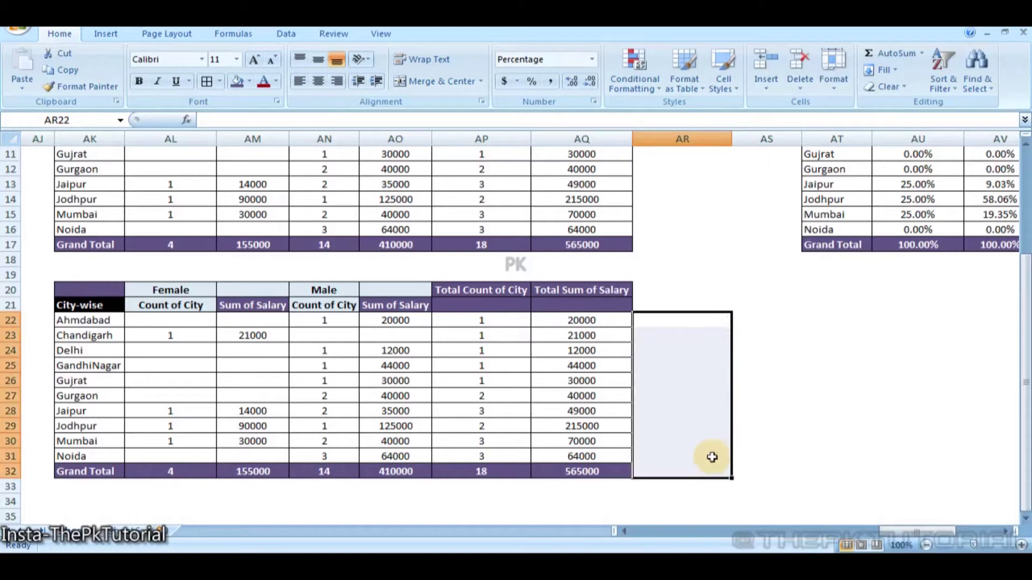
Delete the static Report 5 copy in AK20:AQ32, shifting cells left
key(Left)
key(Left)
key(Left)
key(Left)
key(Left)
key(Left)
key(Left)
key(Left)
key(Left)
key(Left)
key(Right)
key(Right)
key(Up)
key(Up)
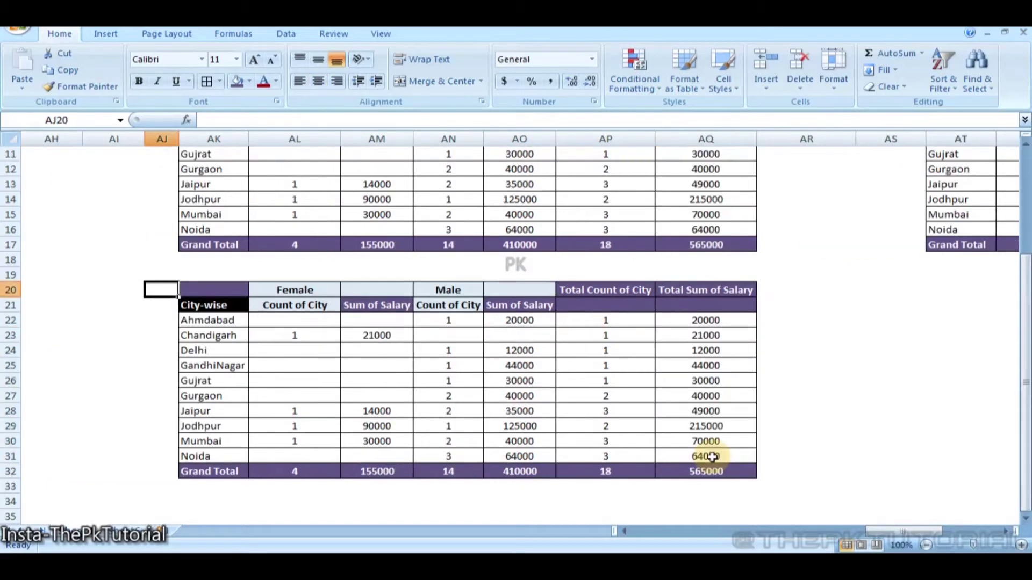
key(Right)
key(shift+Right)
key(shift+Right)
key(shift+Right)
key(shift+Right)
key(shift+Right)
key(shift+Right)
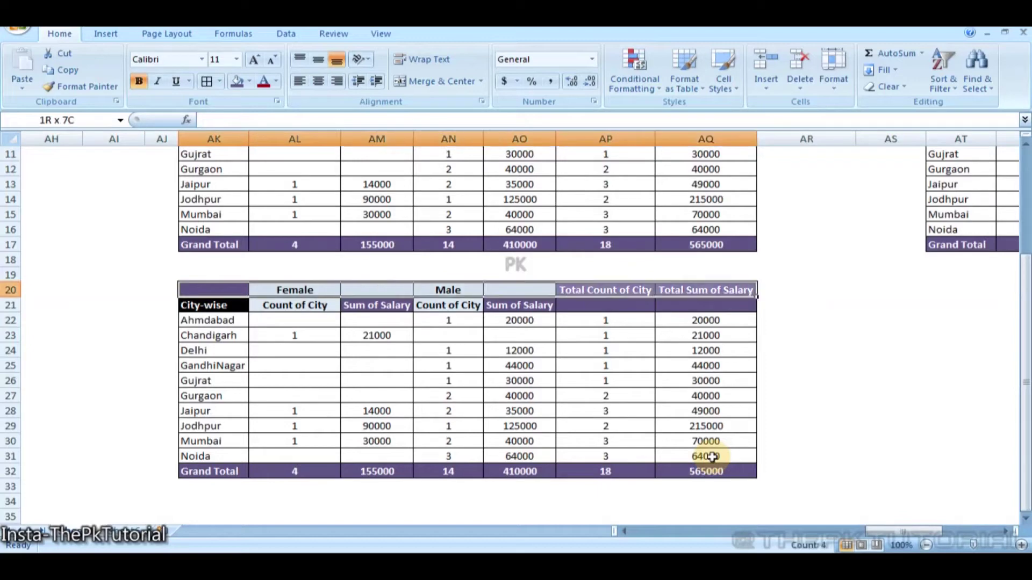
key(shift+Down)
key(shift+Down)
key(shift+Down)
key(shift+Down)
key(shift+Down)
key(shift+Down)
key(shift+Down)
key(shift+Down)
key(shift+Down)
key(shift+Down)
key(shift+Down)
key(shift+Down)
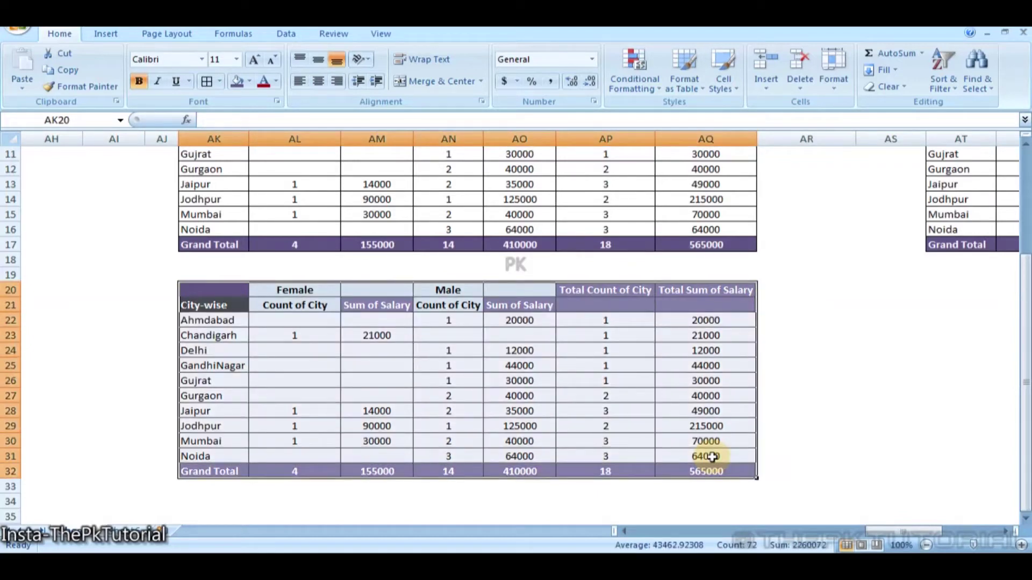
key(ctrl+minus)
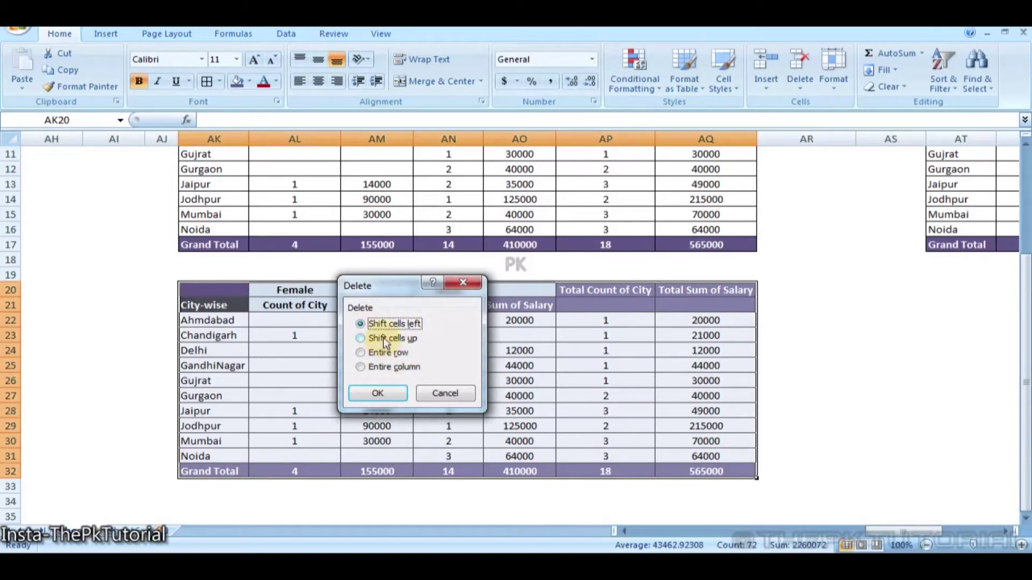
click(378, 394)
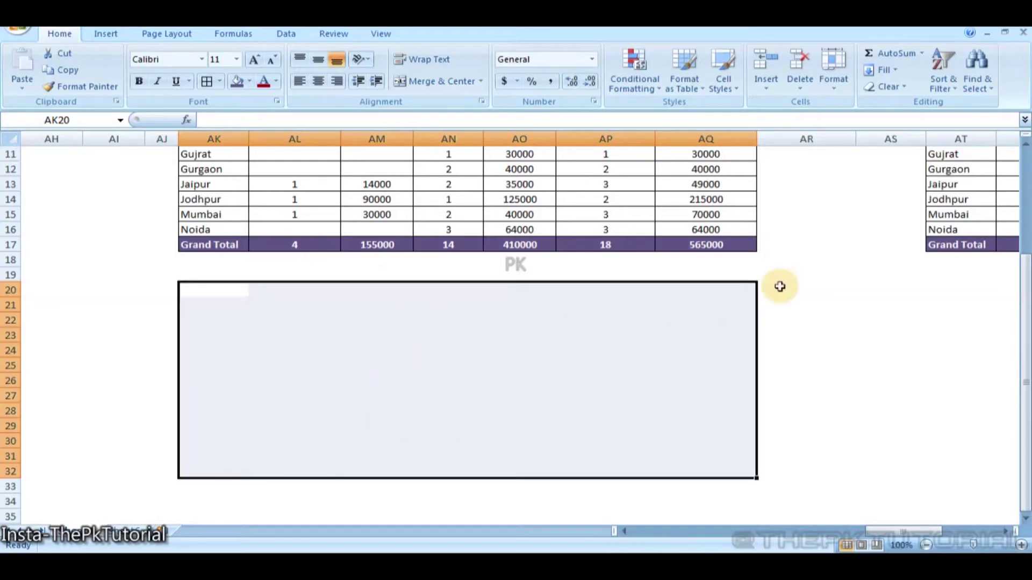
Review Report 6's city-wise, gender-wise count and salary percentages, including the total columns
key(Up)
key(Up)
key(Up)
key(Up)
key(Up)
key(Up)
key(Up)
key(Up)
key(Up)
key(Up)
key(Up)
key(Up)
key(Up)
key(Up)
key(Up)
key(Up)
key(Up)
key(Up)
key(Up)
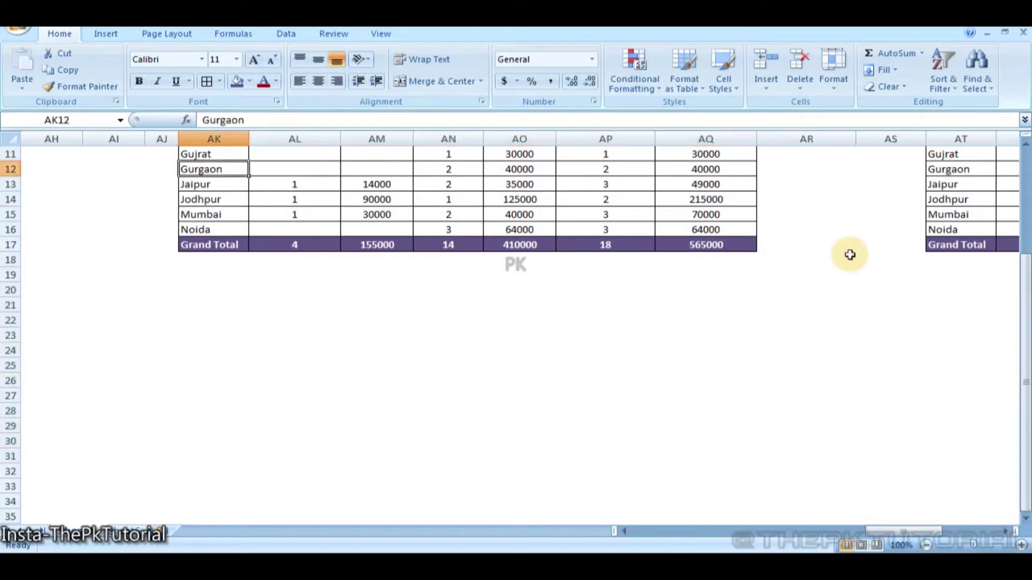
key(Right)
key(Right)
key(Right)
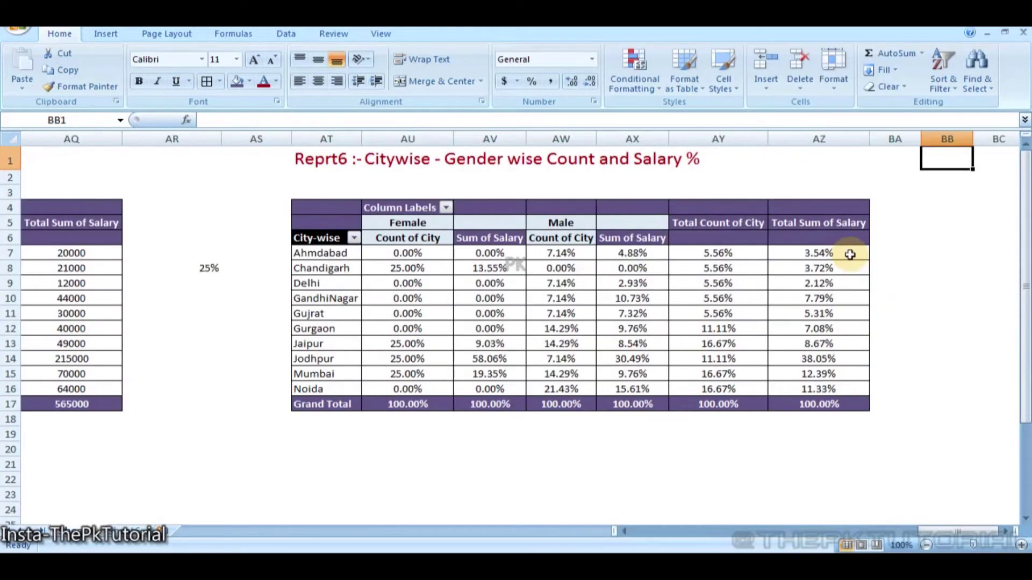
click(756, 313)
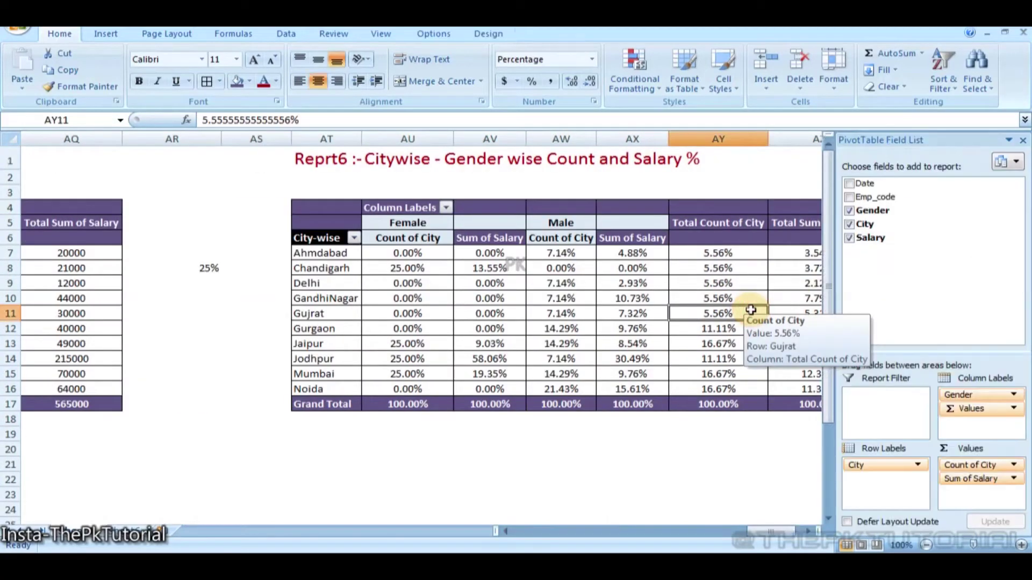
key(Right)
key(Right)
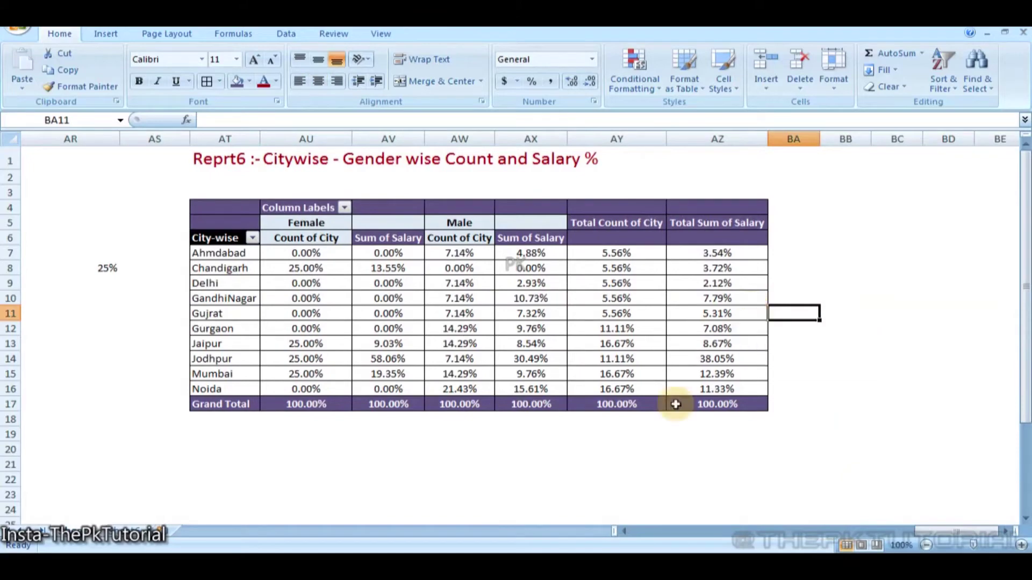
Go back across the sheet past the earlier reports to the source data table in B2:F20
click(507, 455)
key(Left)
key(Left)
key(Left)
key(Left)
key(Left)
key(Left)
key(Left)
key(Left)
key(Left)
key(Left)
key(Left)
key(Left)
key(Left)
key(Left)
key(Left)
key(Left)
key(Left)
key(Left)
key(Left)
key(Left)
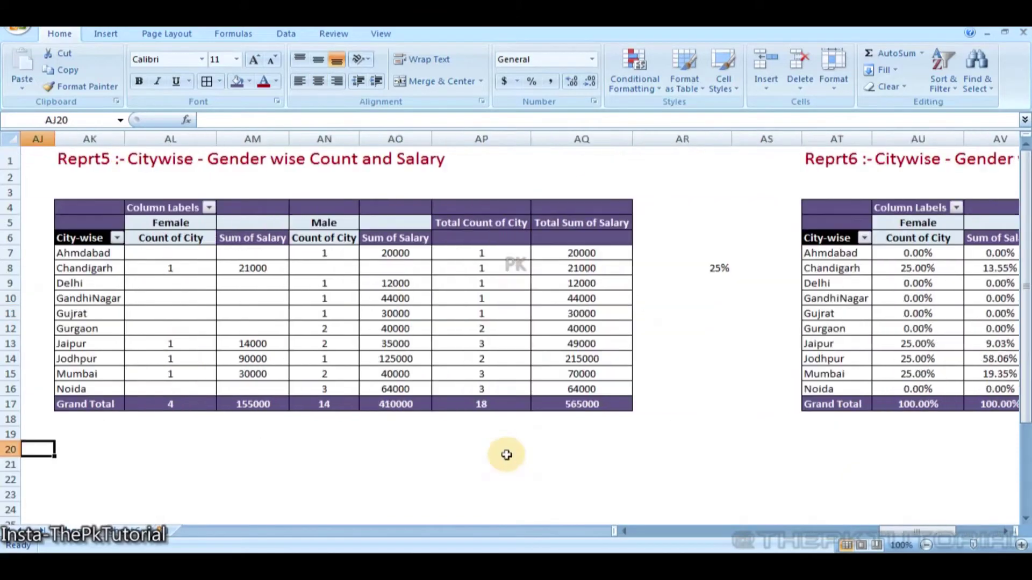
key(Right)
key(Left)
key(Left)
key(Left)
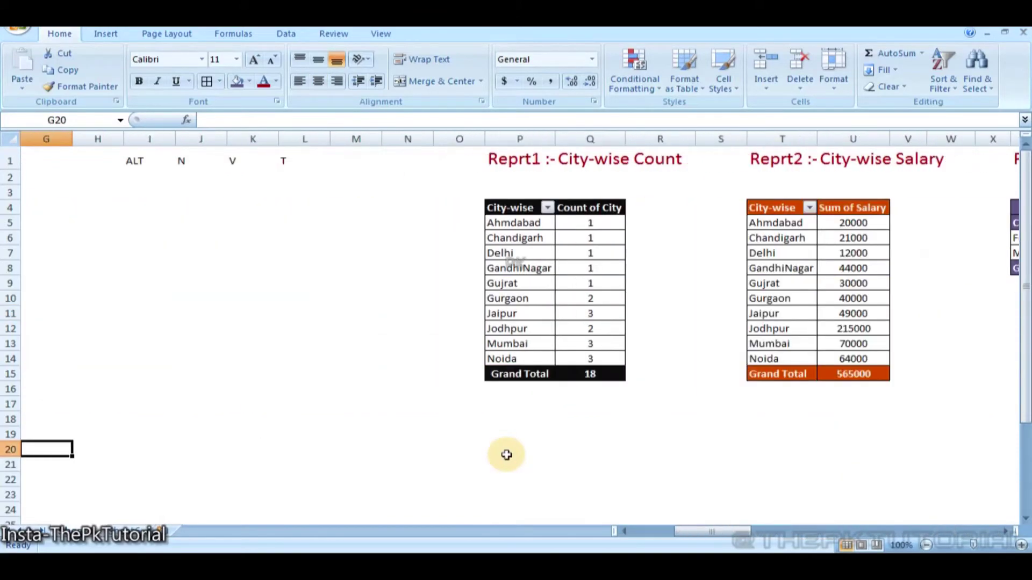
key(Right)
click(507, 455)
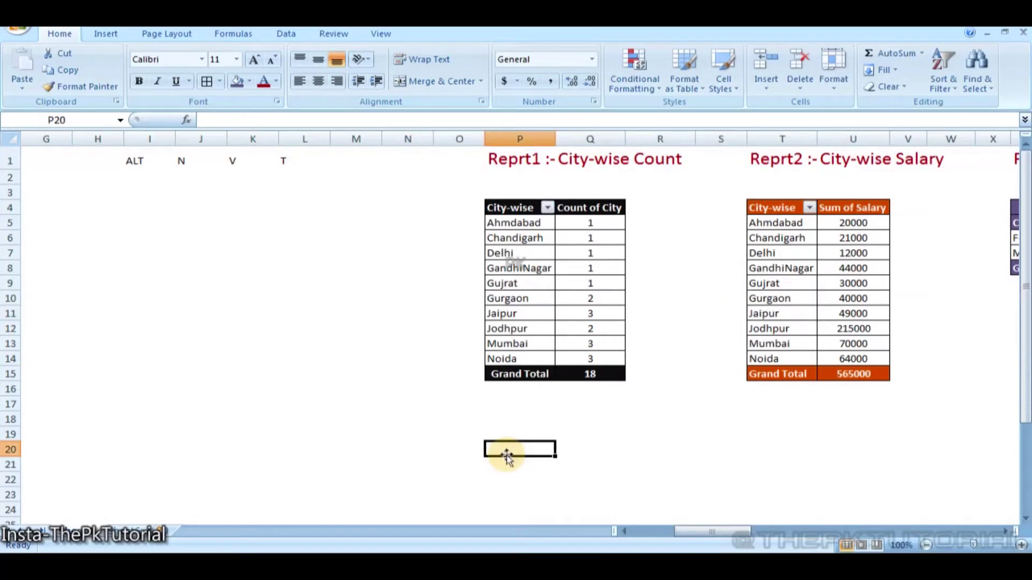
key(Left)
key(Left)
key(Left)
key(Left)
key(Left)
key(Left)
key(Left)
key(Left)
key(Left)
key(Left)
key(Left)
key(Left)
key(Left)
key(Left)
key(Left)
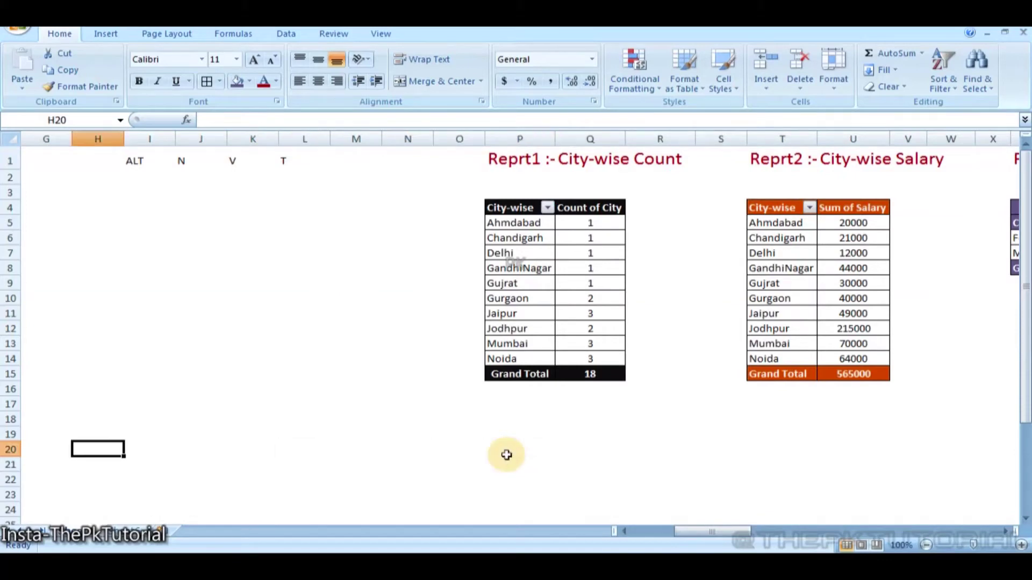
key(Down)
click(461, 270)
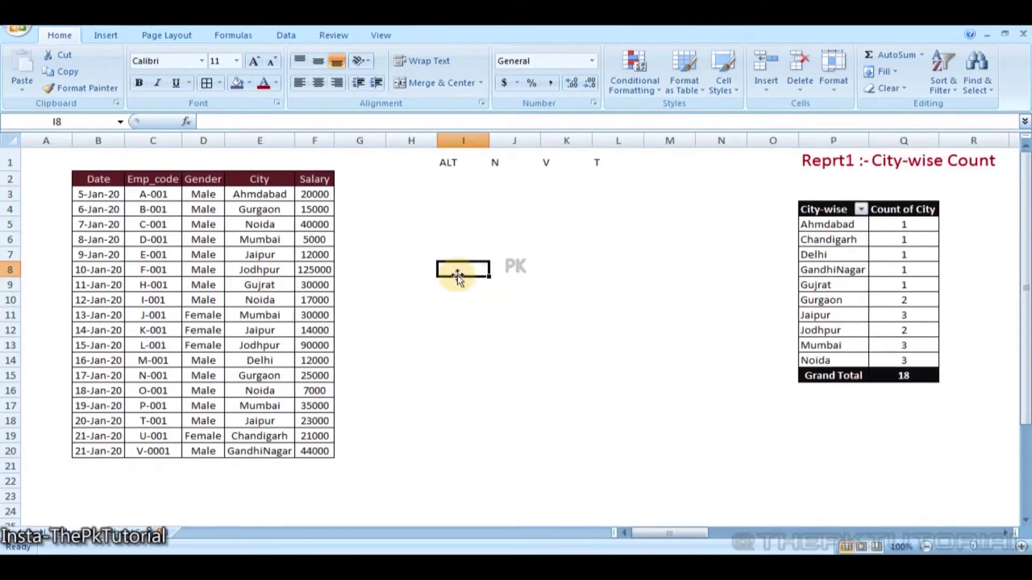
Create a PivotTable from the source data in Sheet4!$B$2:$F$20 on a new worksheet
click(181, 240)
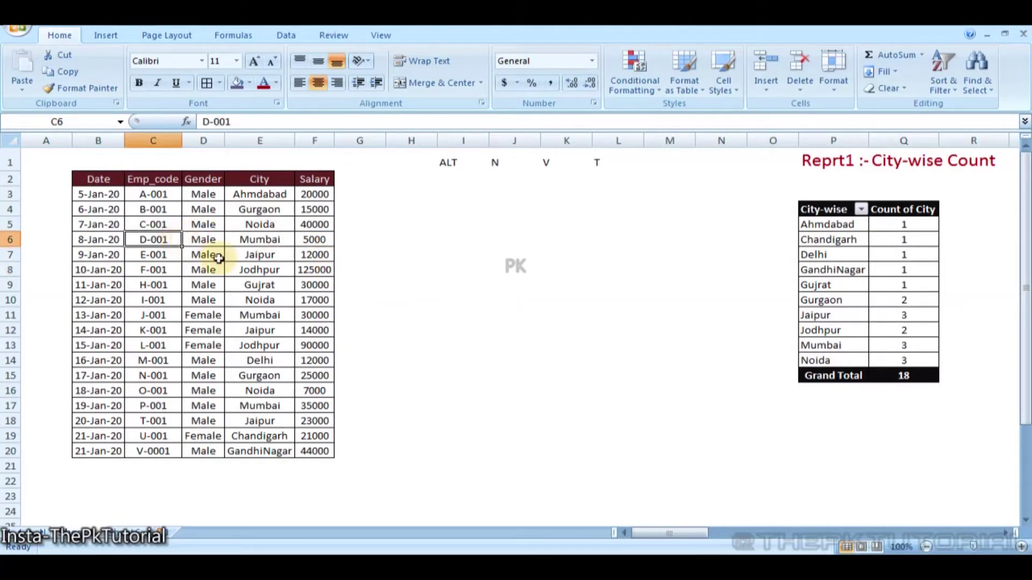
key(ctrl+a)
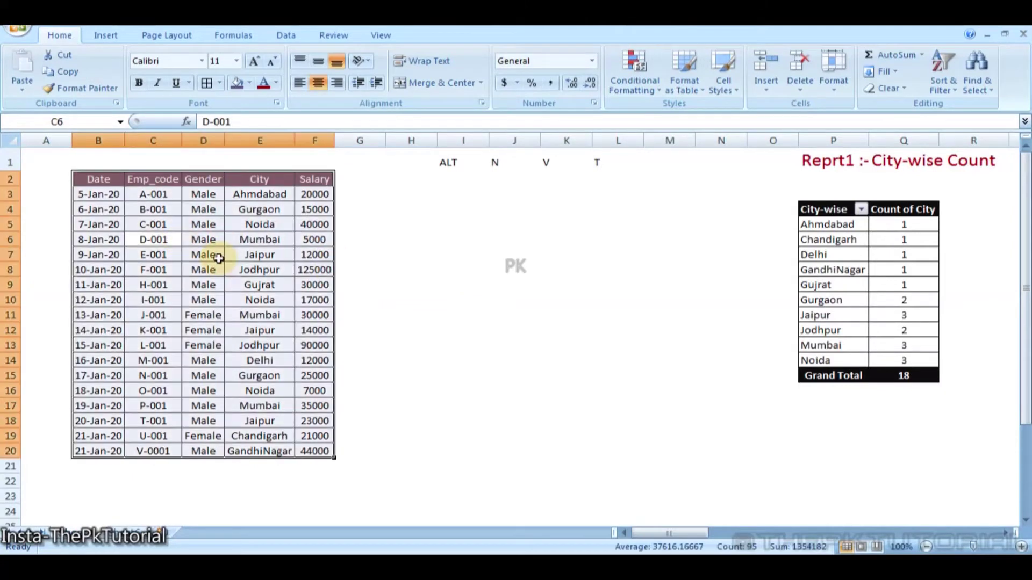
click(105, 36)
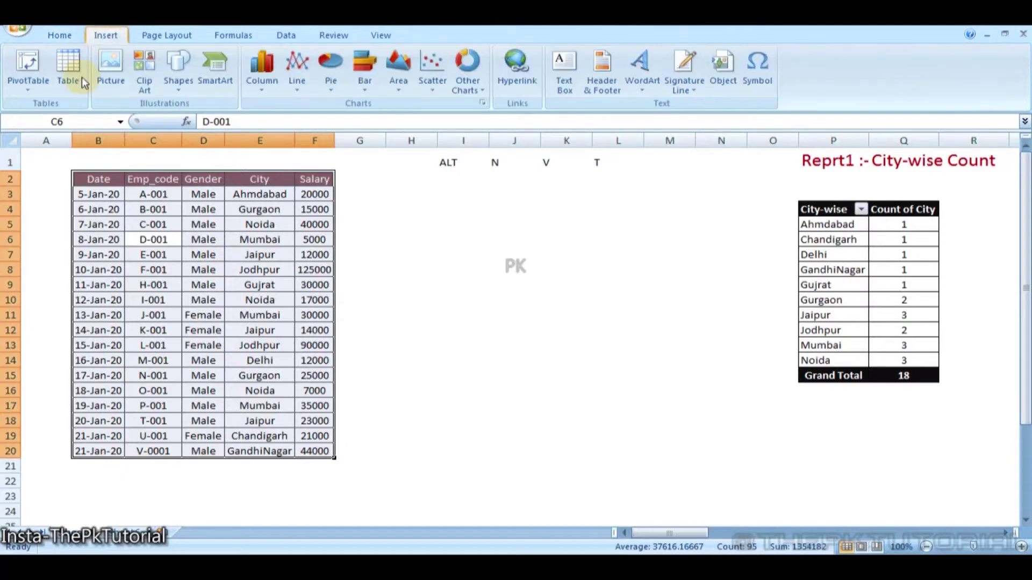
click(27, 63)
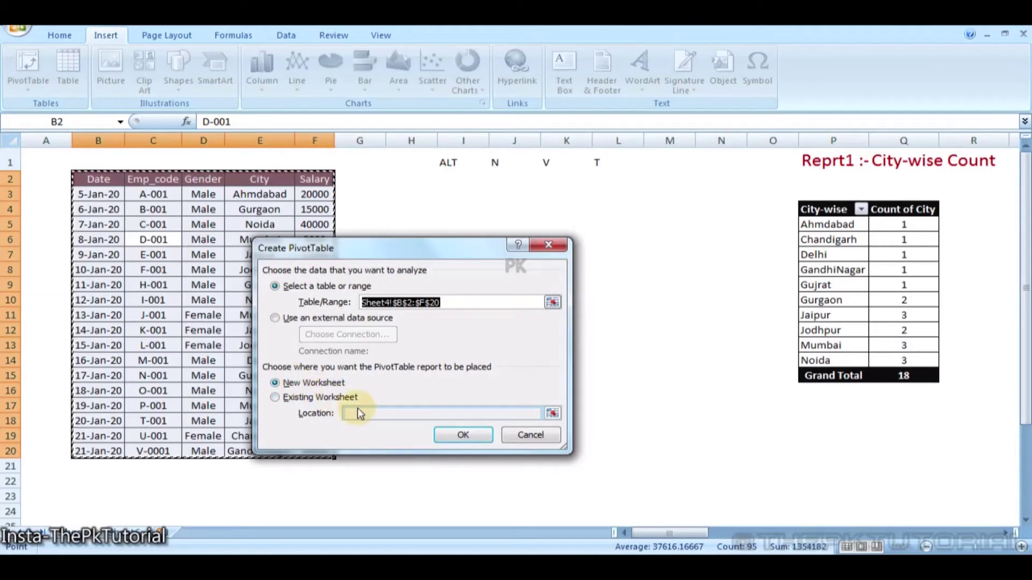
click(478, 434)
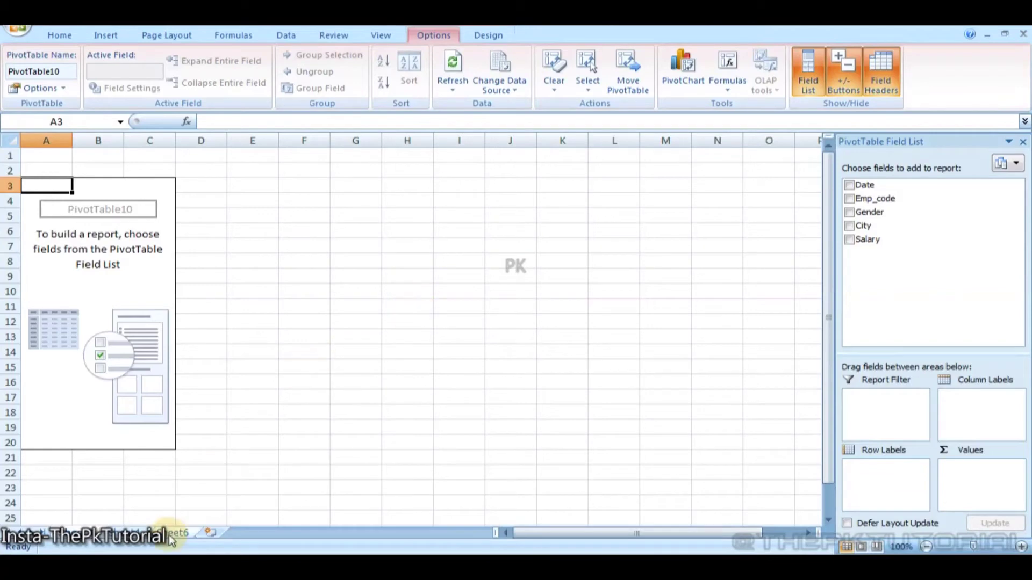
Back on the source data sheet, set up another PivotTable from B2:F20 and try to place it in the existing worksheet without a location
click(134, 529)
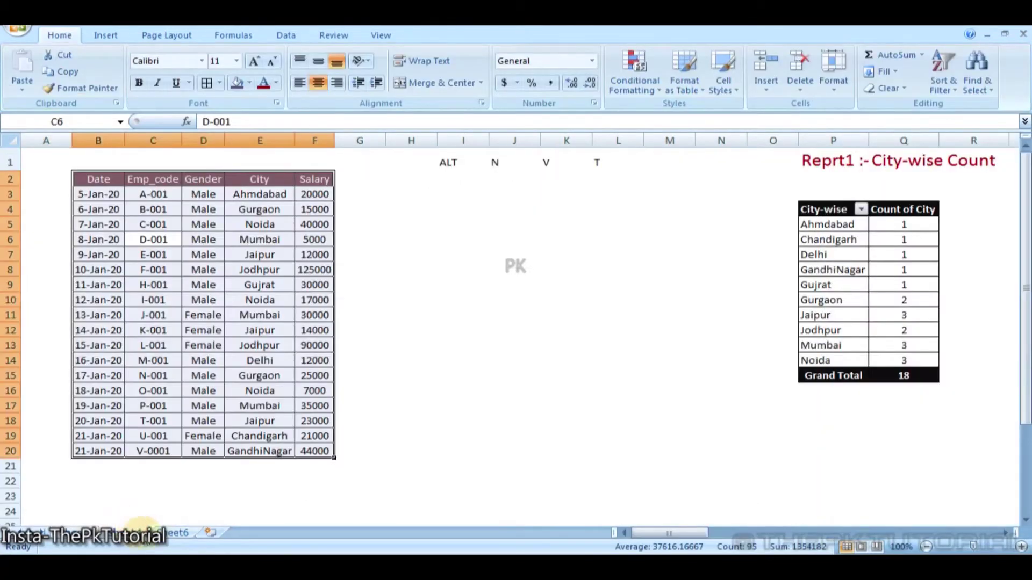
click(477, 232)
click(223, 237)
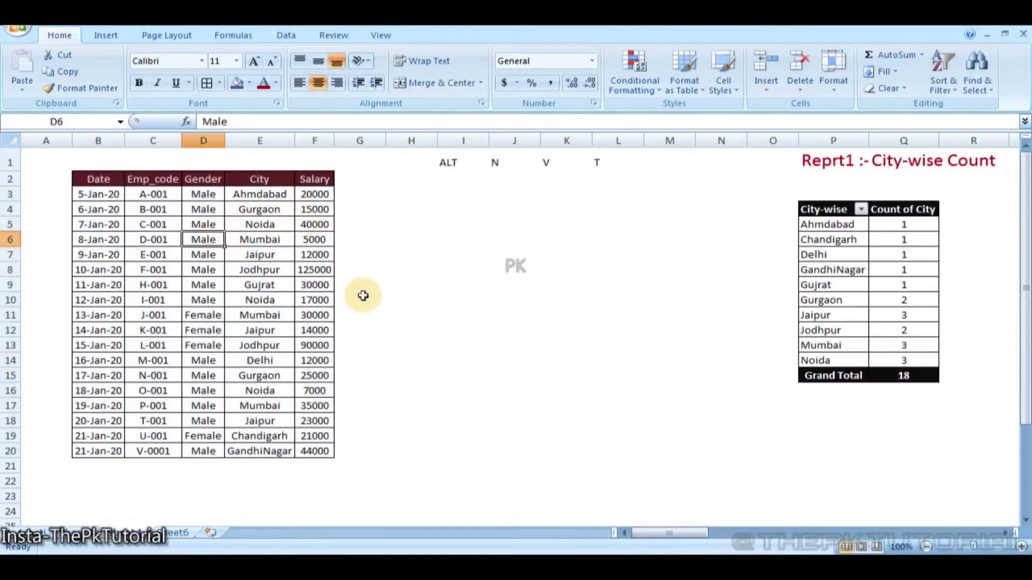
click(219, 270)
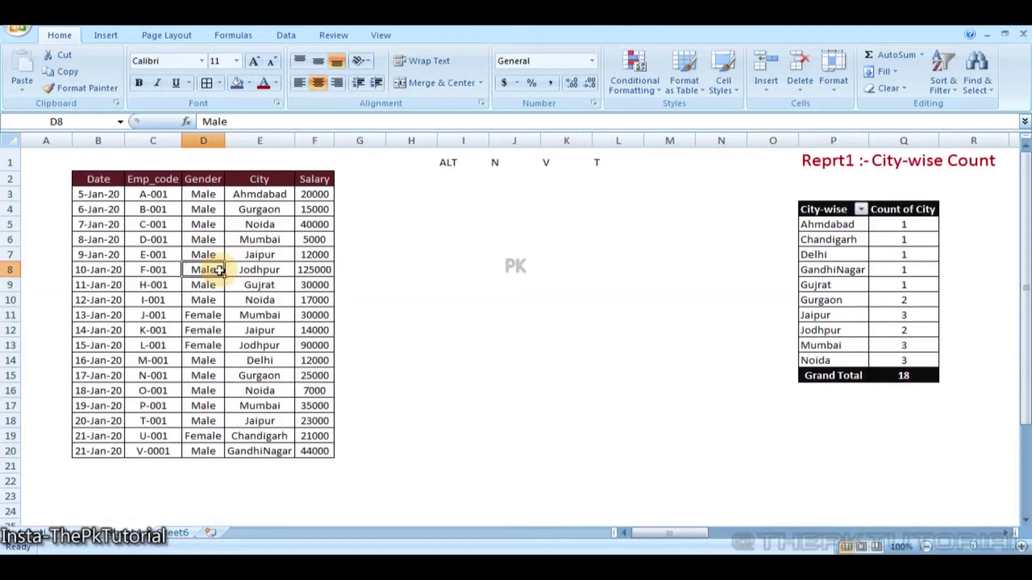
key(ctrl+a)
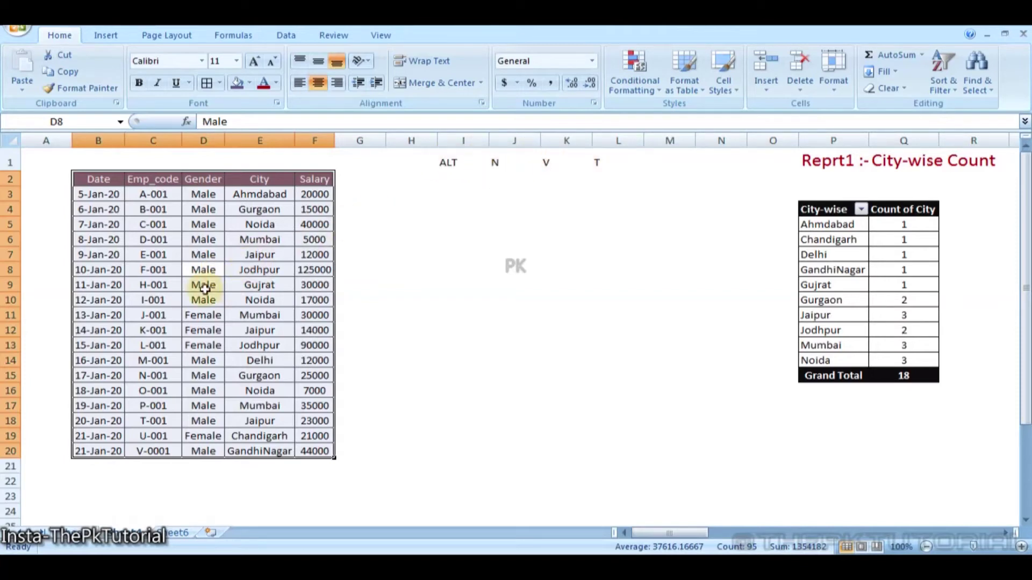
key(alt)
key(n)
key(v)
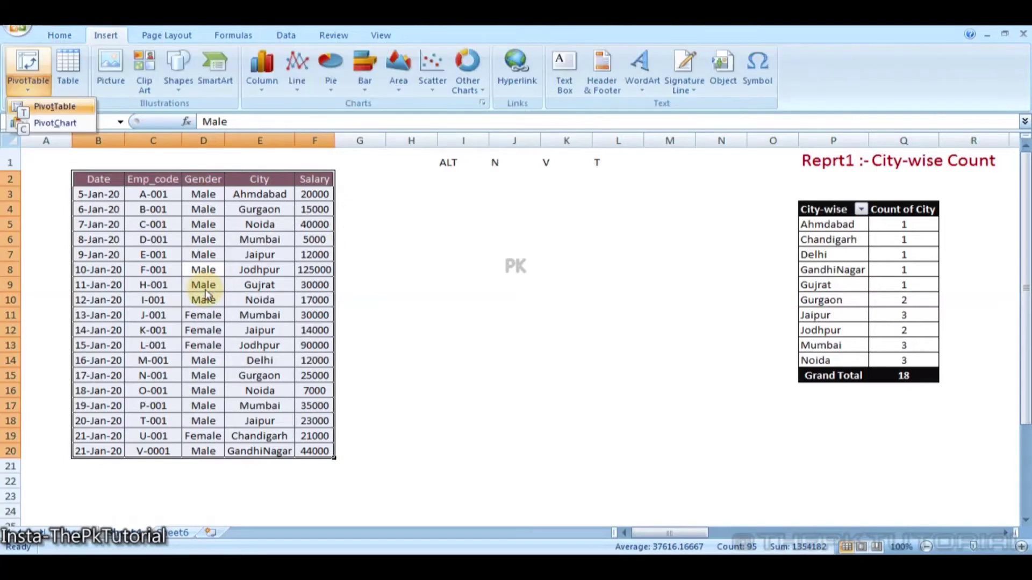
key(t)
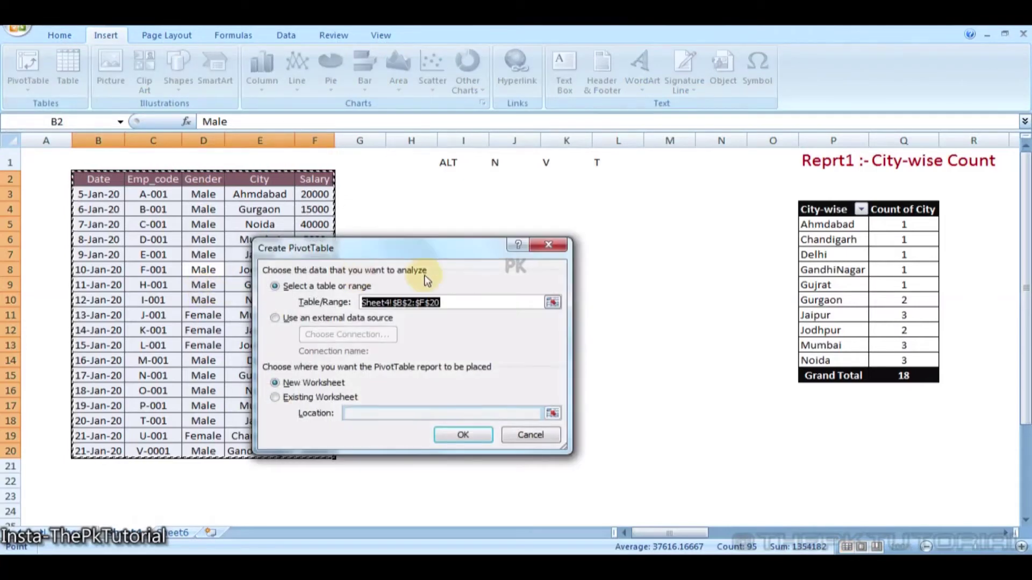
click(276, 400)
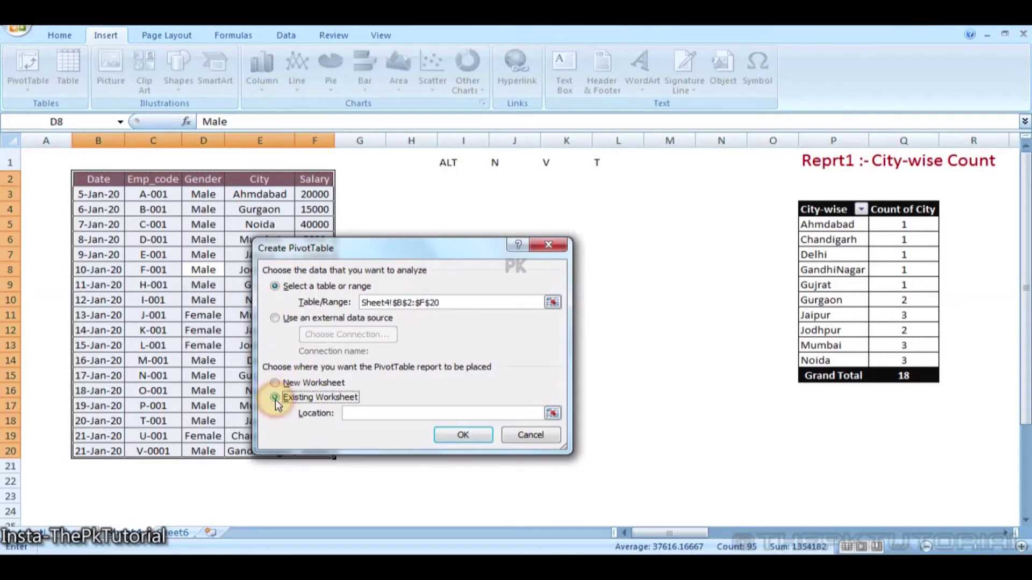
click(463, 434)
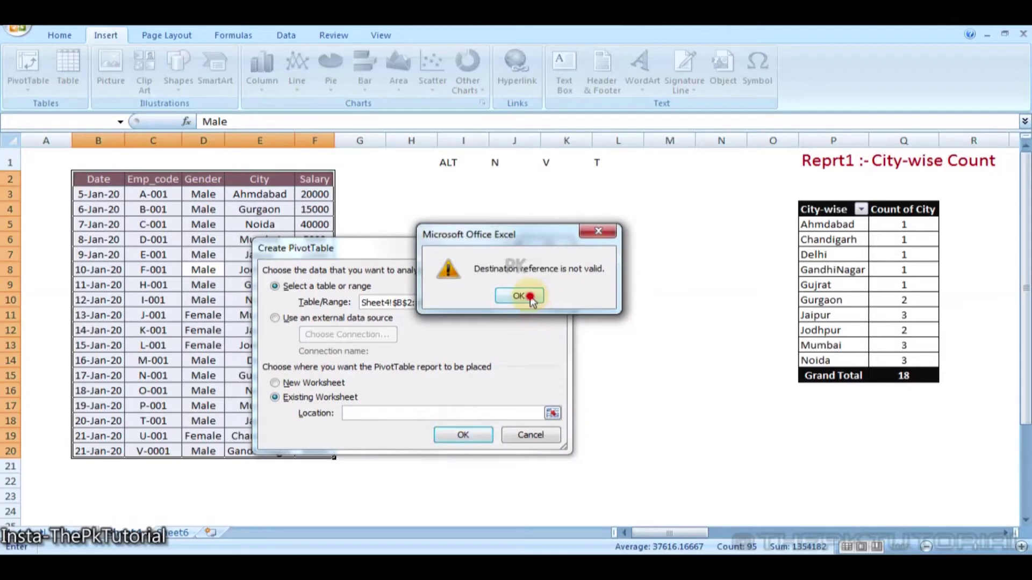
click(530, 297)
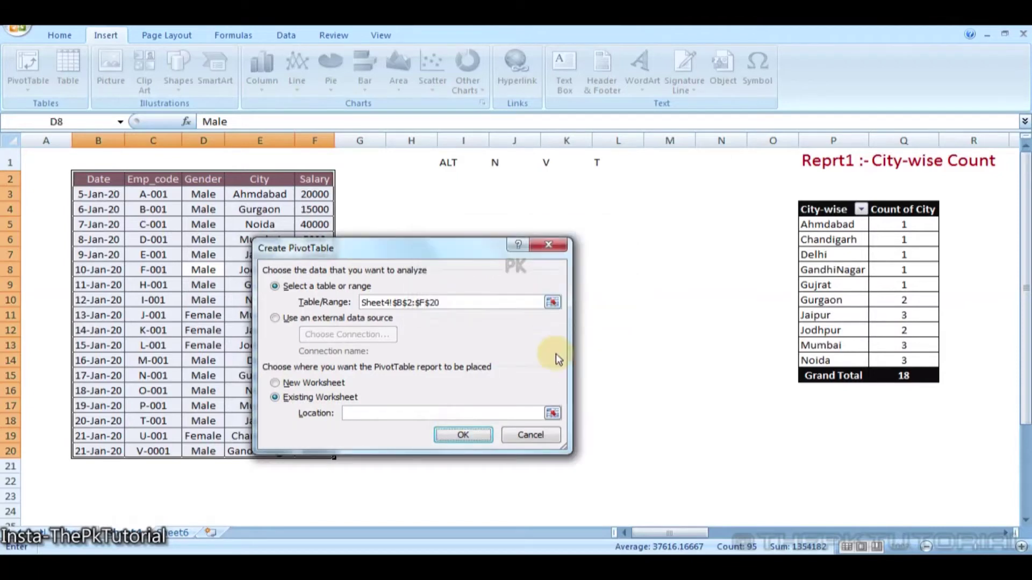
Set the PivotTable location to Sheet4!$P$18, below Report 1, and create it
click(553, 414)
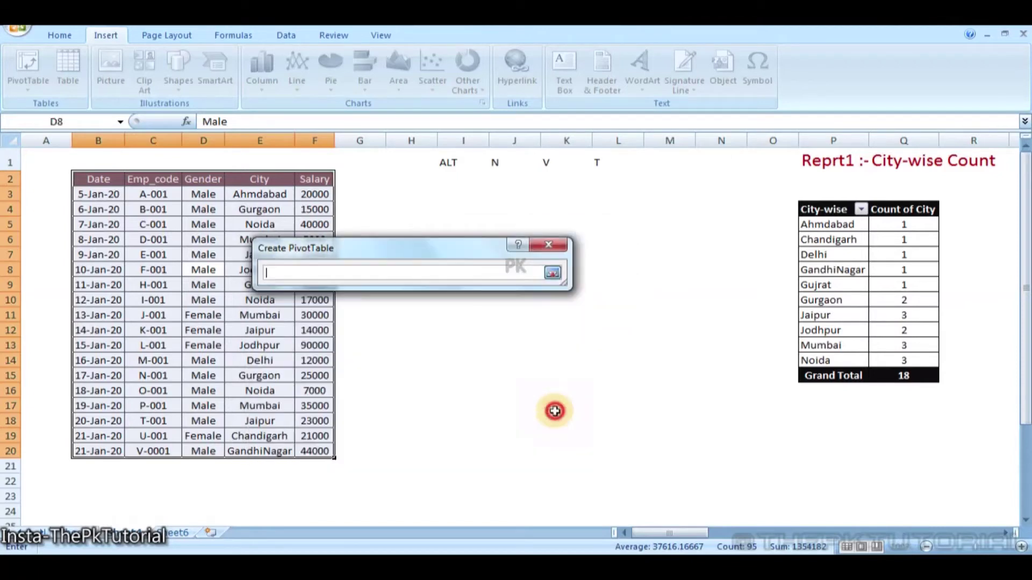
click(829, 425)
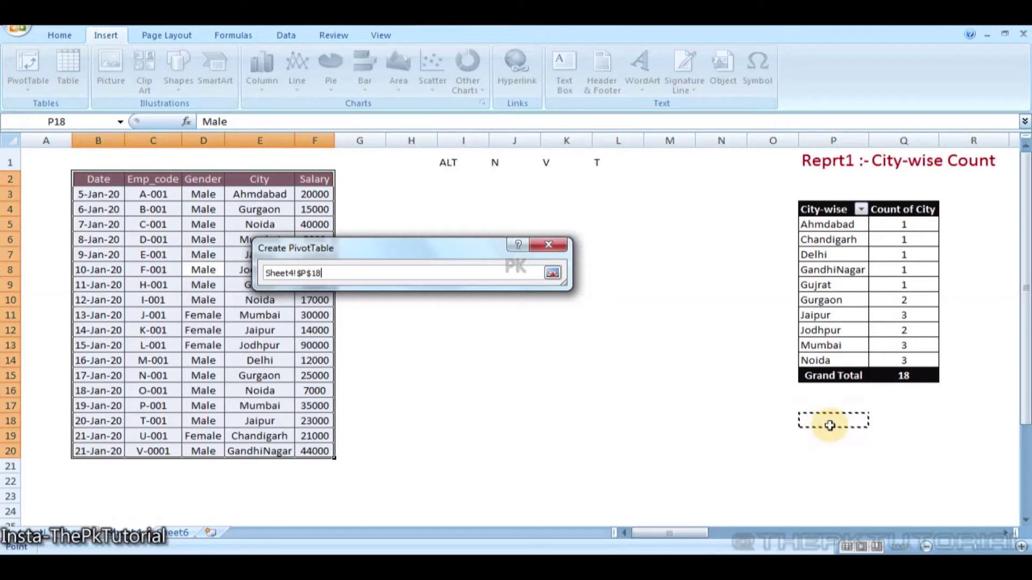
key(Return)
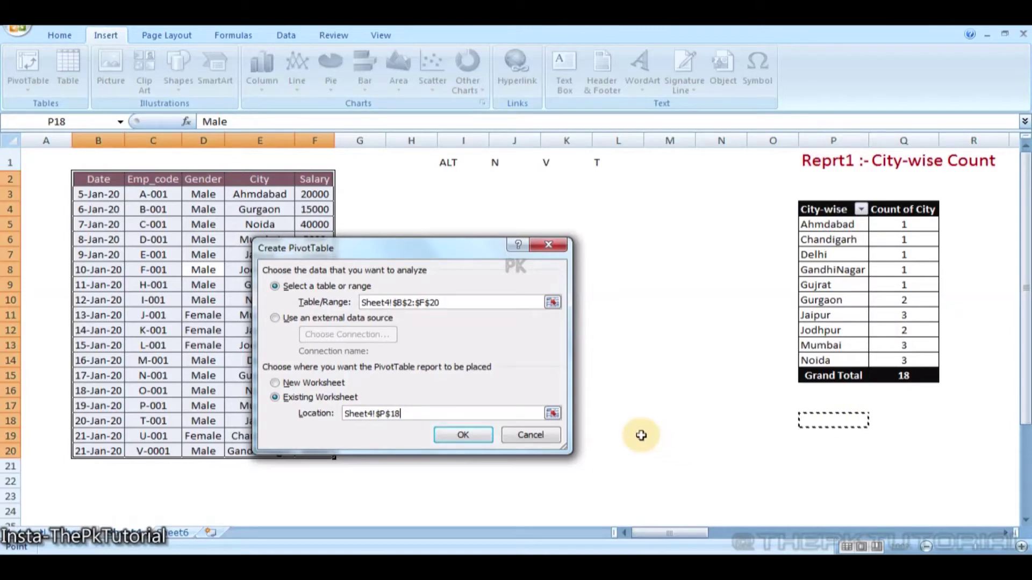
click(467, 435)
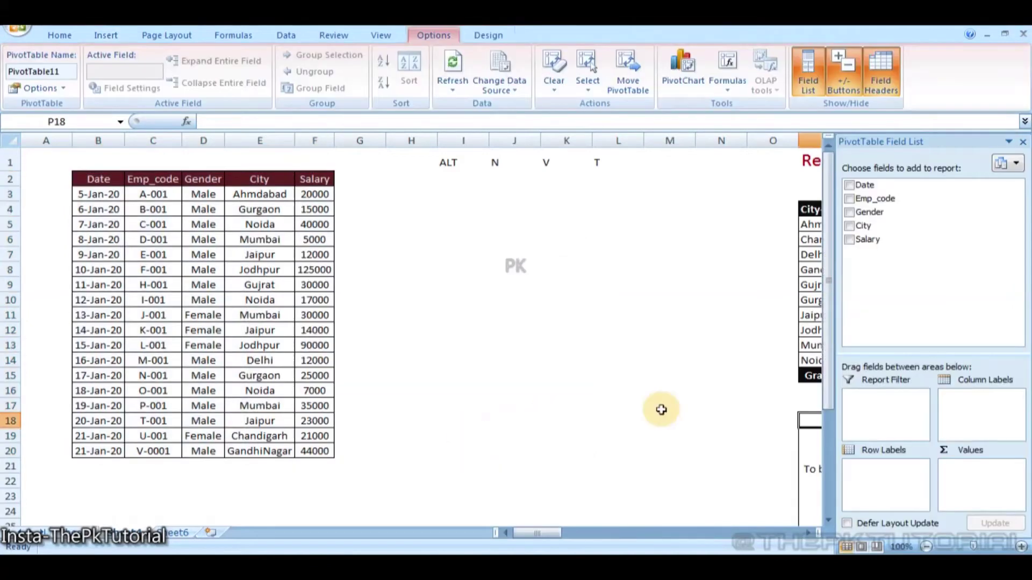
Move into the empty PivotTable area below Report 1 to view its placeholder and available fields
click(678, 456)
key(Right)
key(Right)
key(Right)
key(Right)
key(Right)
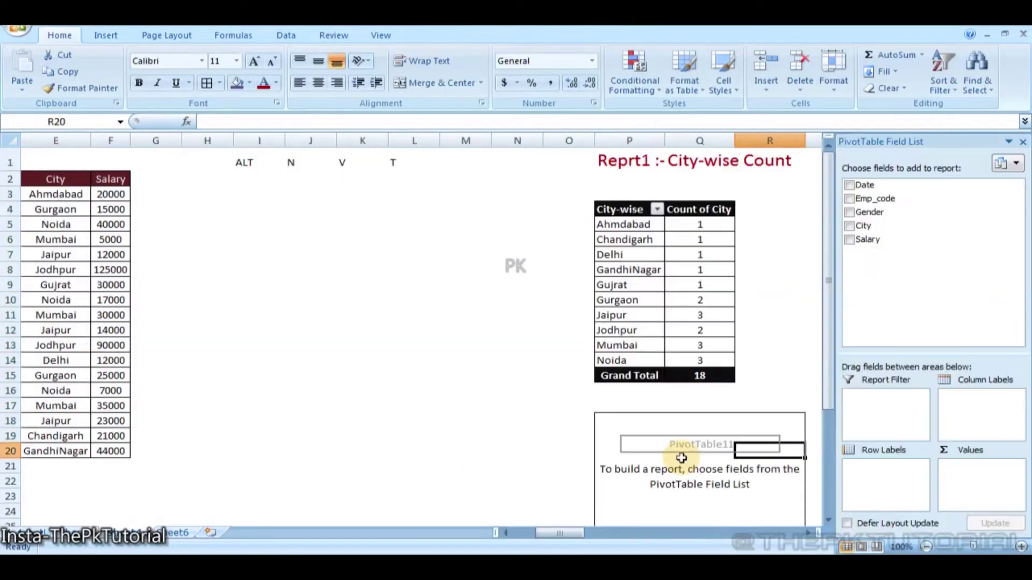
Build the empty PivotTable below Report 1 with City in Row Labels and Count of City in Values
key(Right)
key(Right)
key(Right)
key(Right)
key(Left)
key(Left)
key(Left)
key(Left)
key(Left)
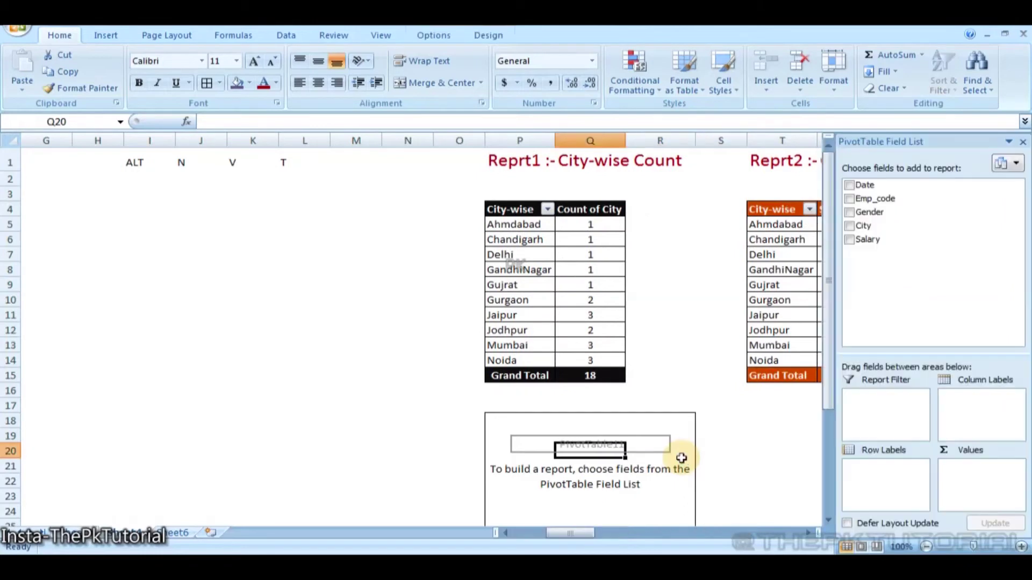
click(548, 435)
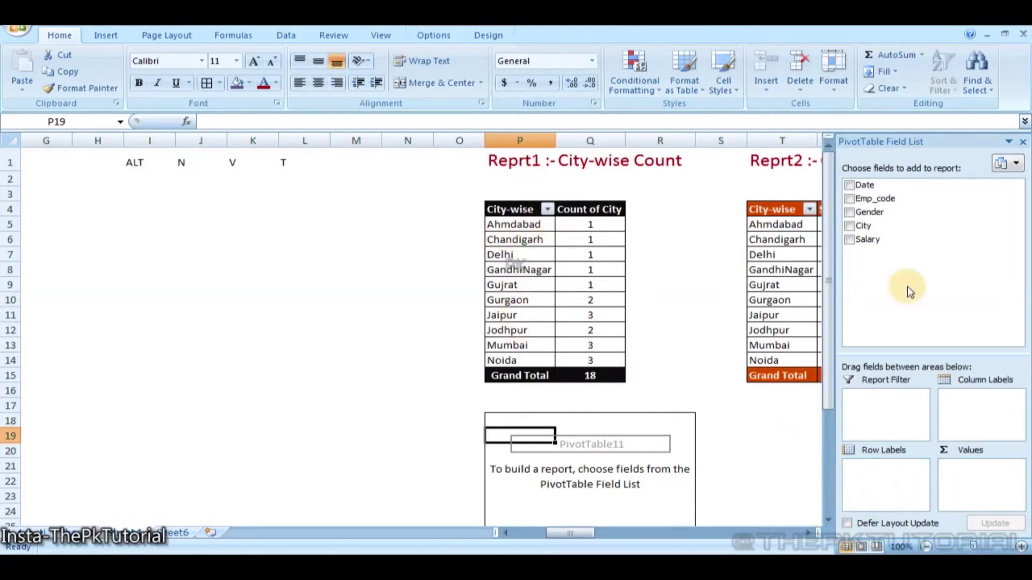
drag(871, 233, 891, 475)
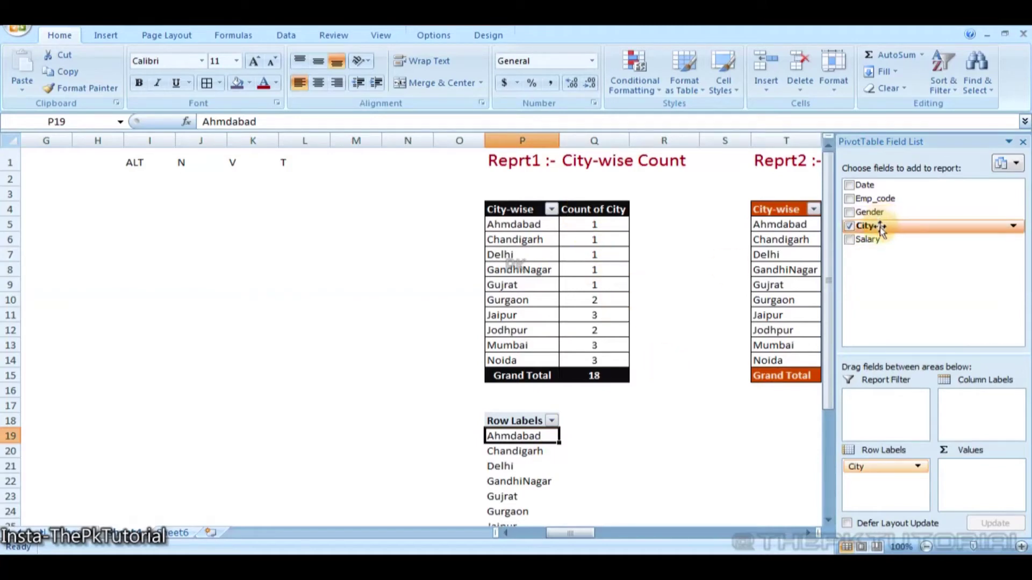
drag(877, 235, 985, 473)
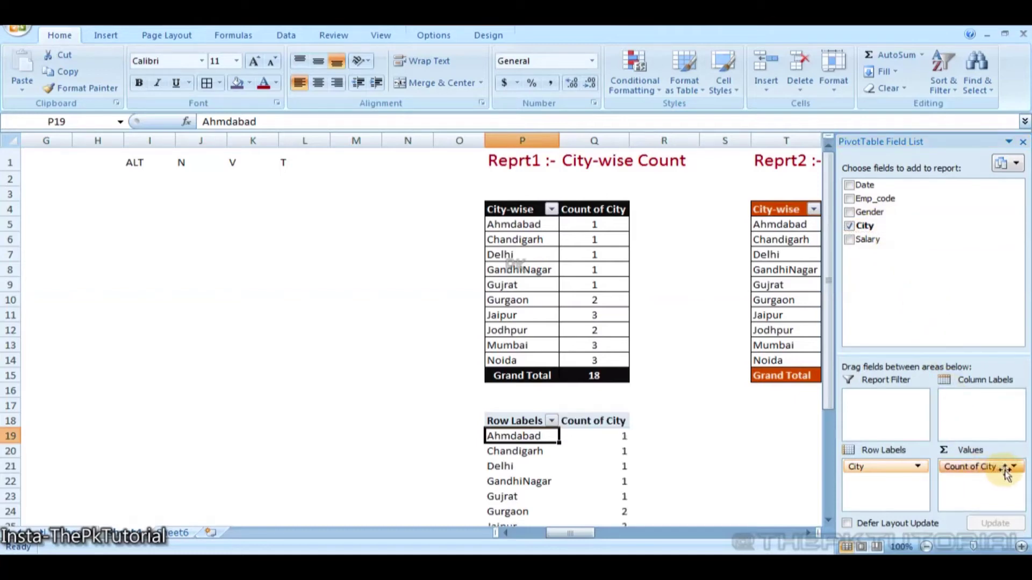
Compare the new city count PivotTable with the sample Report 1 above it
click(692, 438)
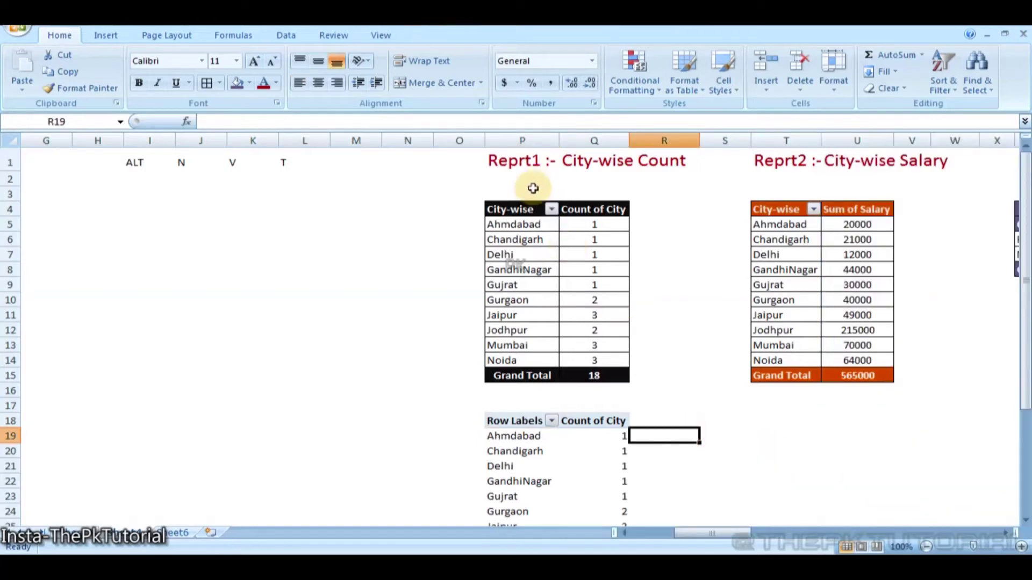
key(Down)
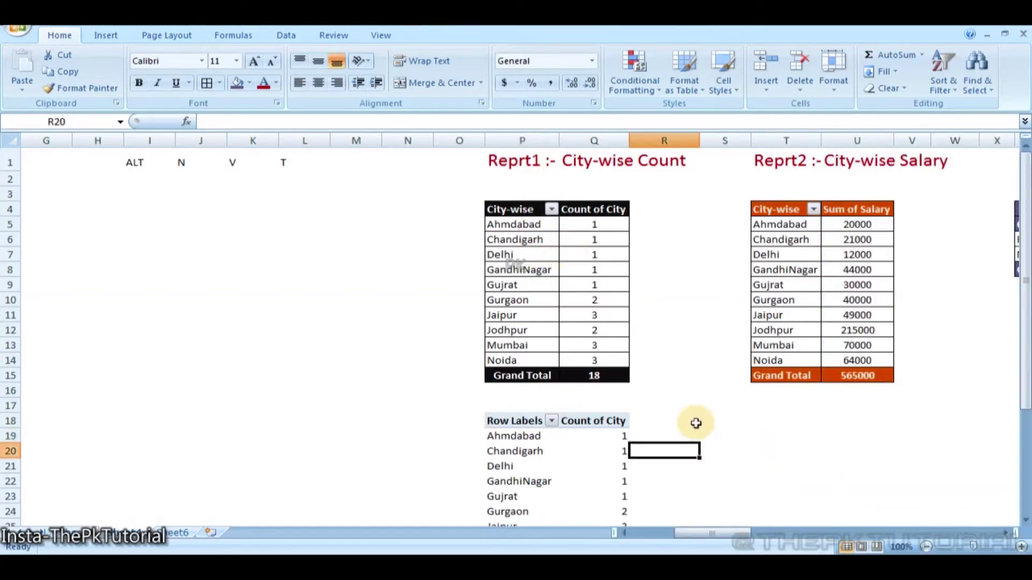
key(Down)
key(Down)
key(Down)
key(Down)
key(Down)
key(Down)
key(Up)
key(Up)
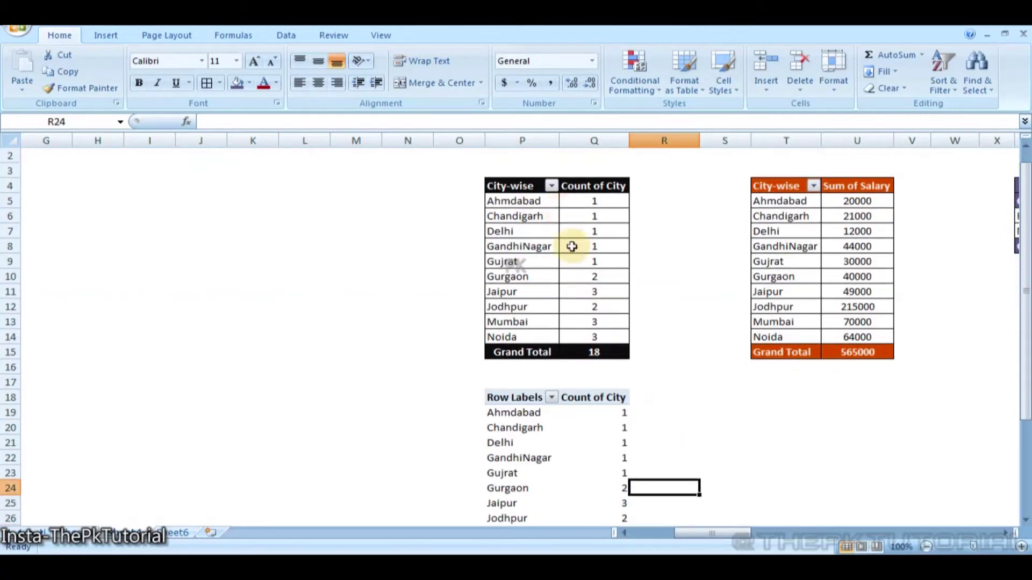
Apply borders to all cells of the new PivotTable in P18:Q29
key(Left)
key(Left)
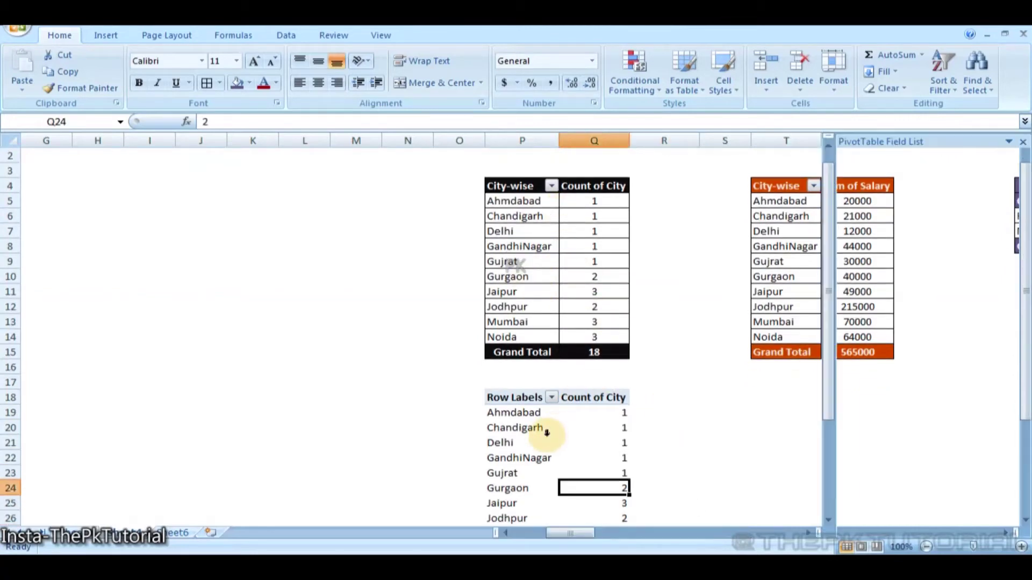
key(Up)
key(Up)
key(Up)
key(Up)
key(Up)
key(Up)
key(shift+Right)
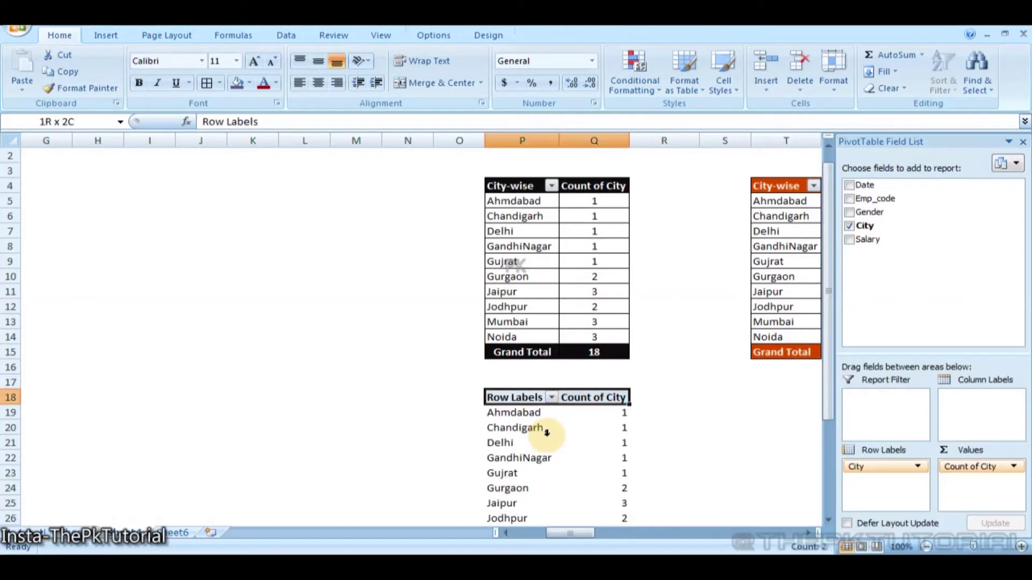
key(shift+Down)
key(shift+Down)
key(shift+Down)
key(shift+Down)
key(shift+Down)
key(shift+Down)
key(shift+Down)
key(shift+Down)
key(shift+Down)
key(shift+Down)
key(shift+Down)
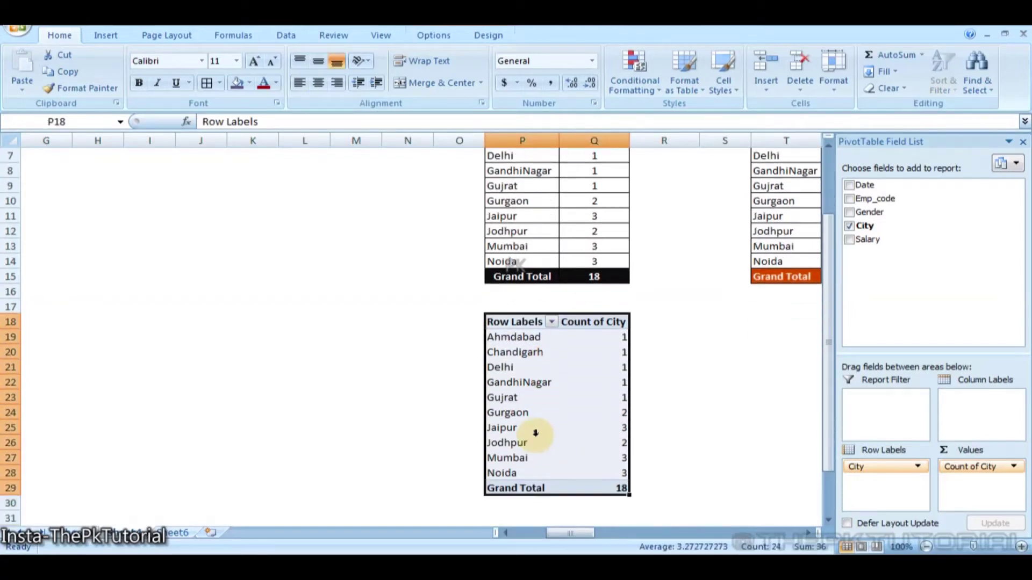
click(206, 84)
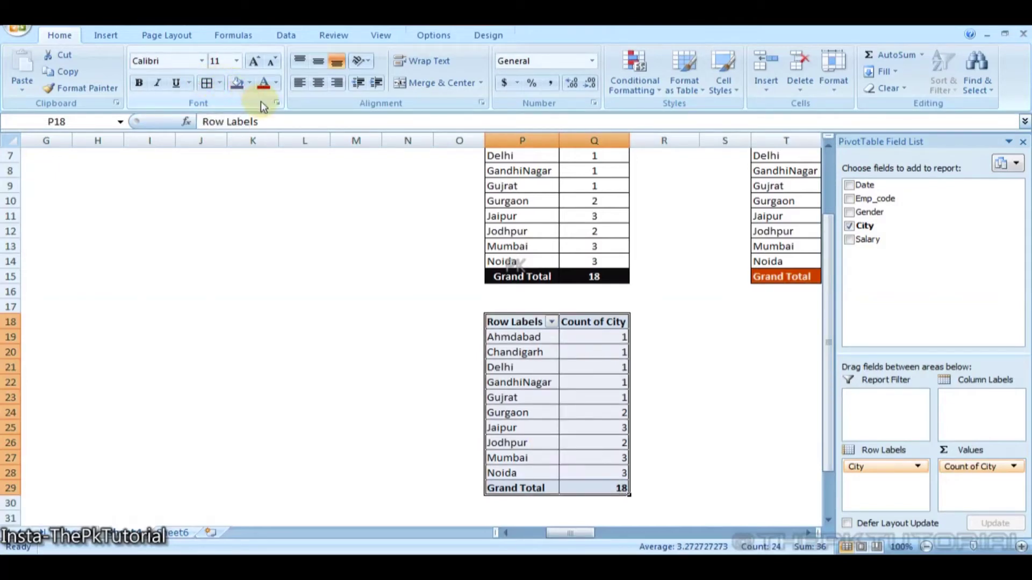
Fill the header row and the Grand Total row of the new PivotTable with purple
click(249, 83)
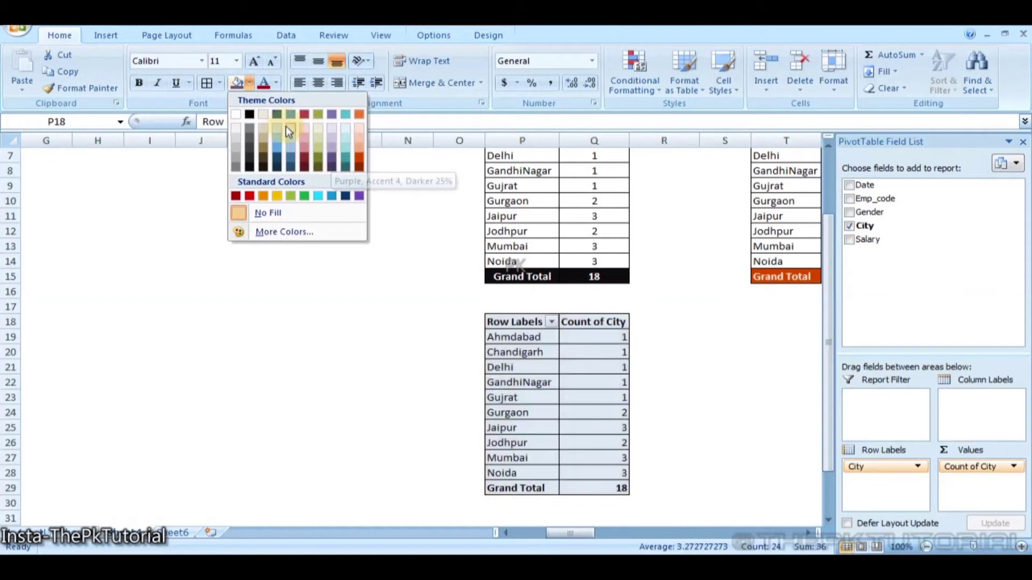
click(474, 345)
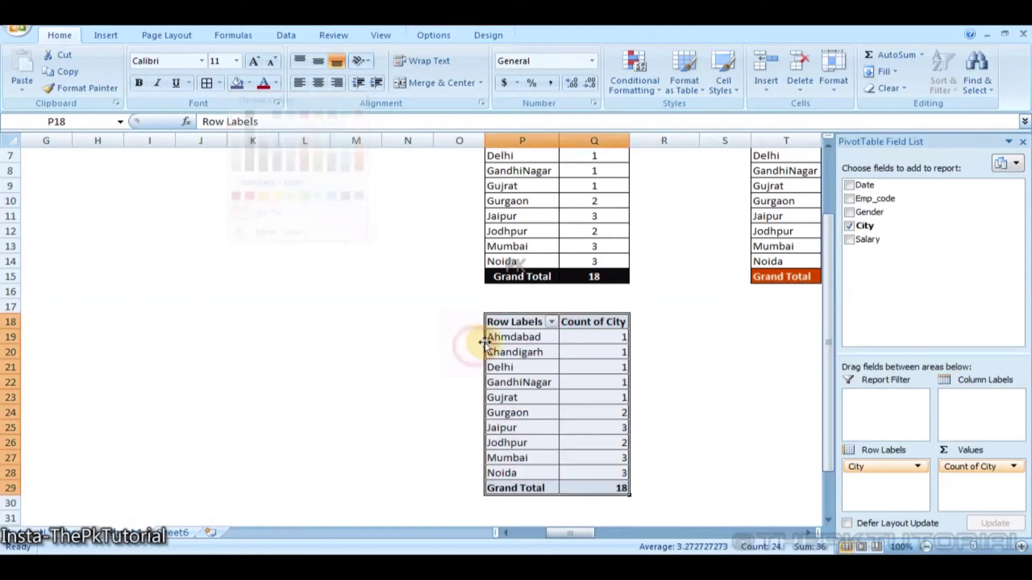
click(520, 322)
key(shift+Right)
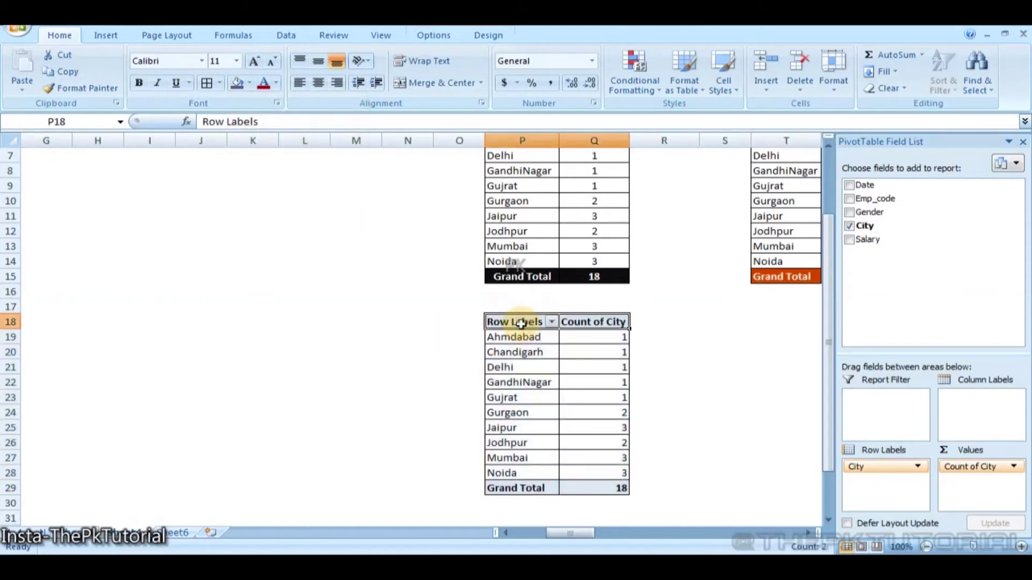
click(233, 85)
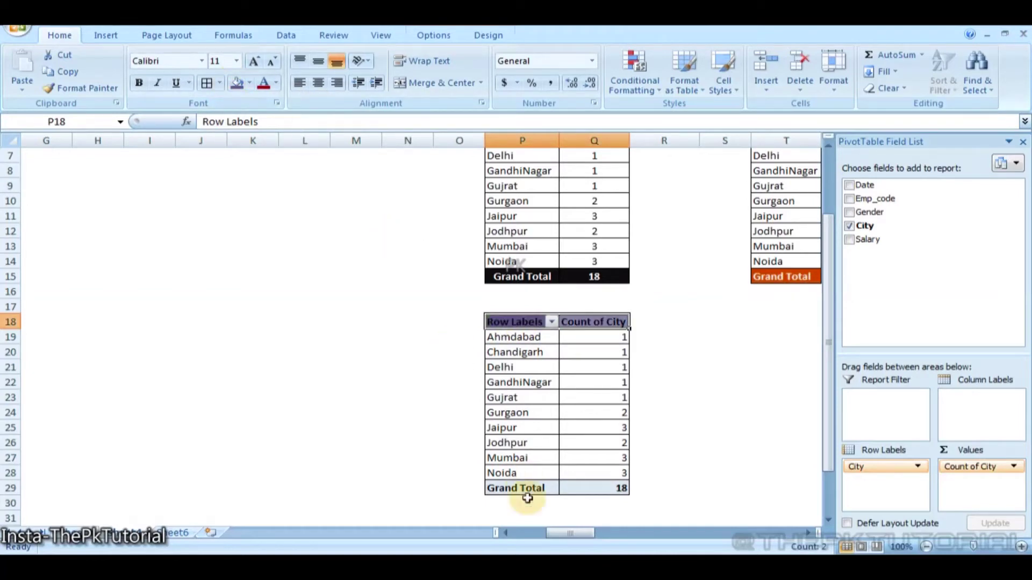
drag(522, 489, 595, 487)
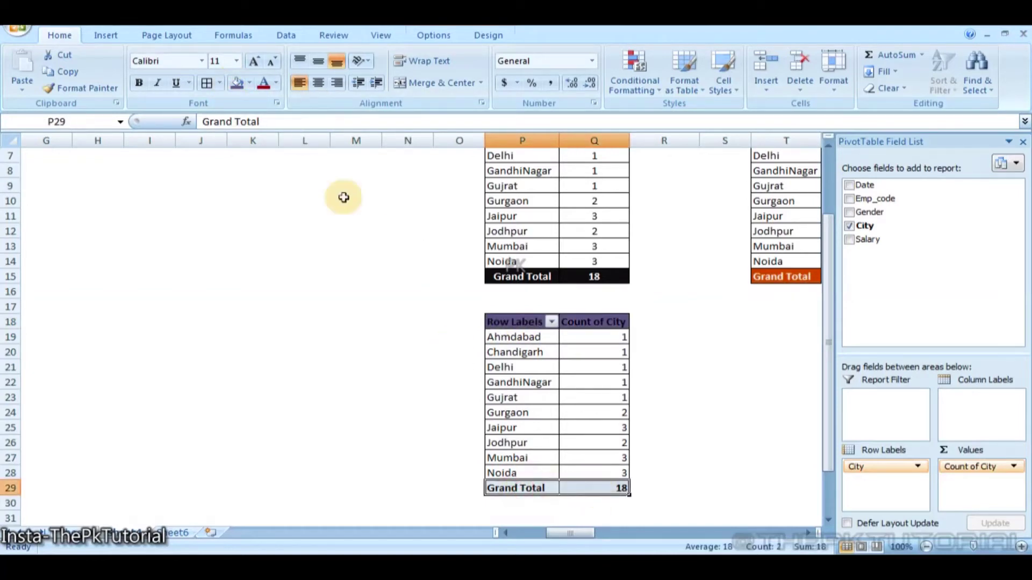
click(234, 86)
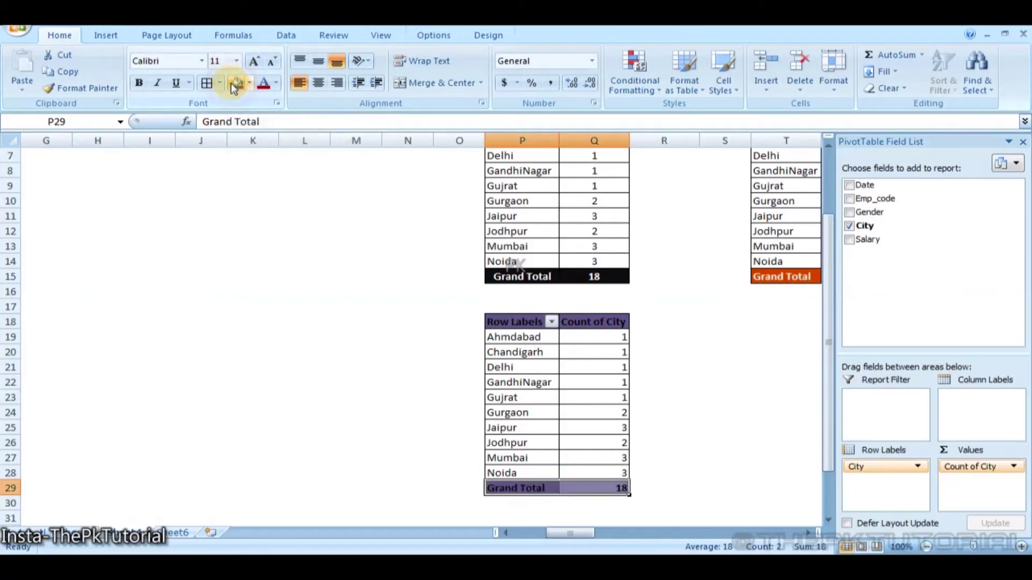
click(625, 369)
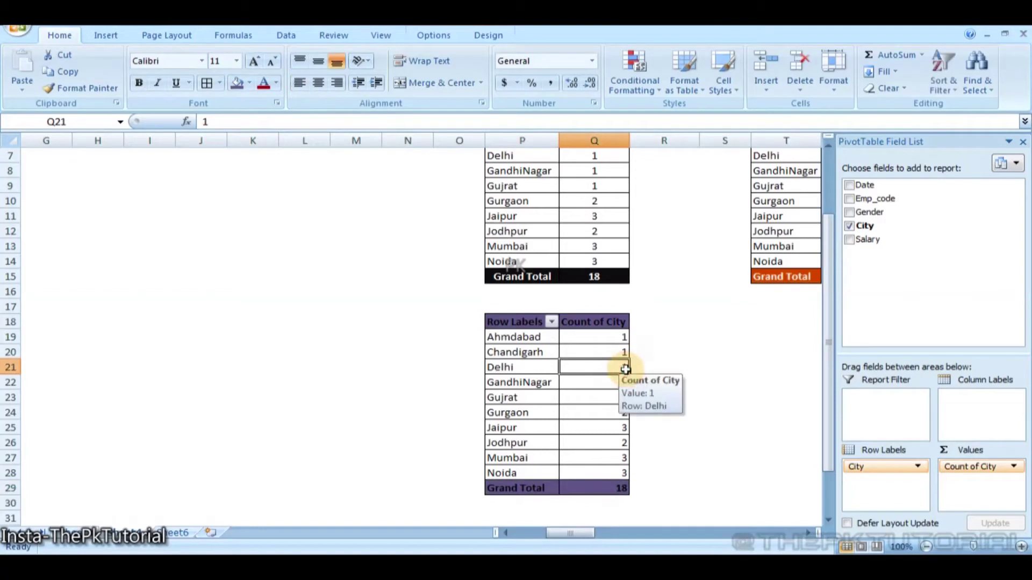
Examine Report 2, the City-wise Salary report, with its row and value fields, and the empty area below it
key(Right)
key(Right)
key(Right)
key(Right)
key(Right)
key(Right)
key(Right)
key(Right)
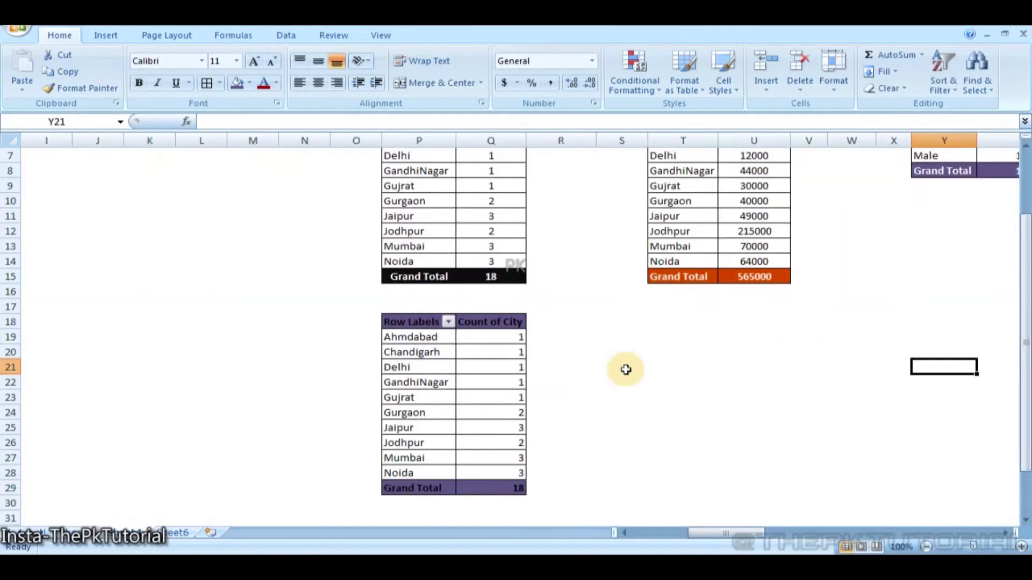
key(Up)
key(Up)
key(Up)
key(Up)
key(Up)
key(Up)
key(Up)
key(Up)
key(Up)
key(Up)
key(Up)
key(Up)
key(Up)
key(Up)
key(Up)
key(Up)
key(Up)
key(Up)
key(Up)
key(Up)
key(Left)
key(Left)
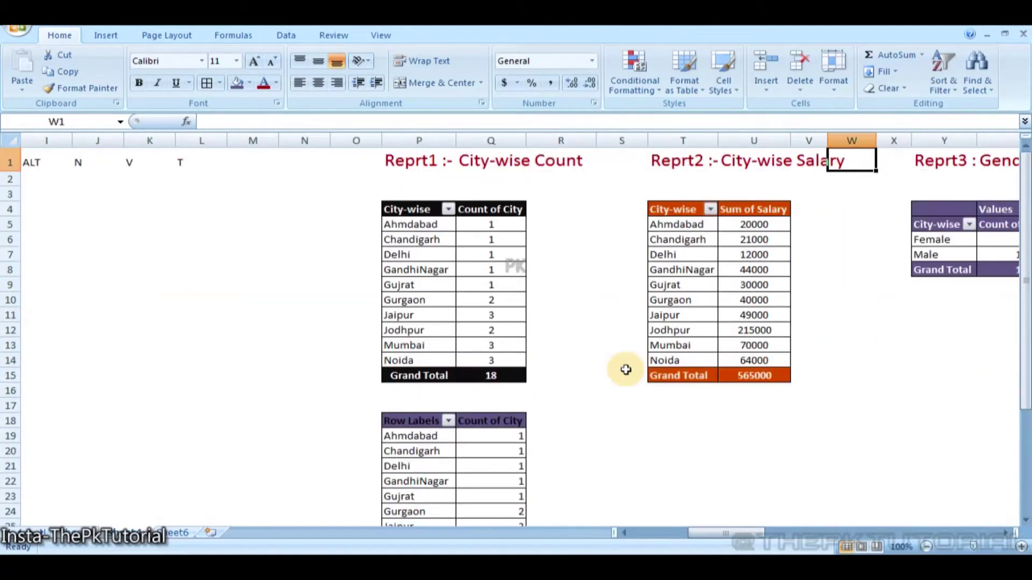
key(Down)
key(Down)
key(Down)
key(Down)
key(Down)
key(Down)
key(Down)
key(Down)
key(Left)
key(Left)
key(Left)
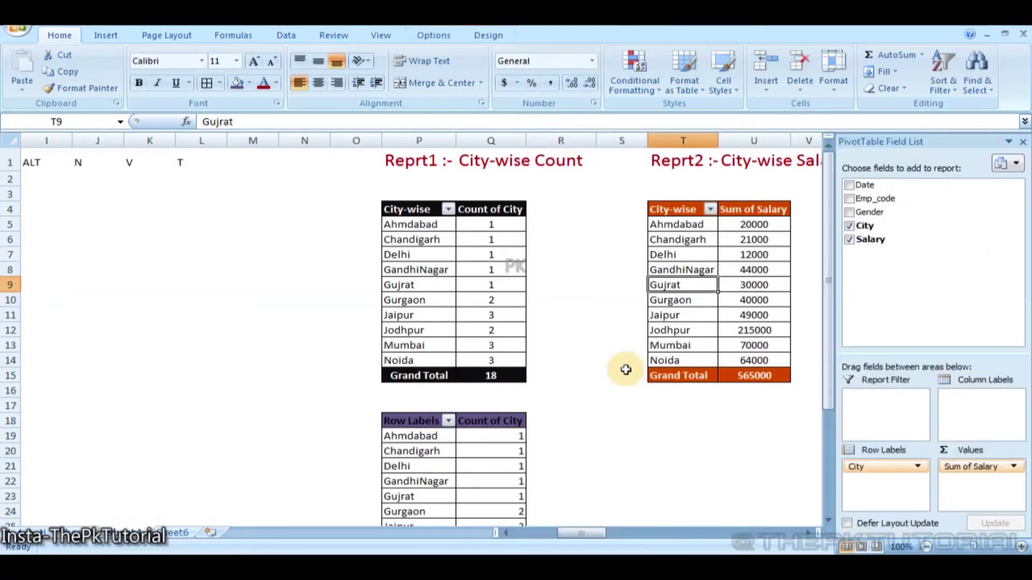
key(Down)
key(Down)
key(Down)
key(Down)
key(Down)
key(Down)
key(Down)
key(Down)
key(Down)
key(Down)
key(Up)
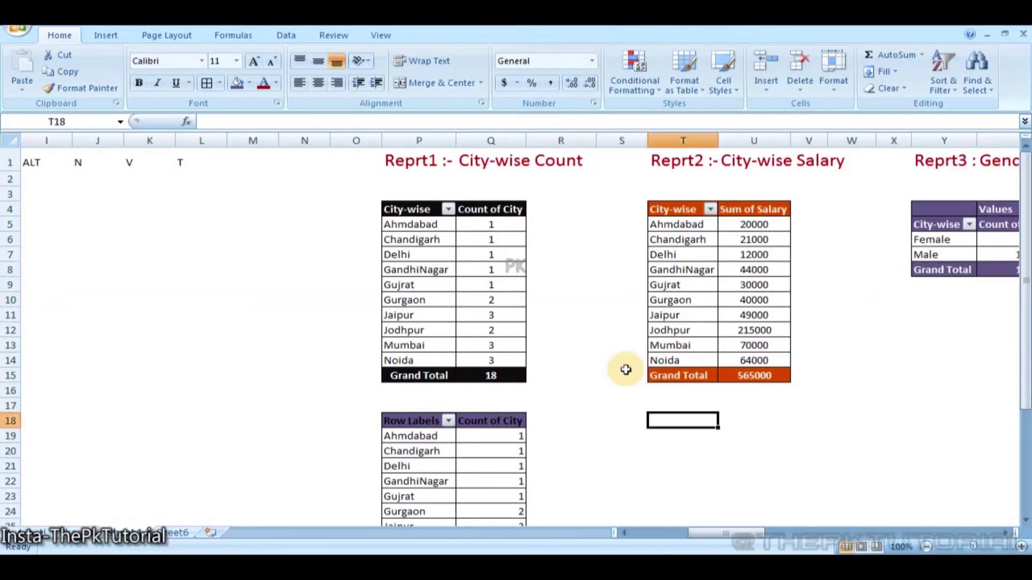
Copy the formatted PivotTable in P18:Q29 and paste it at T18, below Report 2
key(Left)
key(Left)
key(Left)
key(Left)
key(shift+Right)
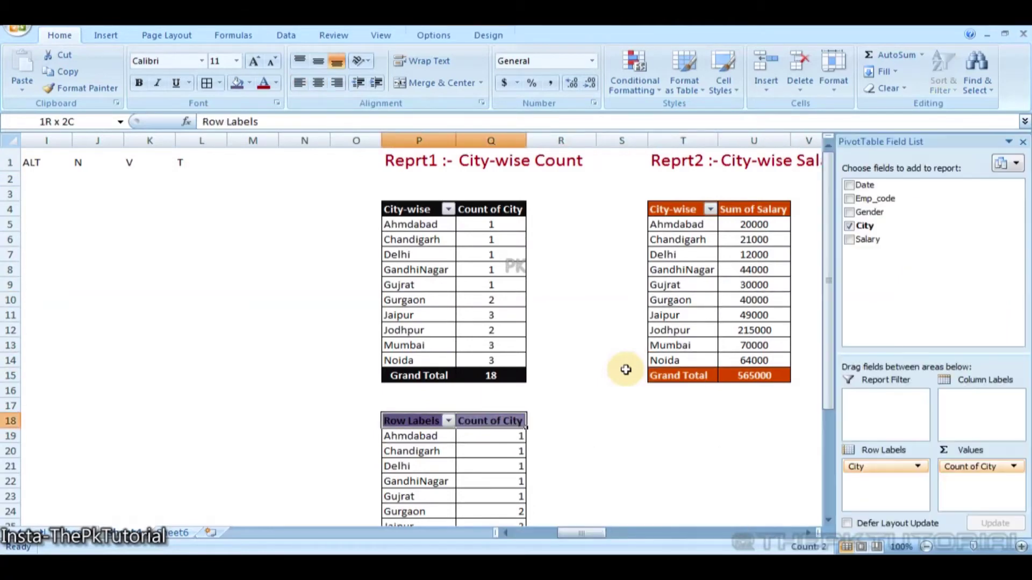
key(shift+Down)
key(shift+Down)
key(shift+Down)
key(shift+Down)
key(shift+Down)
key(shift+Down)
key(shift+Down)
key(shift+Down)
key(shift+Down)
key(shift+Down)
key(shift+Down)
key(shift+Down)
key(shift+Up)
key(shift+Up)
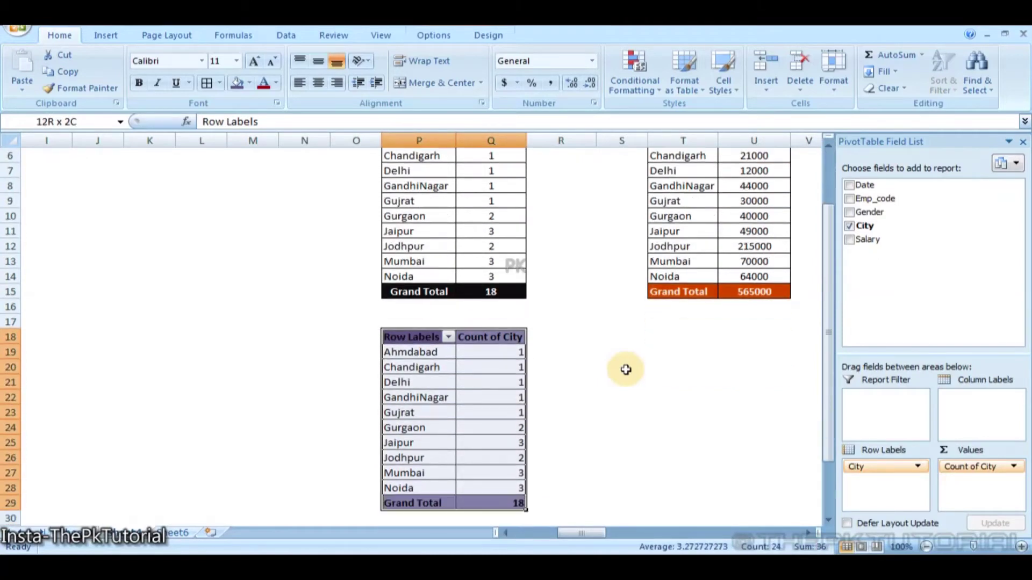
key(shift+Down)
key(ctrl+c)
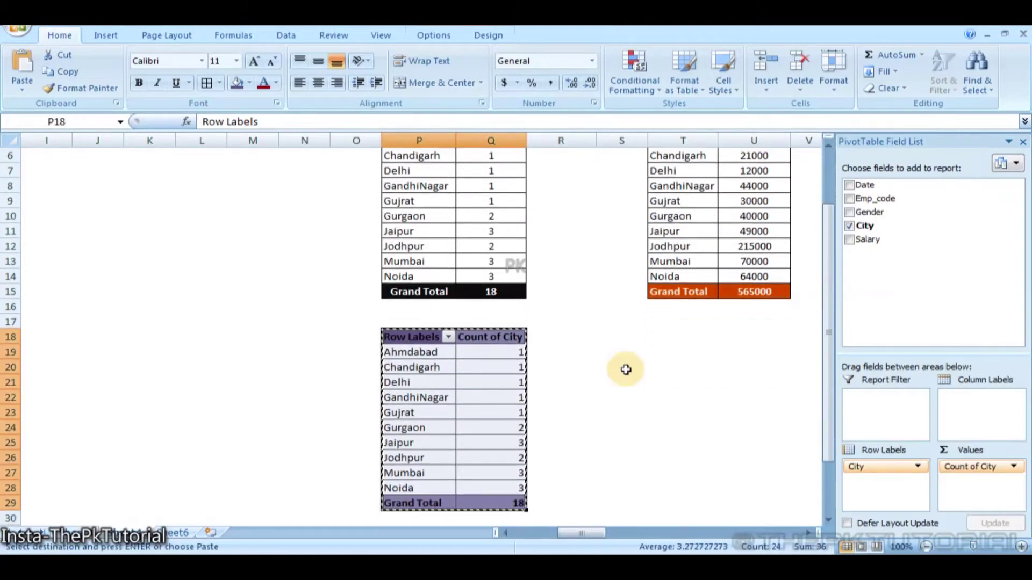
key(Right)
key(Right)
key(Right)
key(Right)
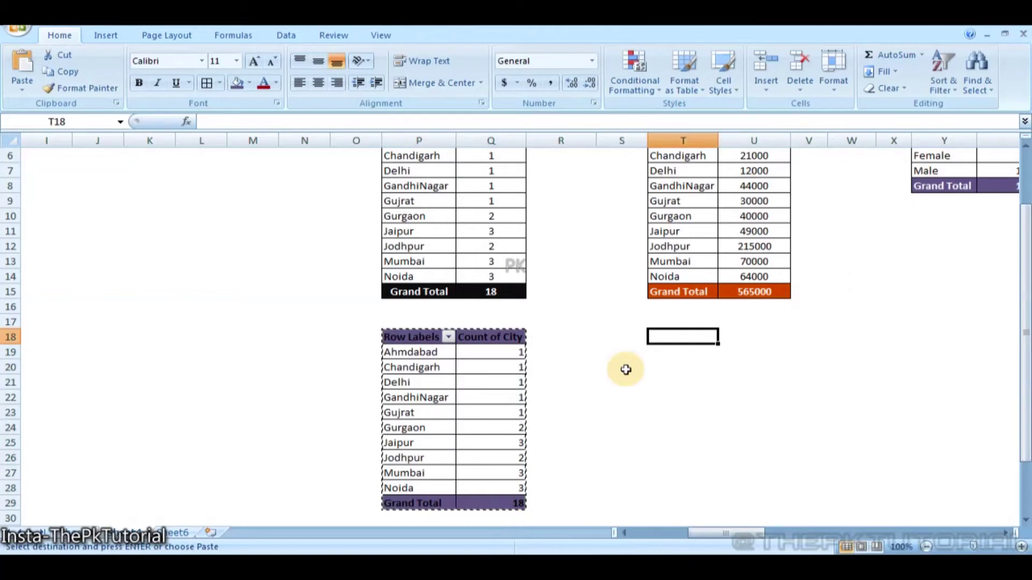
key(ctrl+v)
key(Down)
key(Down)
key(Down)
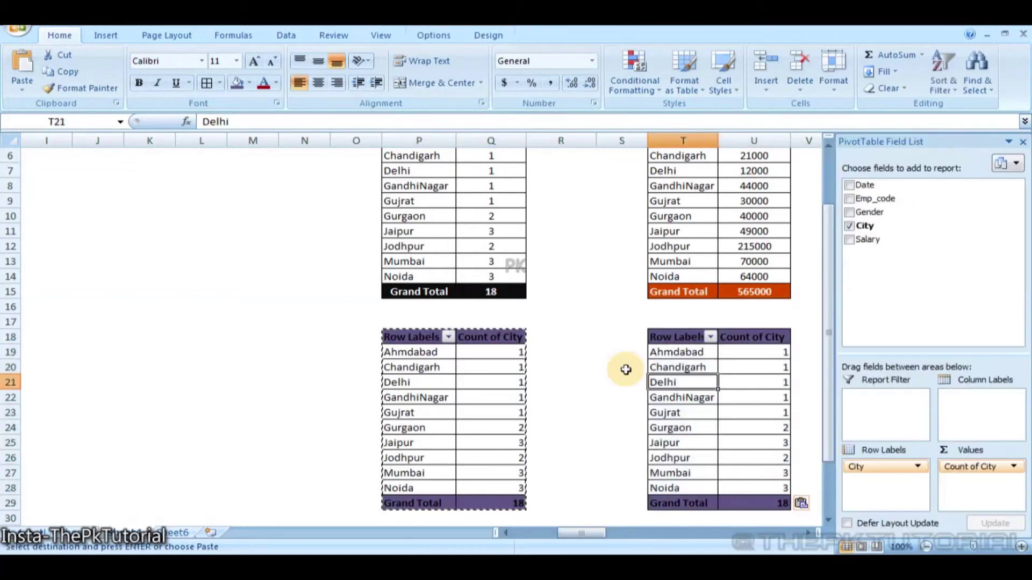
Select the Delhi count cell in the PivotTable copy below Report 2
key(Right)
key(Right)
key(Left)
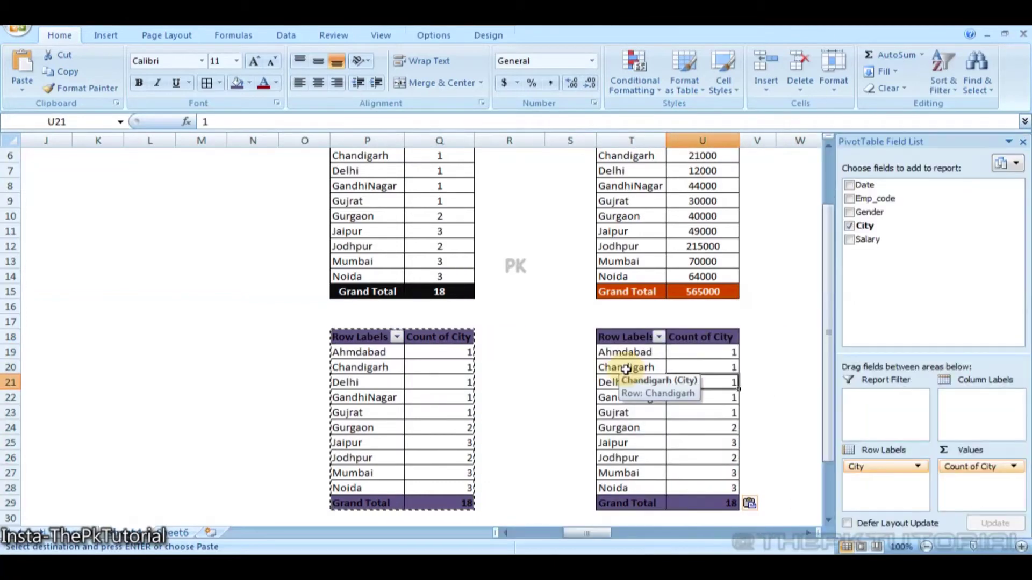
key(Left)
key(Left)
key(Right)
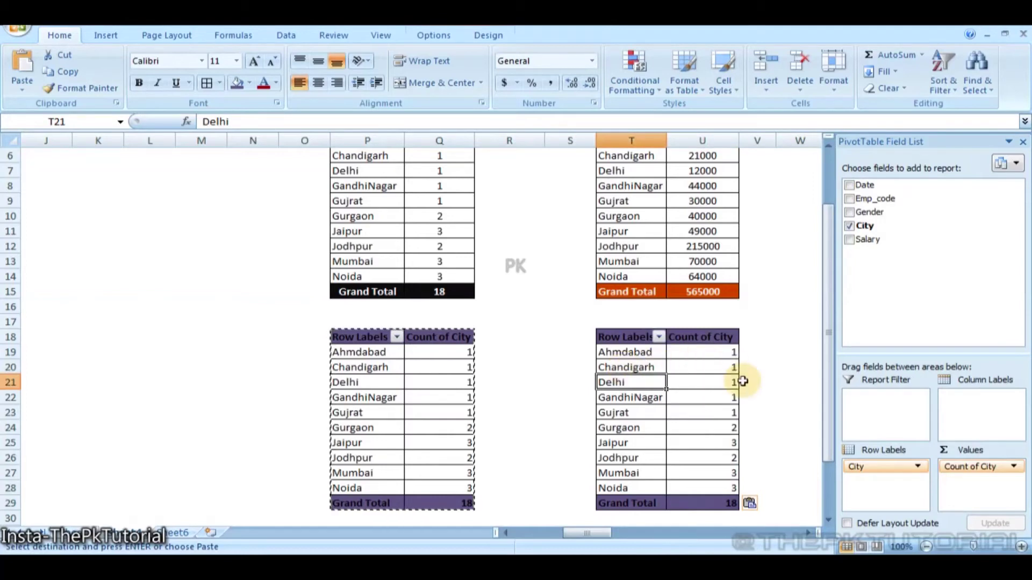
click(709, 377)
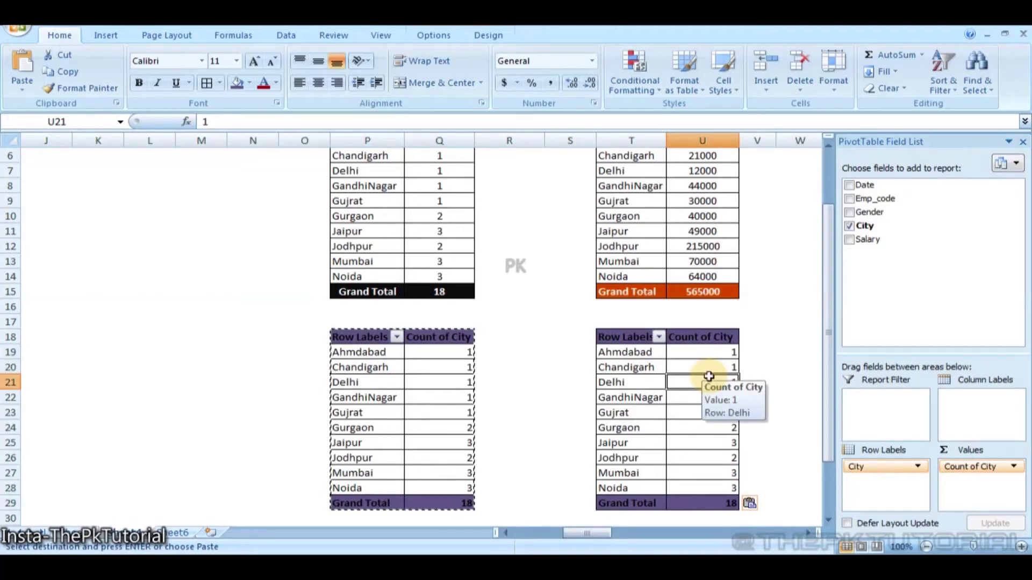
Compare Report 2, the City-wise Salary report, with the PivotTable copy below it, ending back in the copy
click(759, 200)
key(Up)
key(Up)
key(Up)
key(Up)
key(Up)
key(Up)
key(Up)
key(Up)
key(Down)
key(Down)
key(Down)
key(Down)
key(Down)
key(Down)
key(Down)
key(Down)
key(Down)
key(Down)
key(Down)
key(Down)
key(Down)
key(Down)
key(Down)
key(Down)
key(Down)
key(Down)
key(Down)
key(Down)
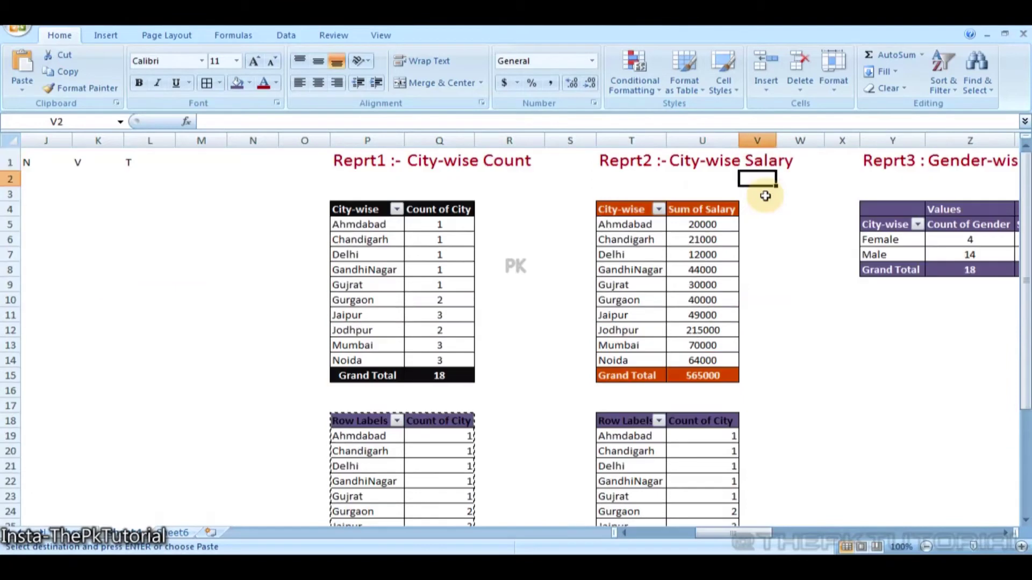
key(Down)
key(Left)
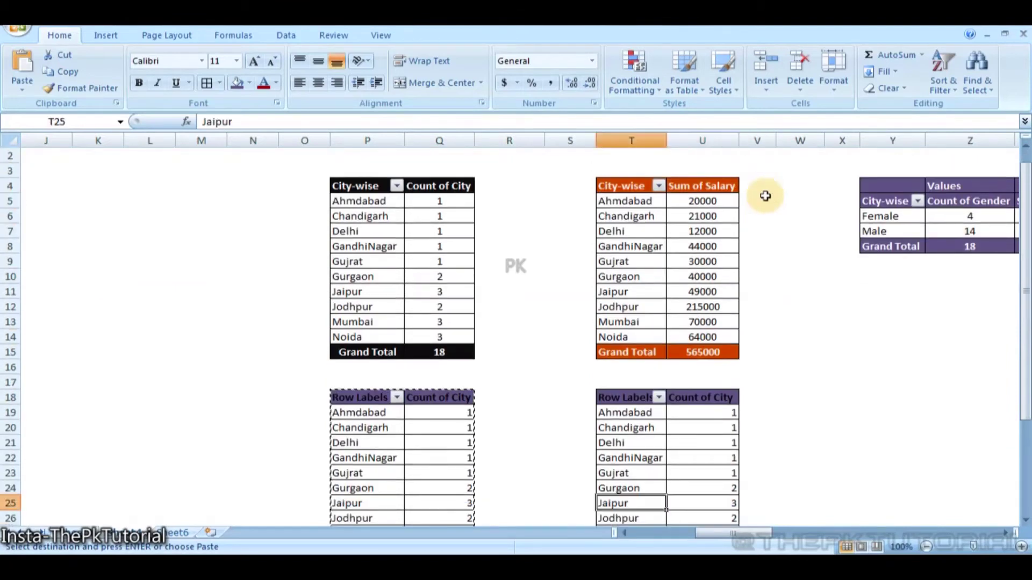
key(Up)
key(Up)
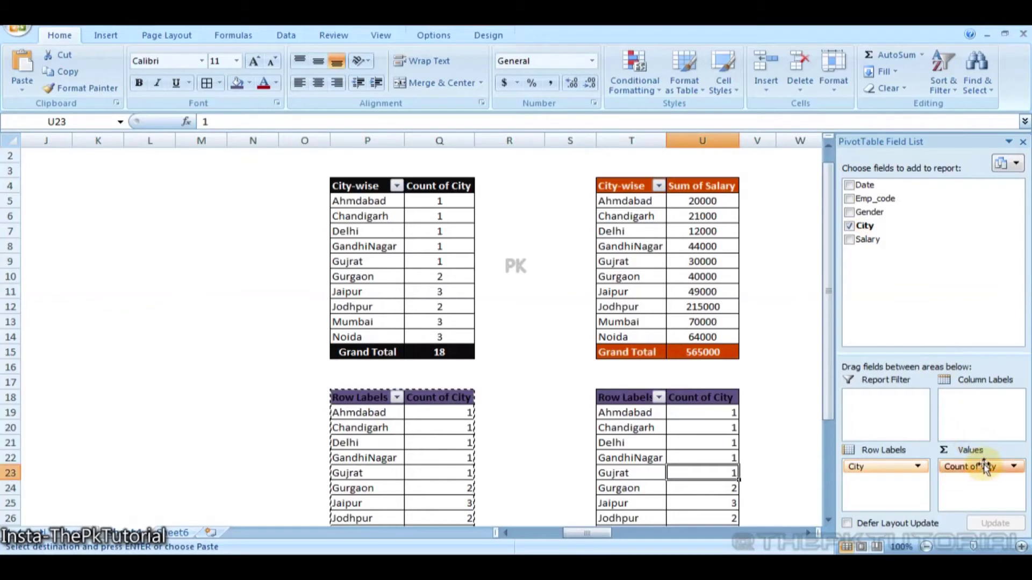
Replace the City count with the Salary field in the values of the PivotTable copy below Report 2
drag(985, 467, 893, 204)
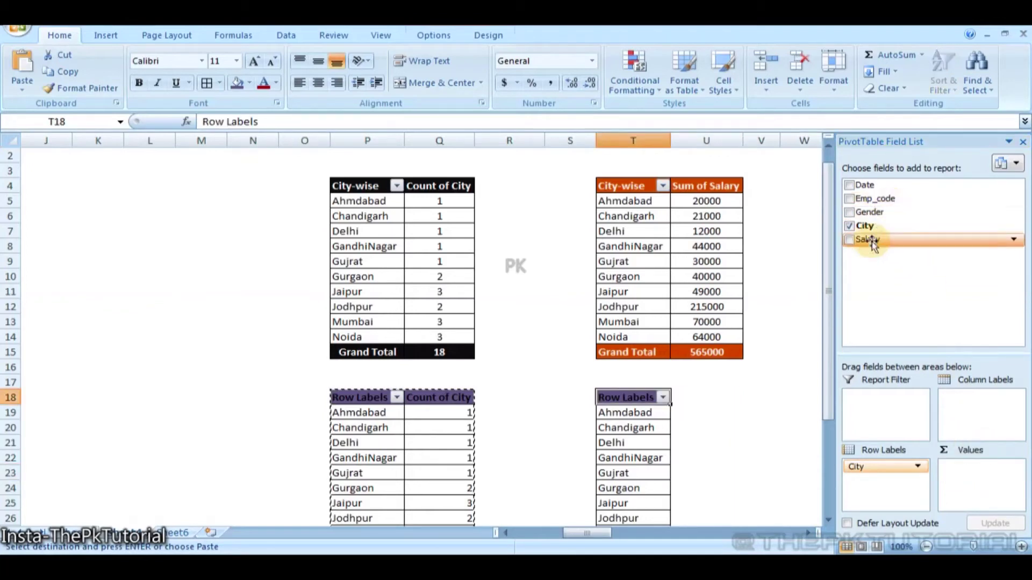
drag(873, 240, 993, 482)
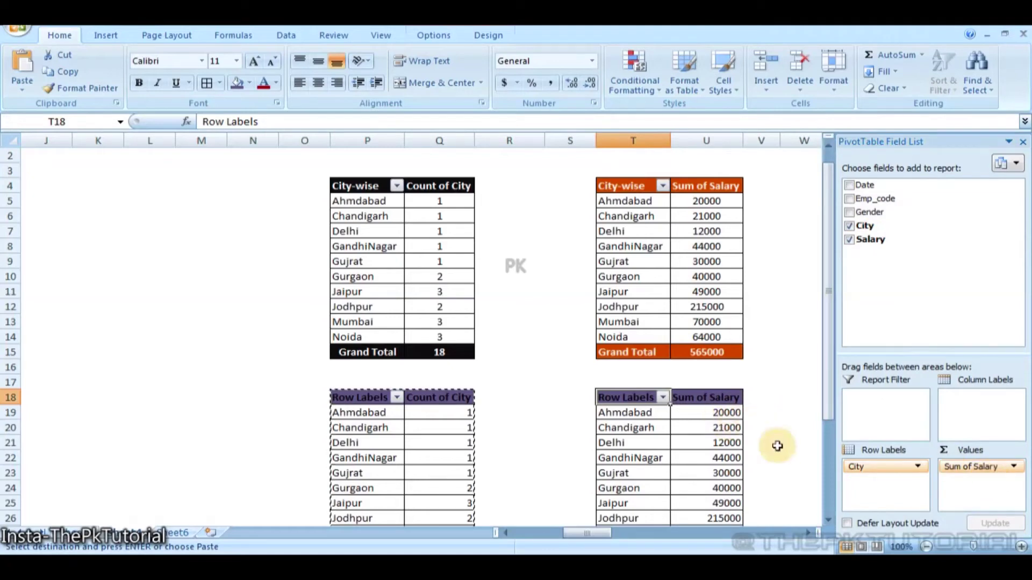
Change the Salary value field of the PivotTable below Report 2 to be summarized by Count
click(1015, 467)
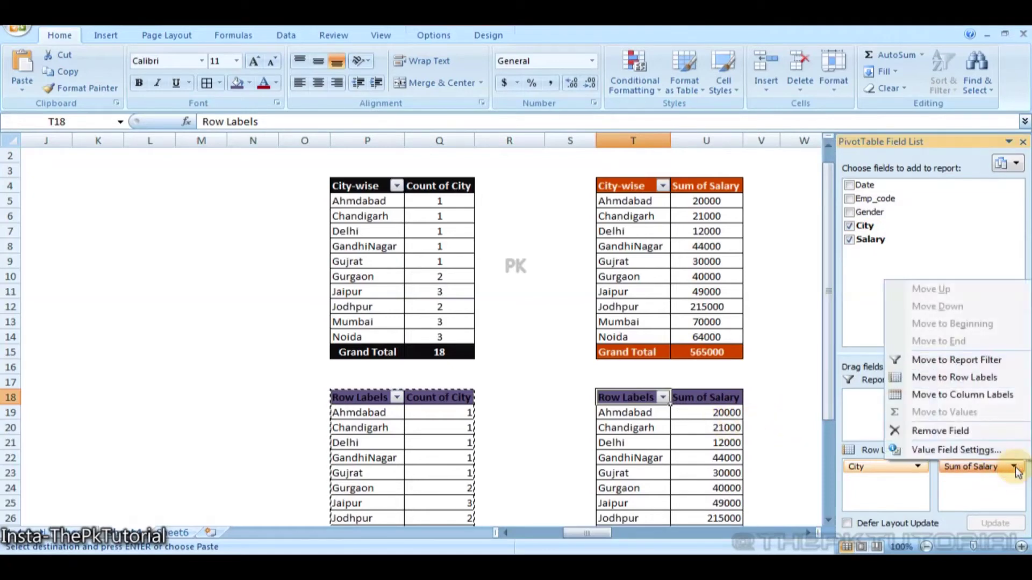
click(971, 451)
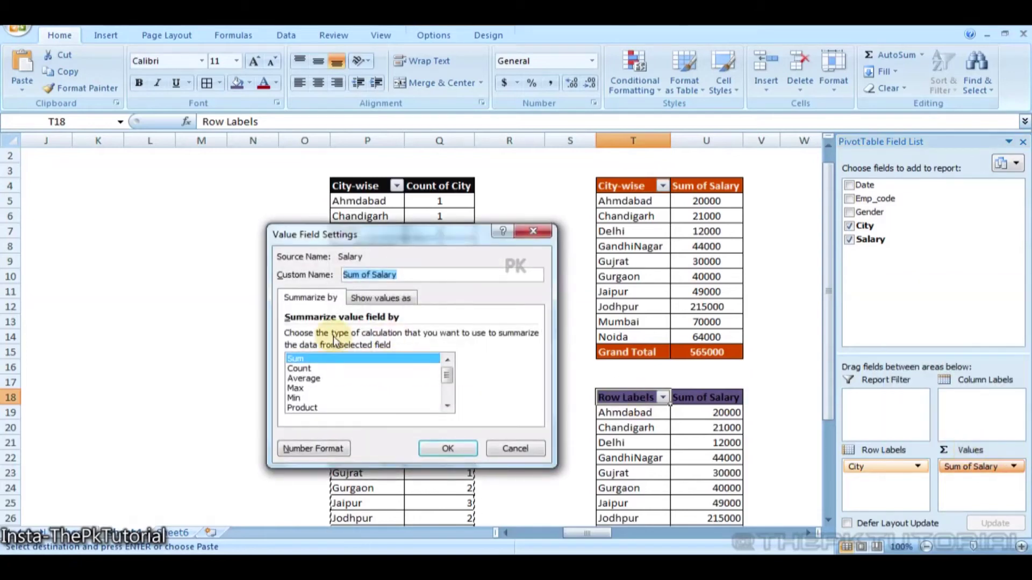
click(301, 369)
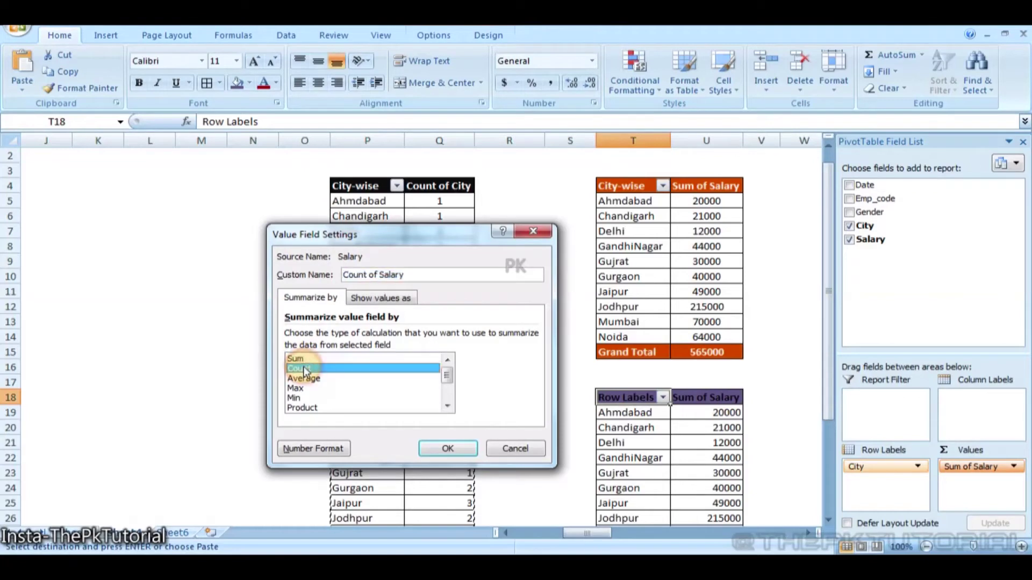
click(447, 449)
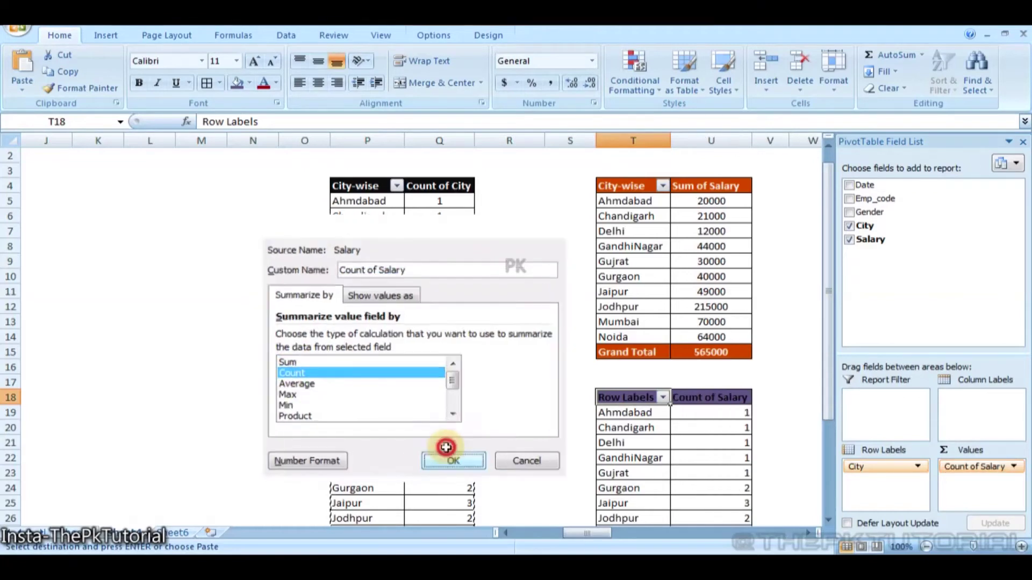
Show the source records behind the Gujrat count on a new sheet and delete that sheet
double_click(678, 466)
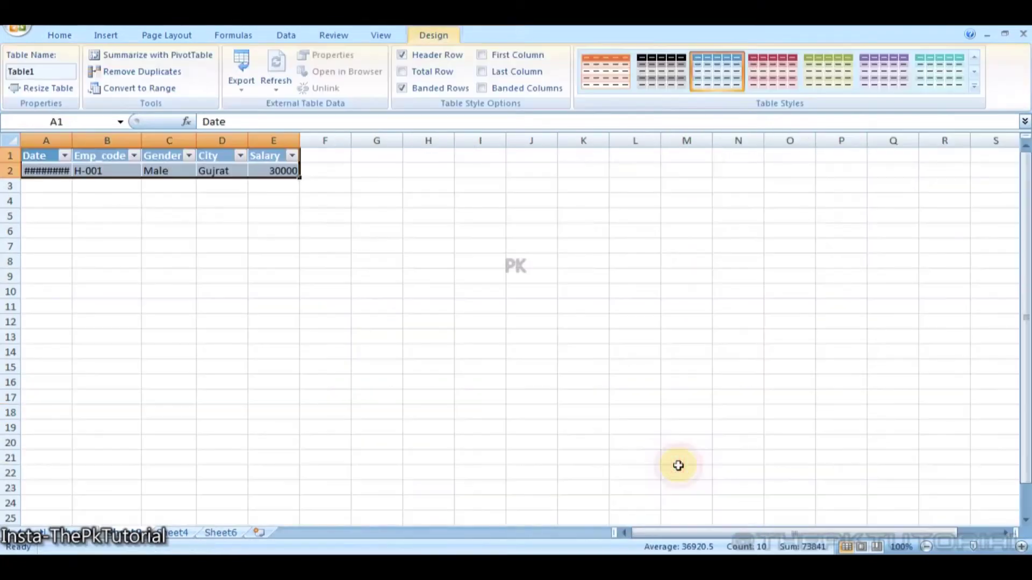
key(alt+e)
key(l)
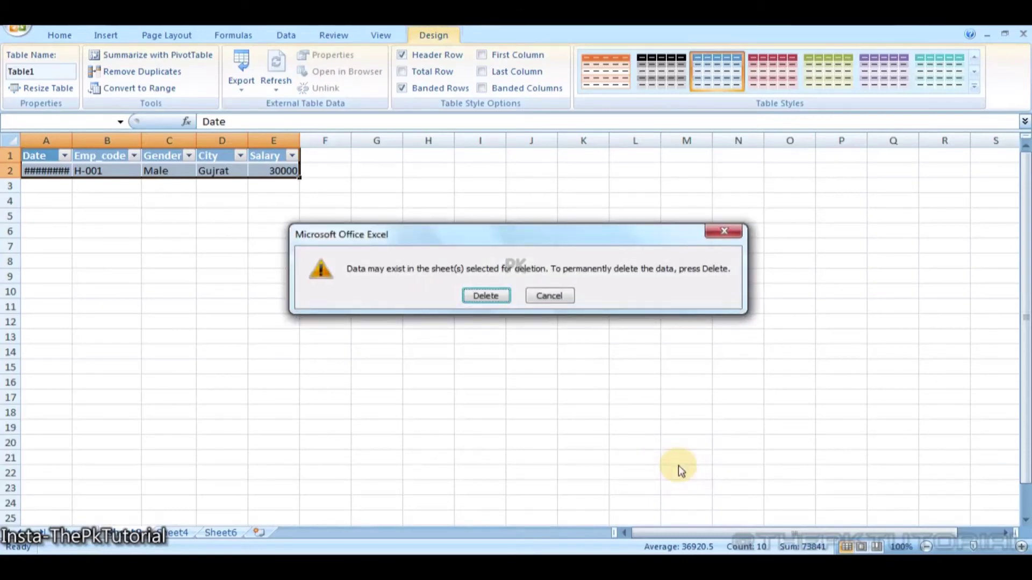
key(Return)
Examine the Count of Salary values from Ahmdabad to the Grand Total in the PivotTable below Report 2
key(Down)
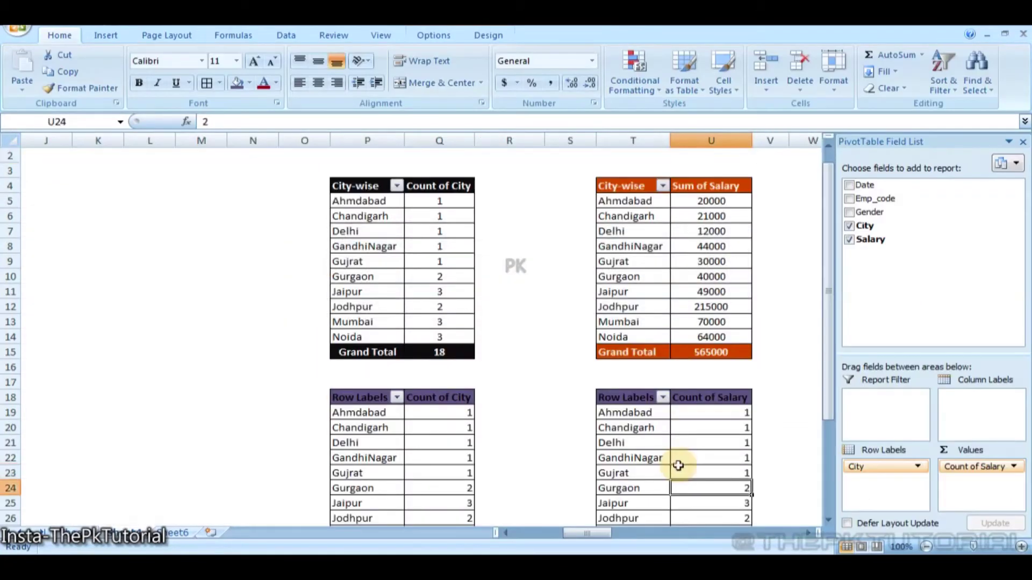
key(Down)
key(Down)
key(Down)
key(Down)
key(Down)
key(Down)
key(Right)
key(Right)
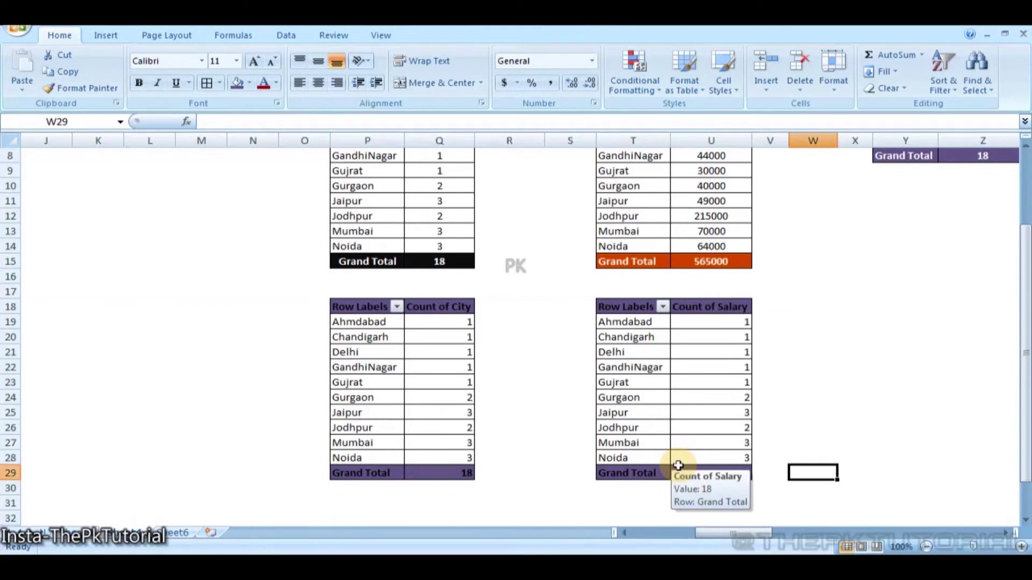
key(Up)
key(Up)
key(Up)
key(Up)
key(Up)
key(Up)
key(Up)
key(Up)
key(Up)
key(Up)
key(Left)
key(Left)
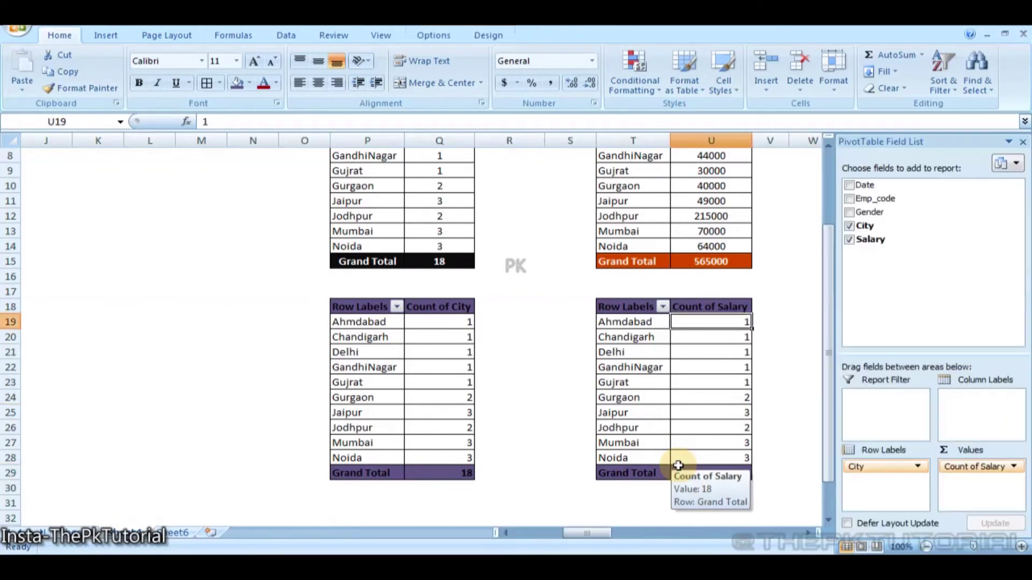
Set the Salary value field of the PivotTable below Report 2 to be summarized by Sum
click(1013, 467)
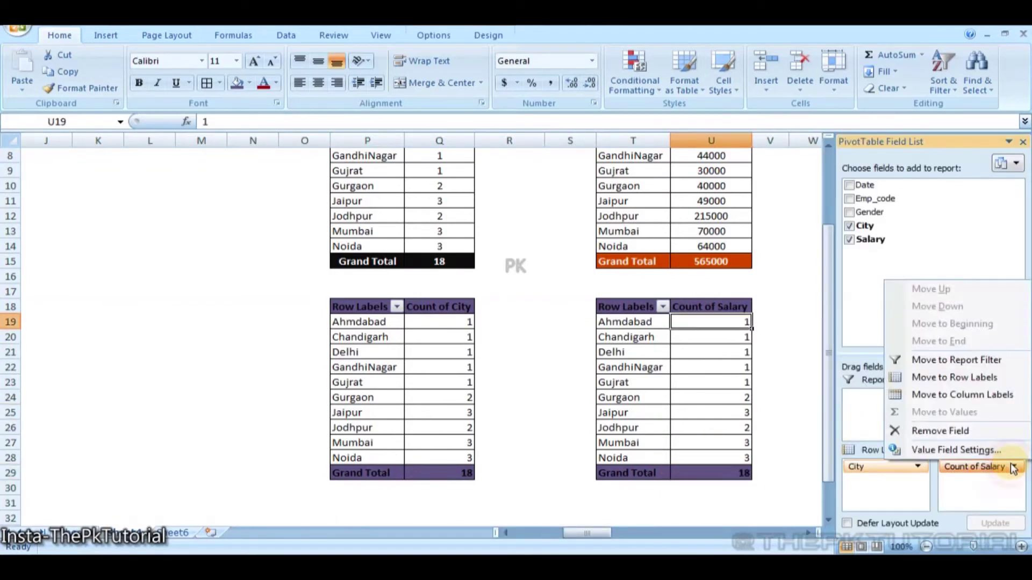
click(962, 451)
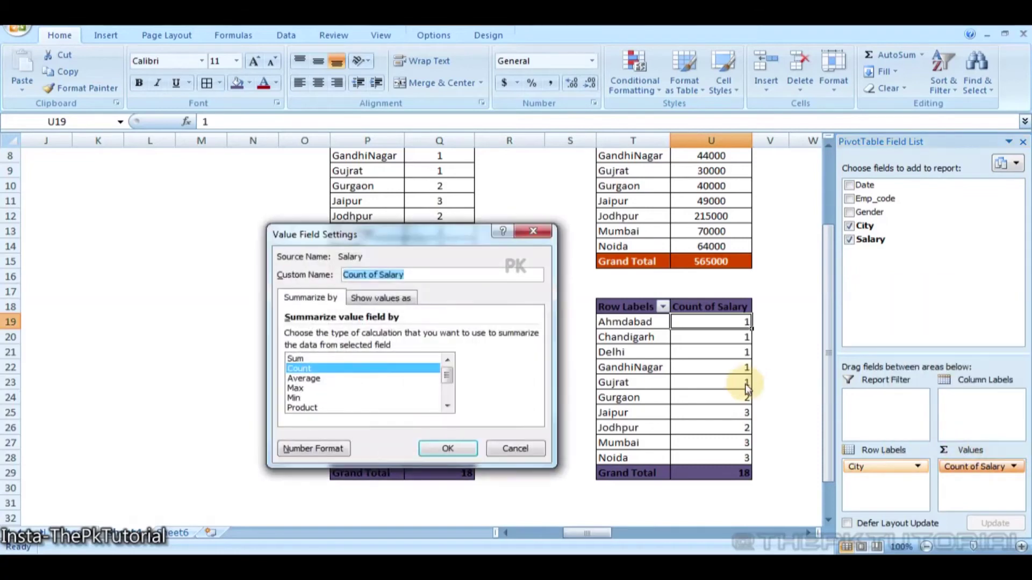
click(321, 359)
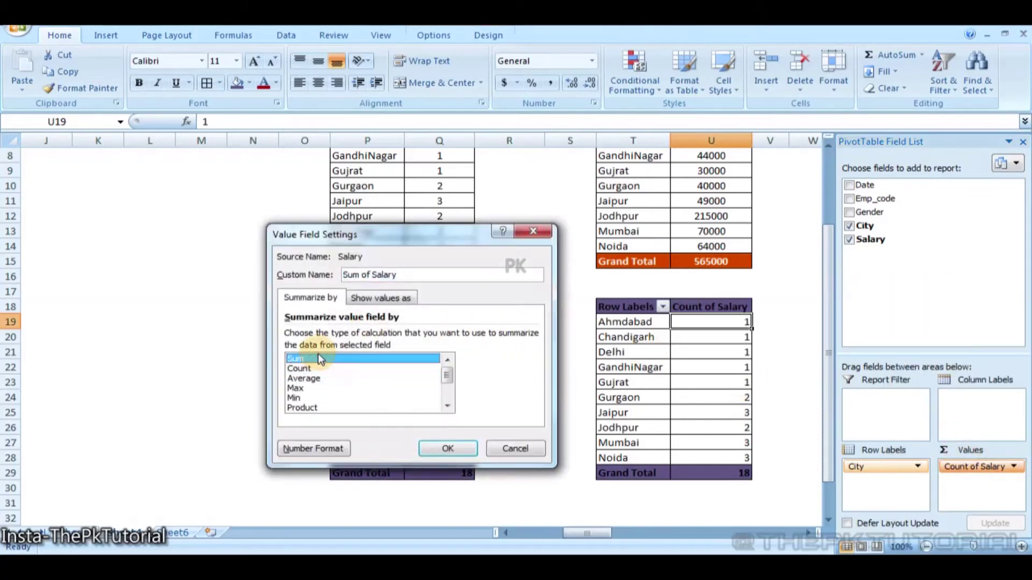
click(311, 388)
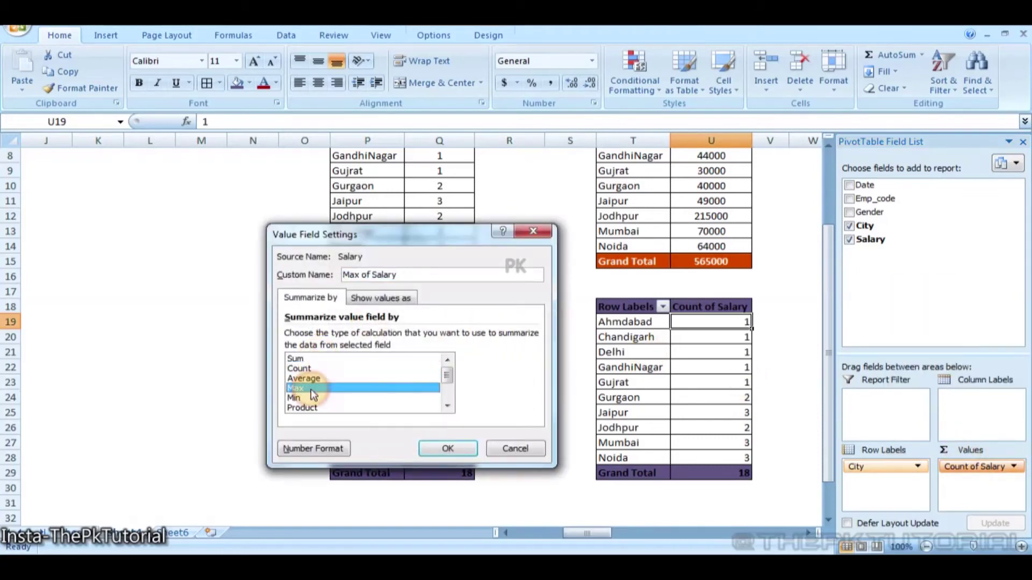
click(311, 378)
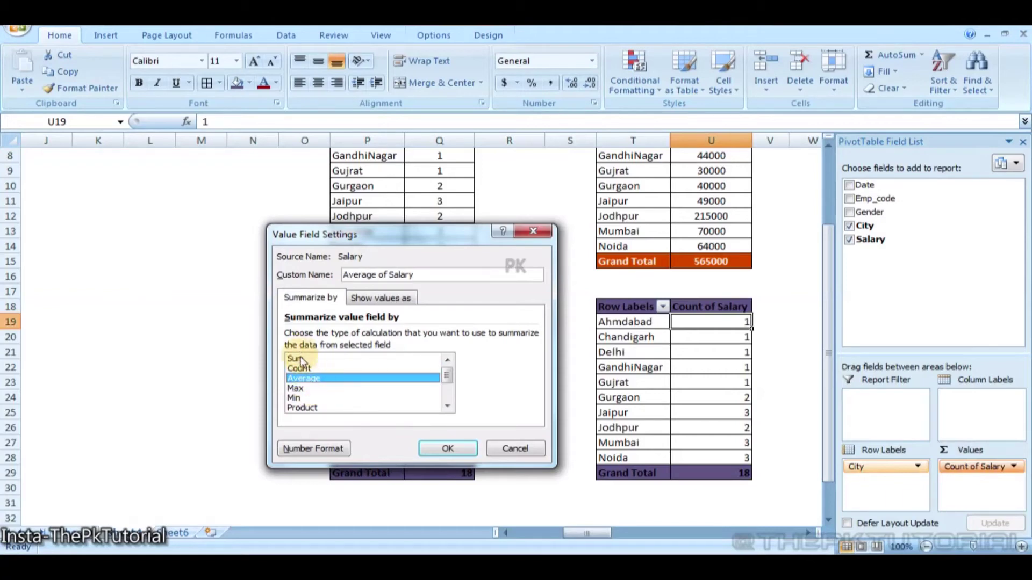
click(301, 358)
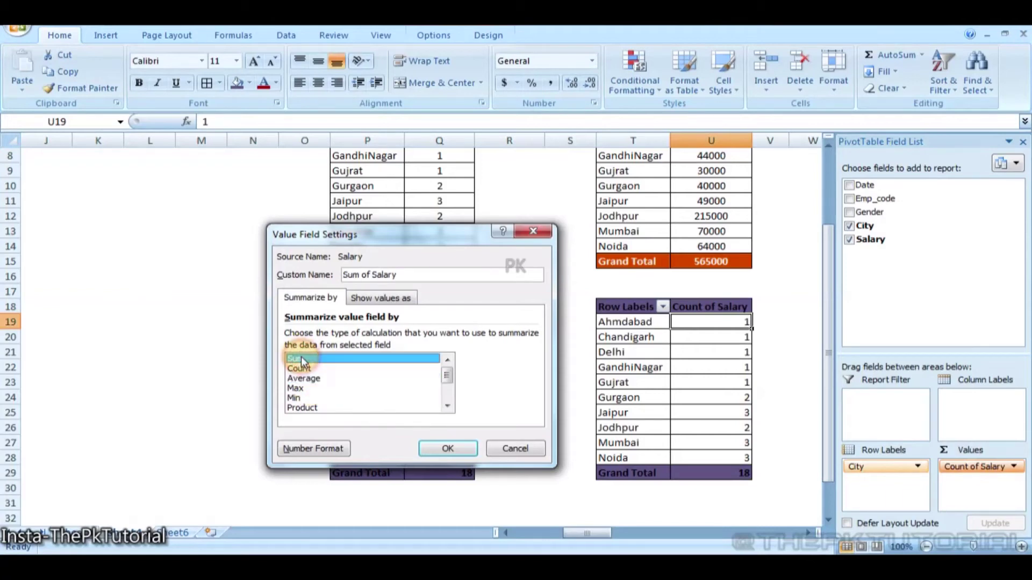
click(461, 450)
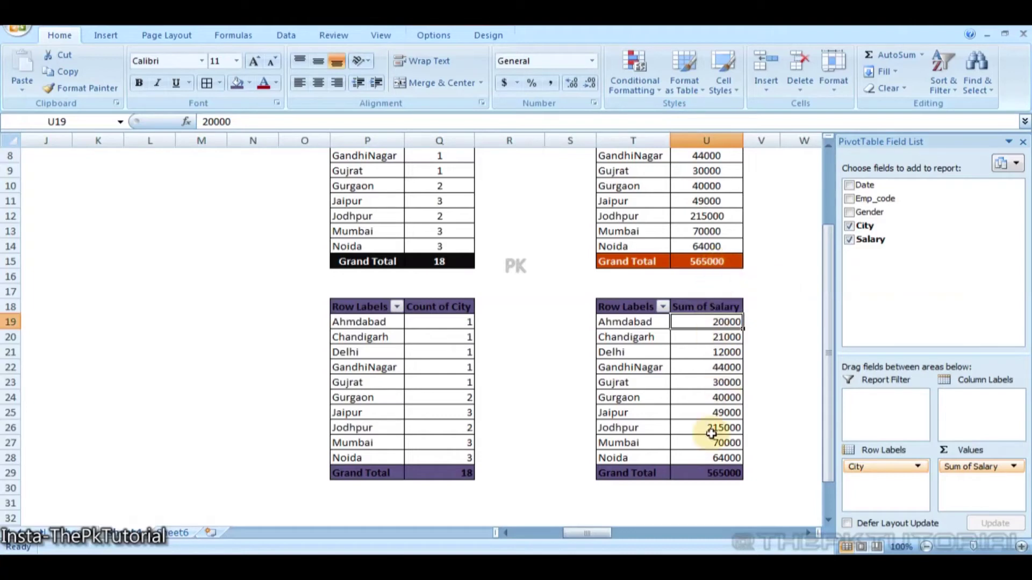
Check the fields used in Report 3, copy the PivotTable below Report 2, and paste it at Y18
click(785, 427)
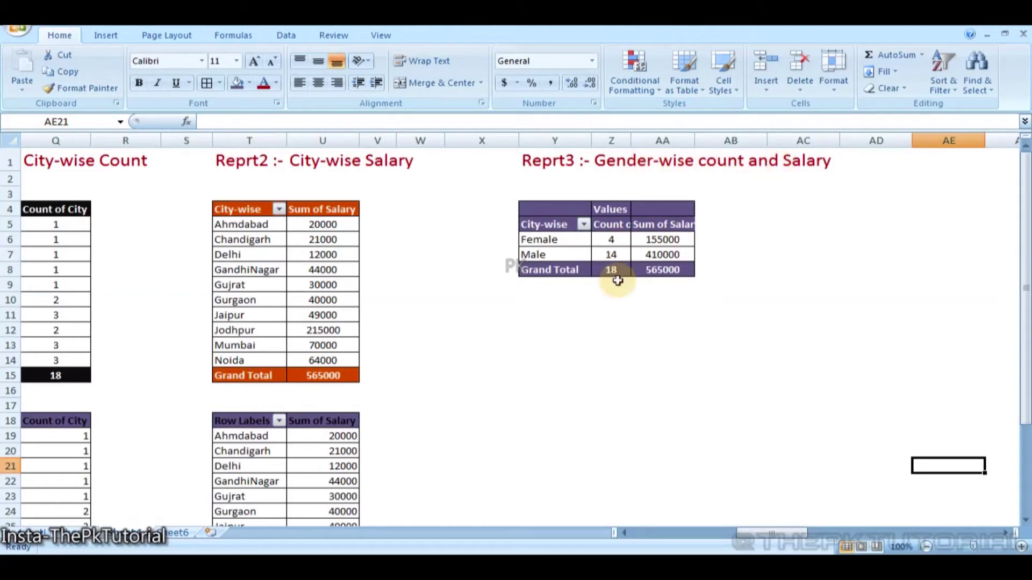
click(615, 240)
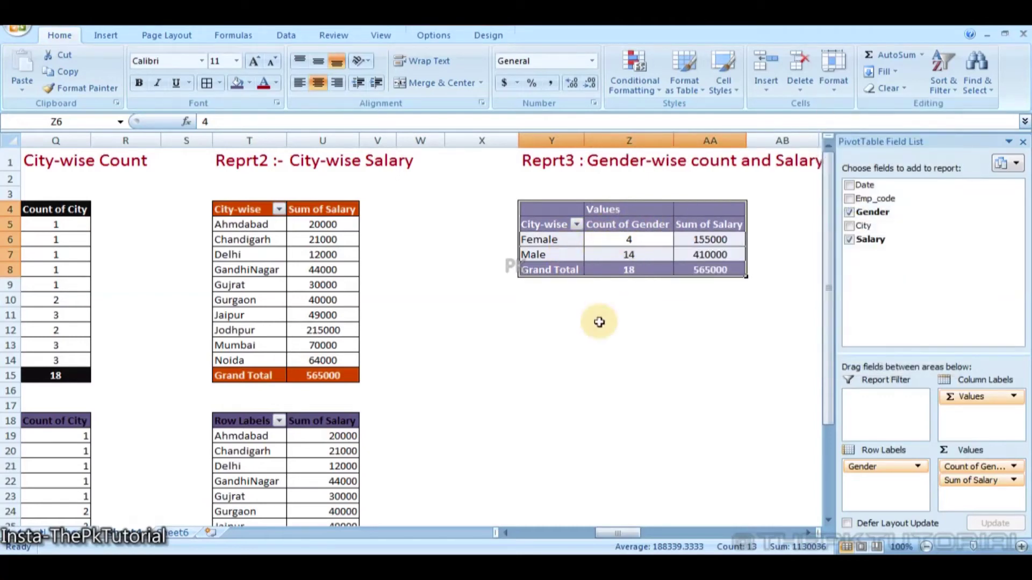
click(302, 467)
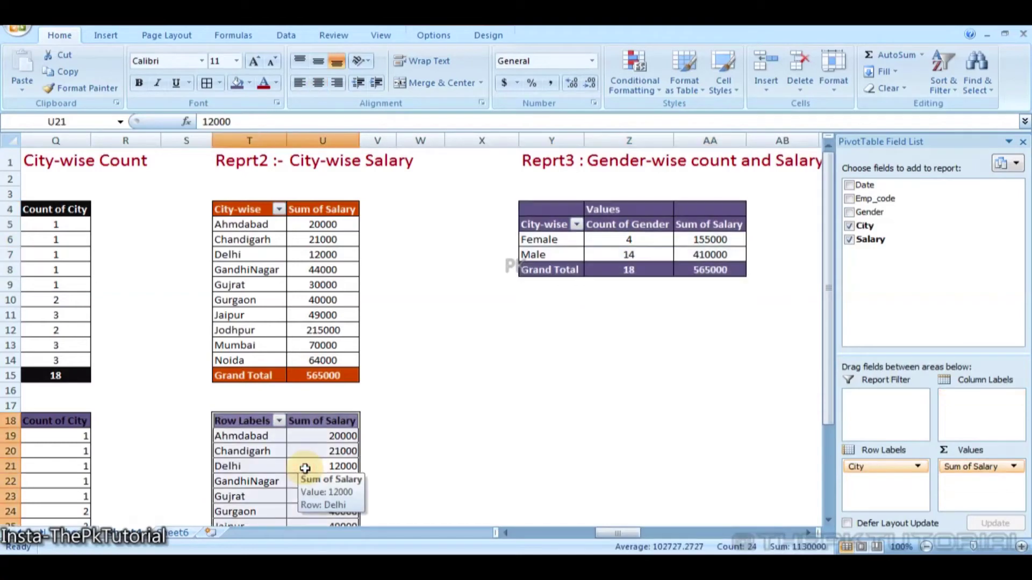
key(ctrl+c)
key(Right)
key(Right)
key(Right)
key(Up)
key(Right)
key(Up)
key(Up)
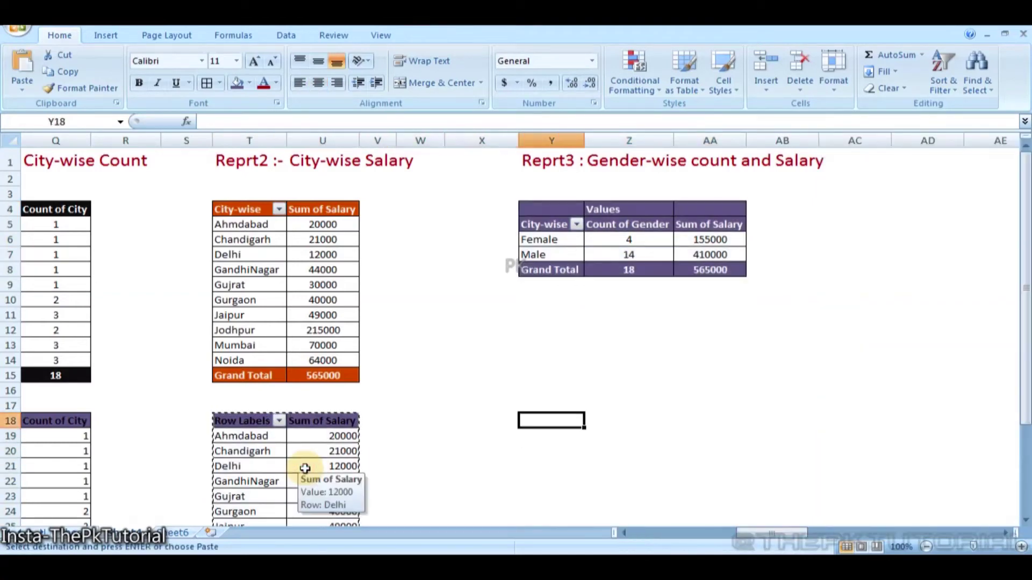
key(ctrl+v)
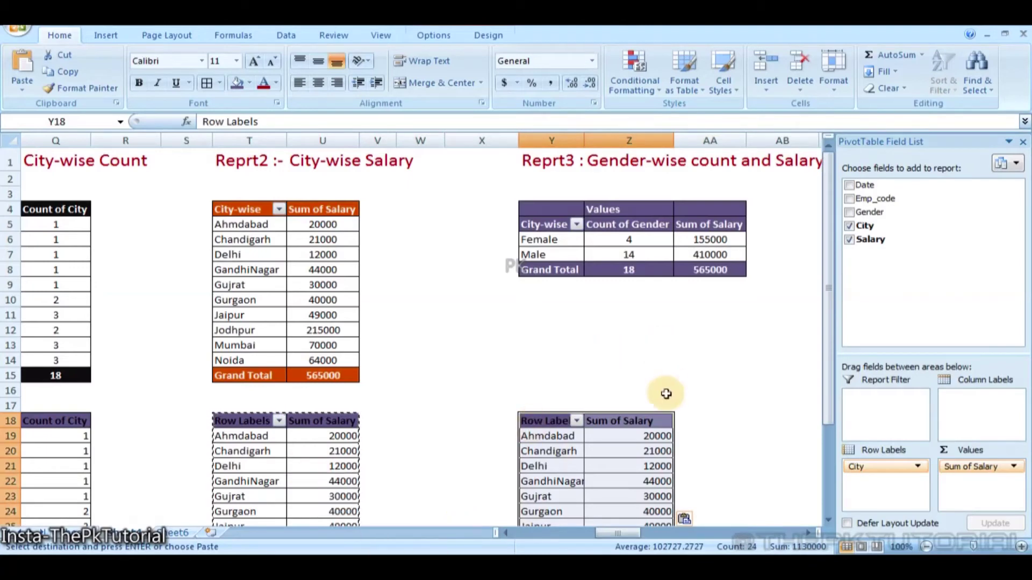
Replace City with Gender as the row field of the PivotTable at Y18 and add Gender to its values above Sum of Salary
mouse_move(873, 464)
mouse_down()
mouse_move(856, 272)
mouse_move(865, 199)
mouse_move(889, 349)
mouse_move(884, 466)
mouse_up()
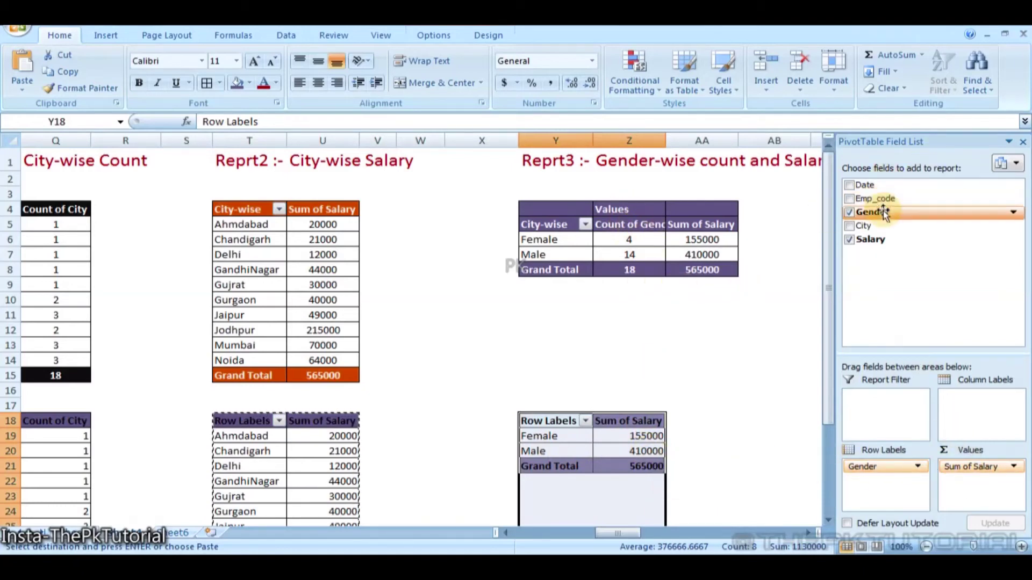
drag(884, 212, 953, 394)
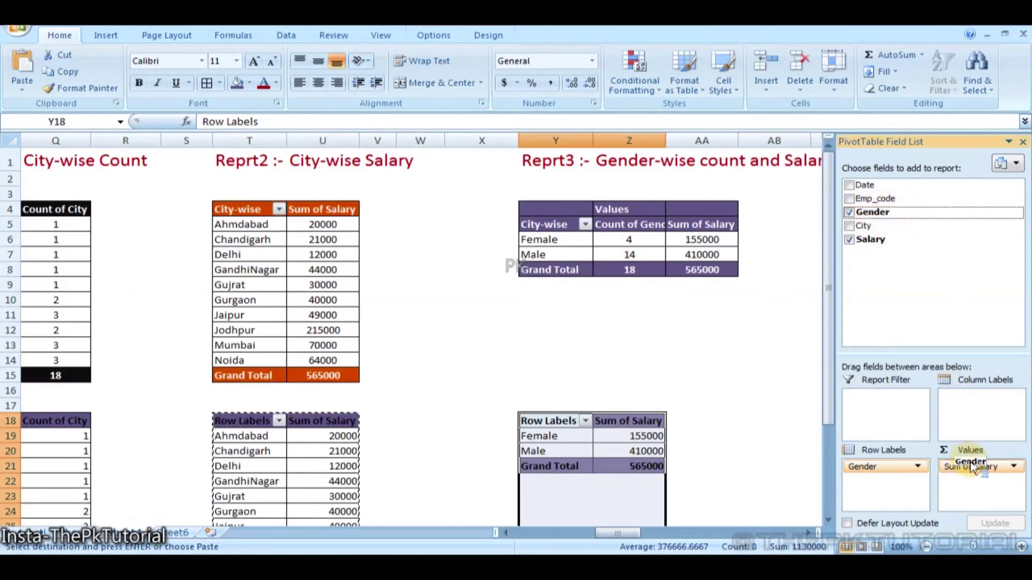
drag(971, 467, 972, 466)
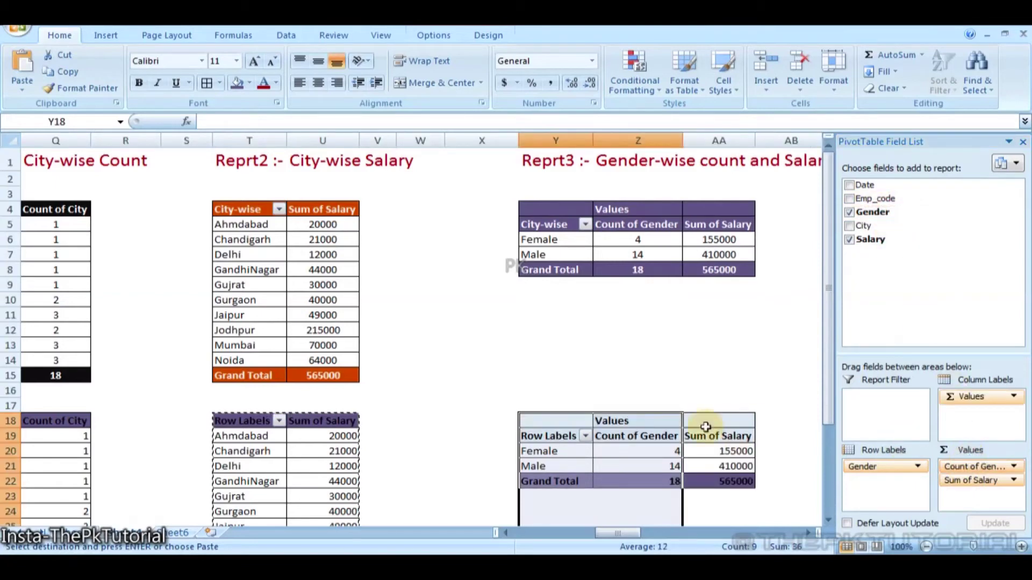
click(654, 376)
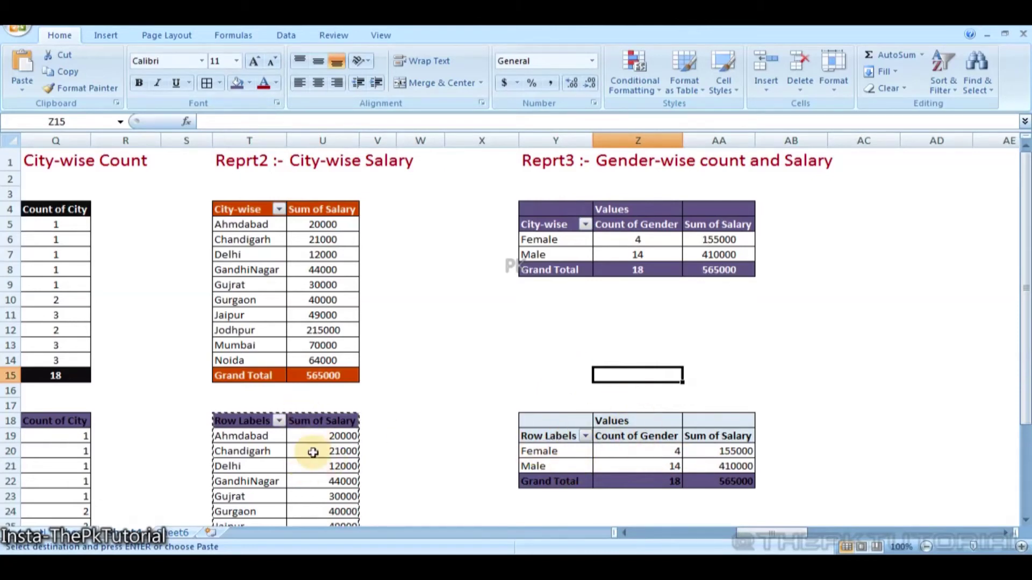
Examine Report 4, the Citywise - Gender wise Count report, with its row and column layout
click(917, 390)
key(Right)
key(Right)
key(Right)
key(Right)
key(Right)
key(Right)
key(Right)
key(Right)
key(Right)
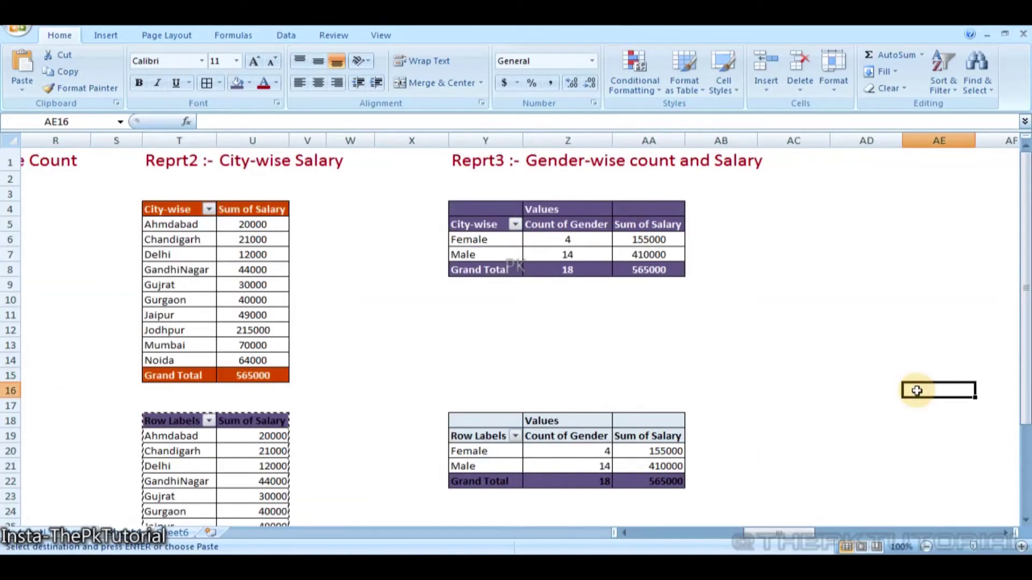
key(Right)
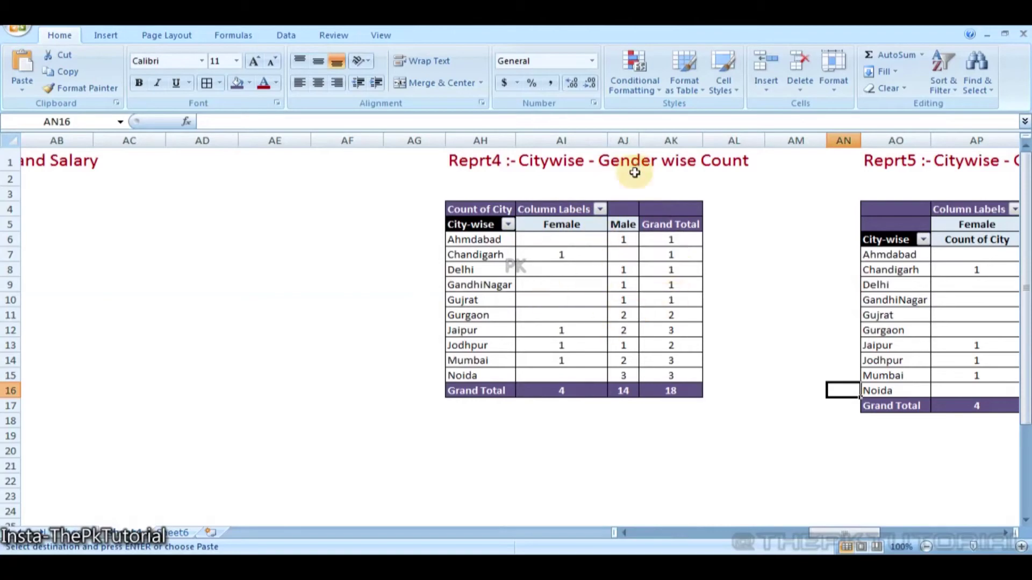
click(401, 385)
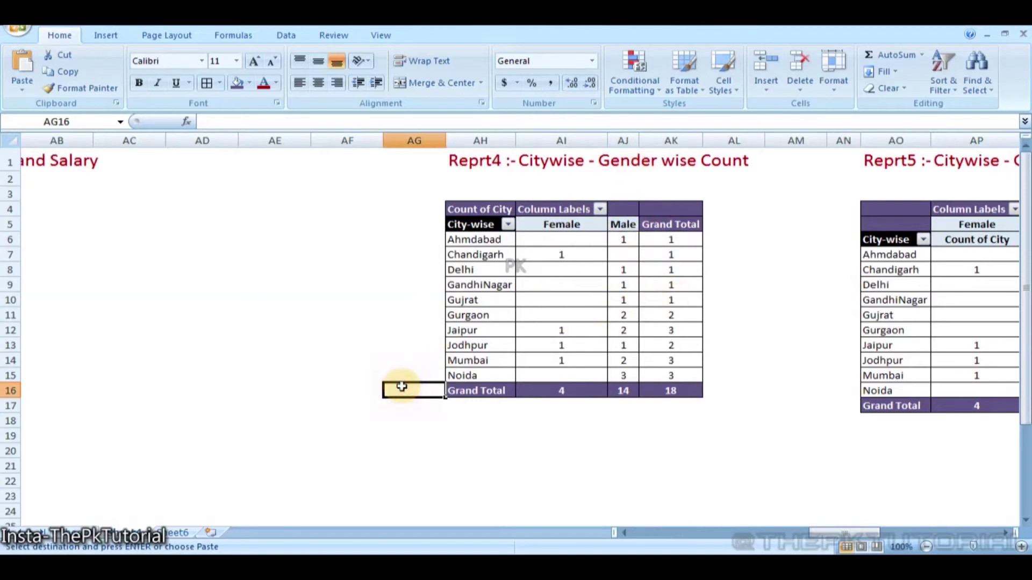
key(Left)
key(Left)
key(Left)
key(Left)
key(Left)
key(Left)
key(Left)
key(Left)
key(Left)
key(Left)
key(Right)
key(Right)
key(Down)
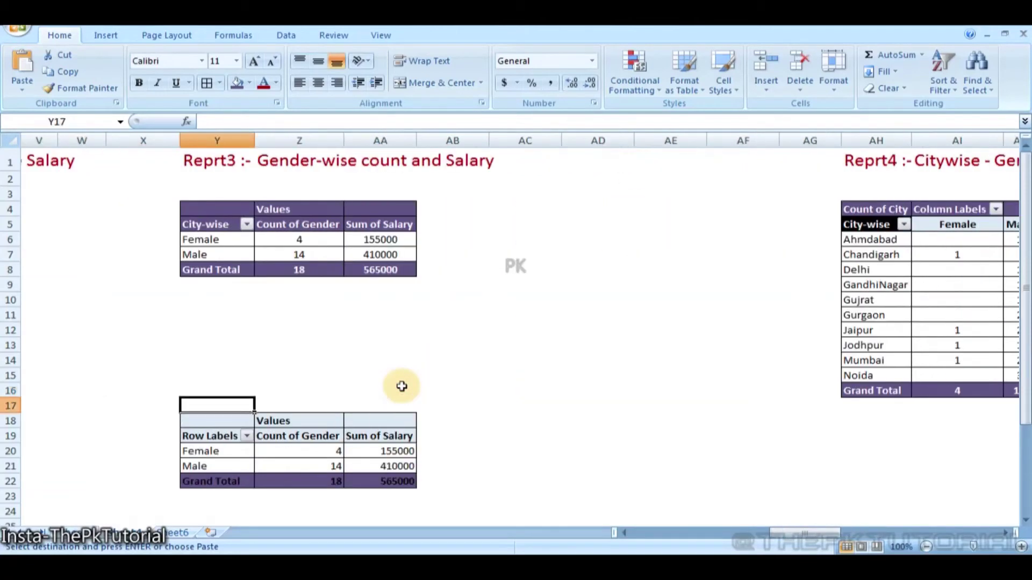
key(Down)
key(shift+Right)
key(shift+Right)
key(shift+Right)
key(shift+Left)
key(shift+Down)
key(shift+Down)
key(shift+Down)
key(shift+Down)
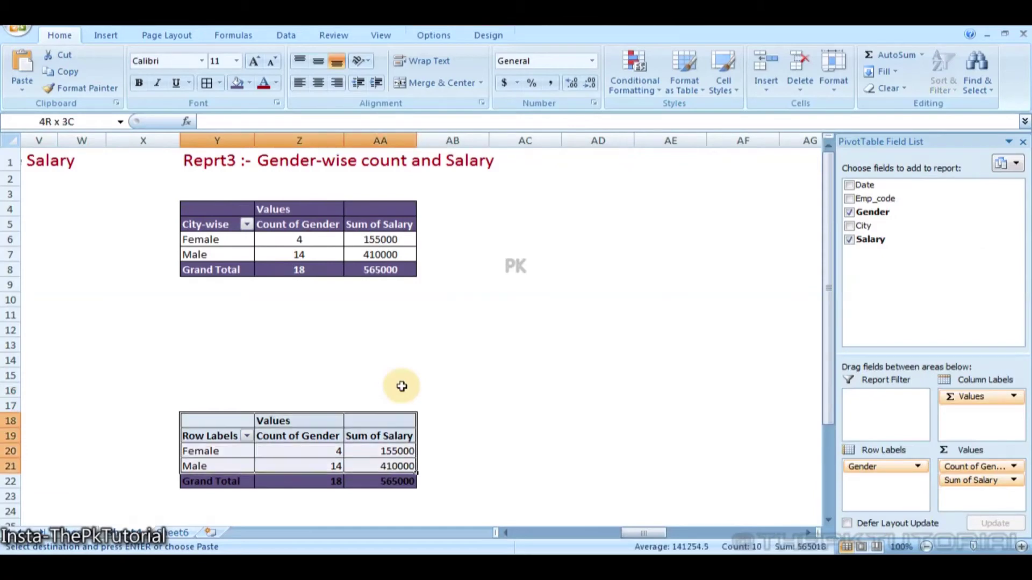
key(Down)
key(Down)
key(Down)
key(Down)
key(Down)
key(Down)
key(Down)
key(Down)
key(Down)
key(Down)
key(Down)
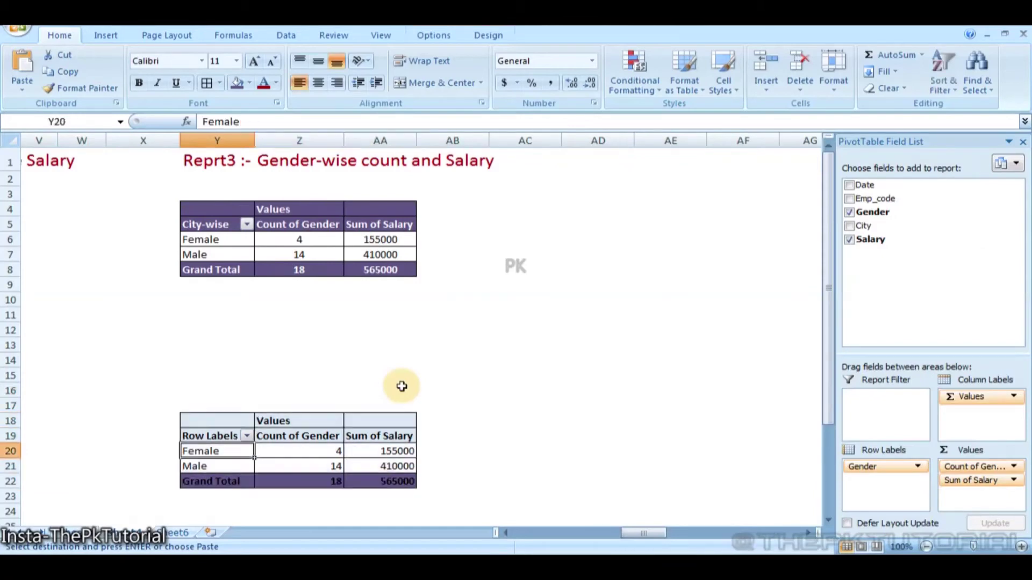
key(Up)
key(Up)
key(Up)
key(Up)
key(Up)
key(Up)
key(Up)
key(Up)
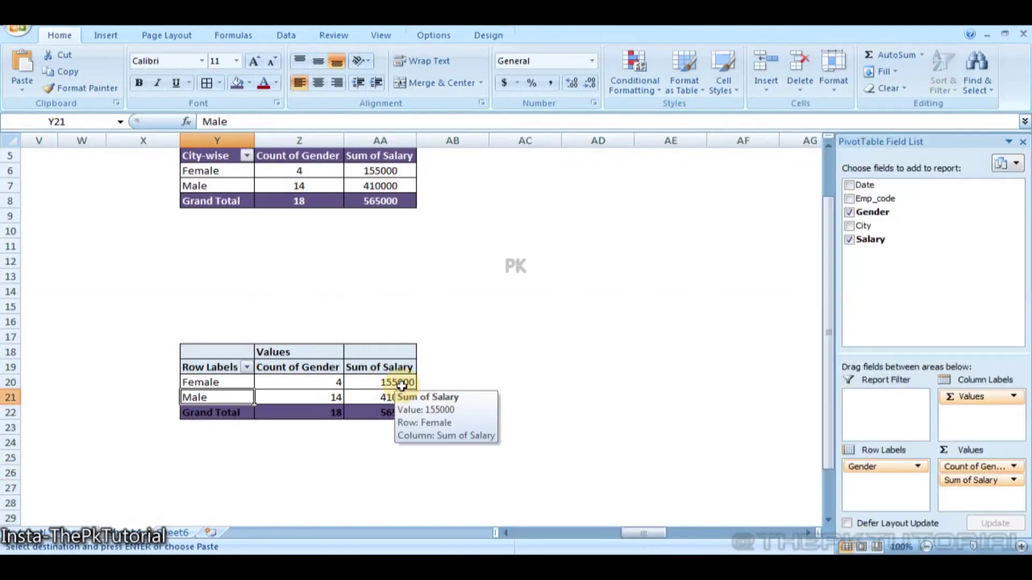
Try copying only Y19:AA22 of the PivotTable below Report 3 to AD19, and undo the paste
key(Up)
key(Up)
key(shift+Right)
key(shift+Right)
key(shift+Down)
key(shift+Down)
key(shift+Down)
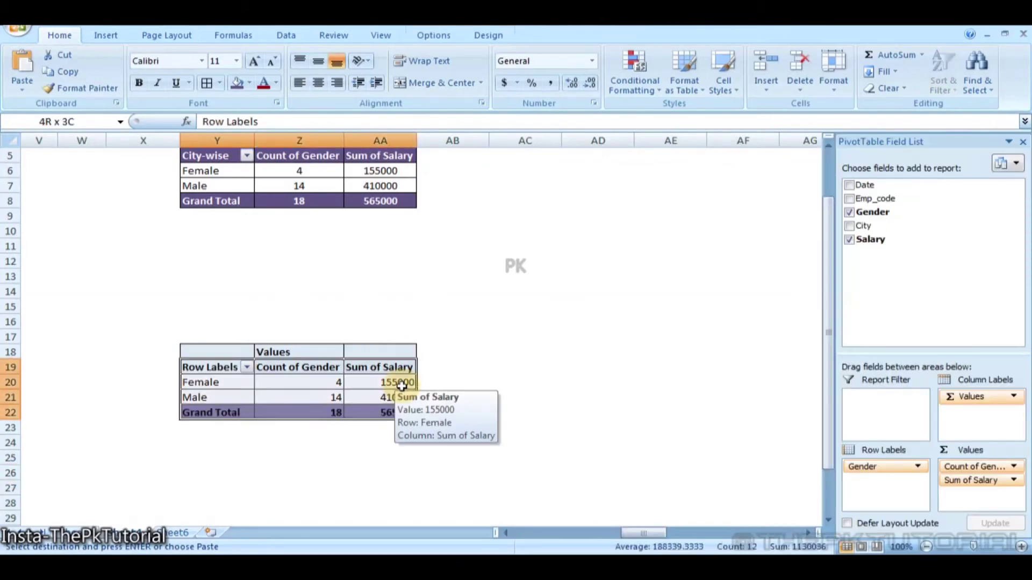
key(Right)
key(Right)
key(Right)
key(Right)
key(Right)
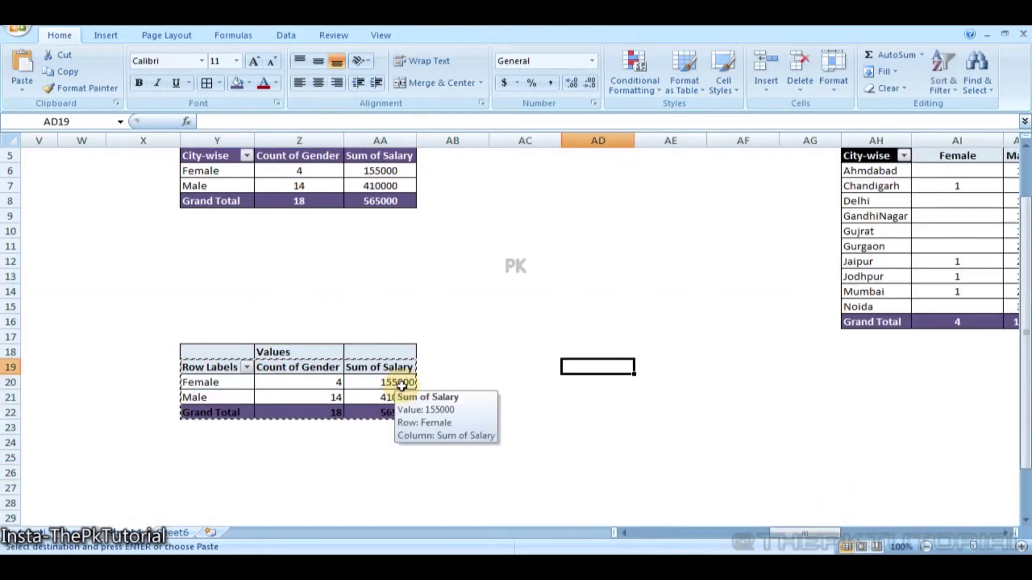
key(ctrl+v)
key(Down)
key(Down)
key(Up)
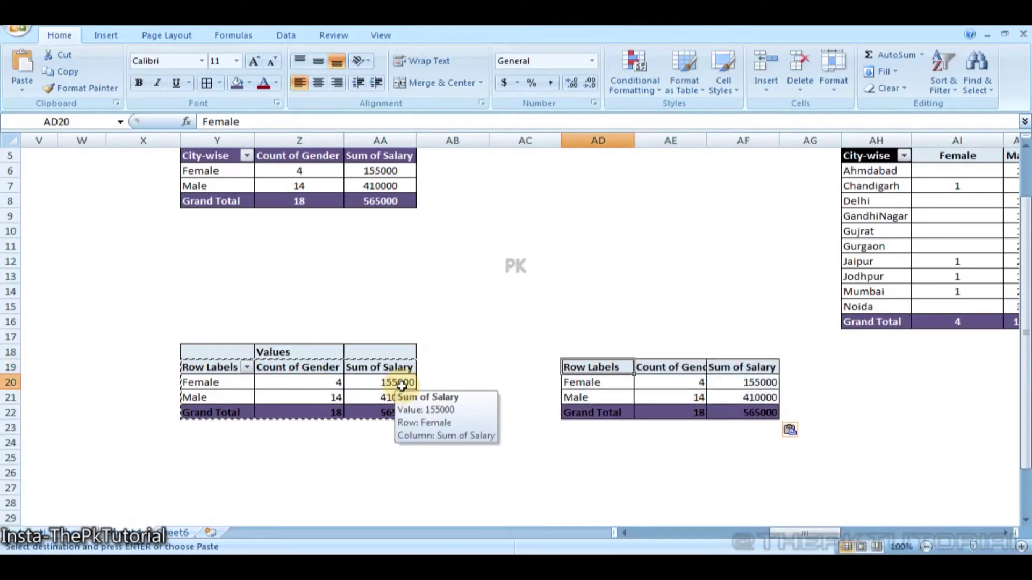
key(Up)
key(Right)
key(Right)
key(Left)
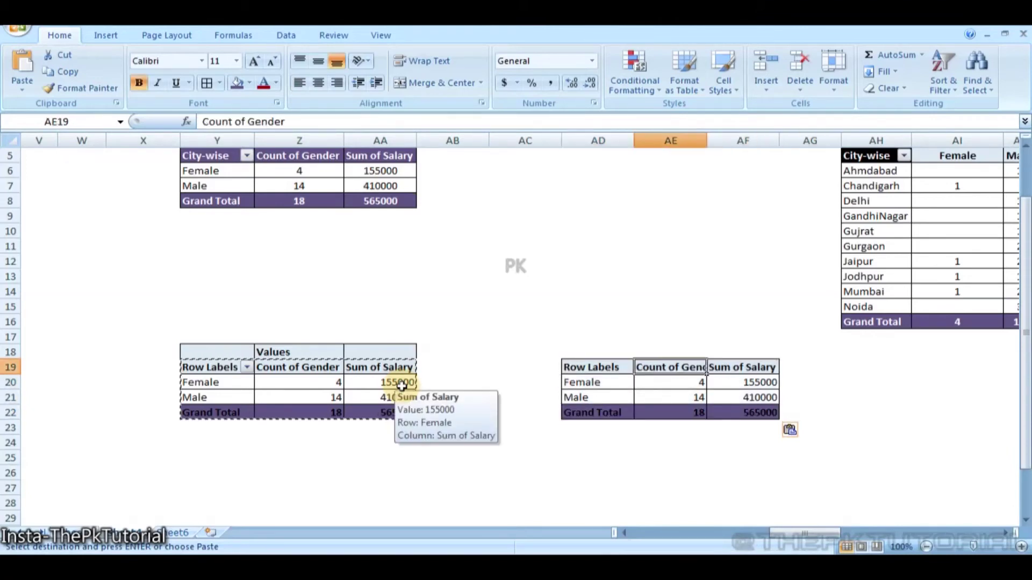
key(Left)
key(Left)
key(Right)
key(Right)
key(Left)
key(Left)
key(Right)
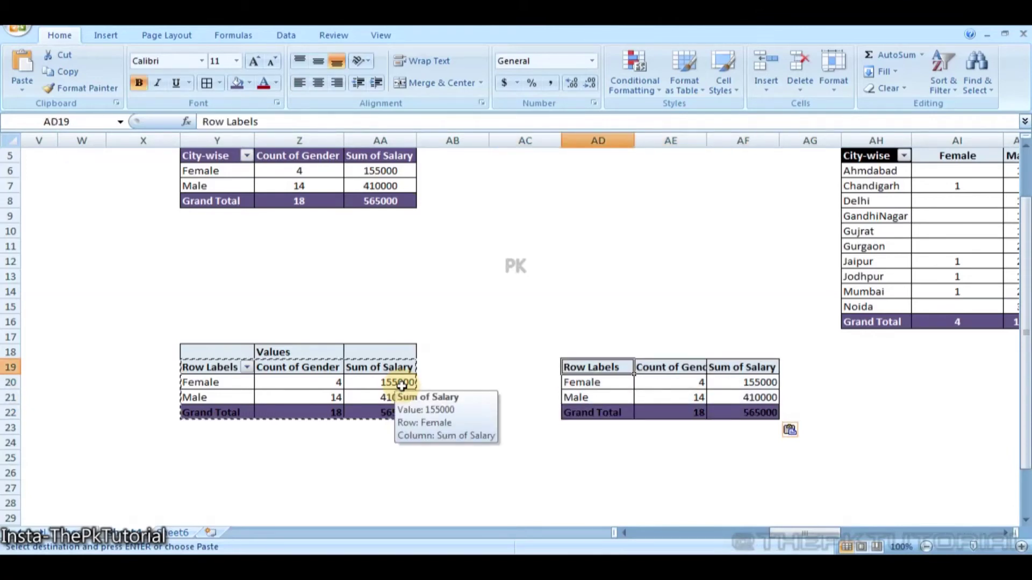
key(ctrl+z)
Copy the whole PivotTable in Y18:AA22 below Report 3 and paste it at AH20 below Report 4
key(Left)
key(Left)
key(Left)
key(Left)
key(Left)
key(Left)
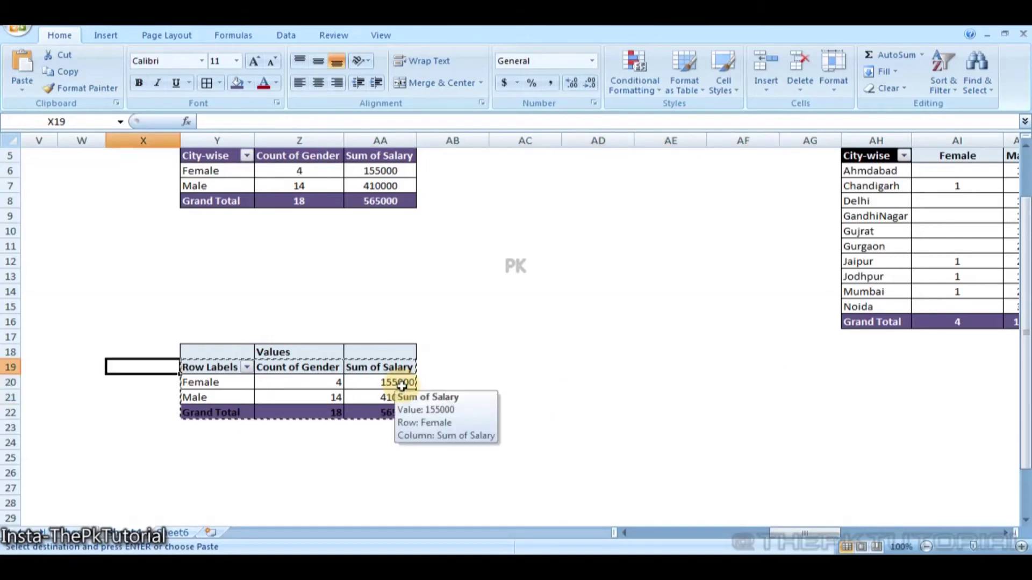
key(Right)
key(Up)
key(shift+Right)
key(shift+Right)
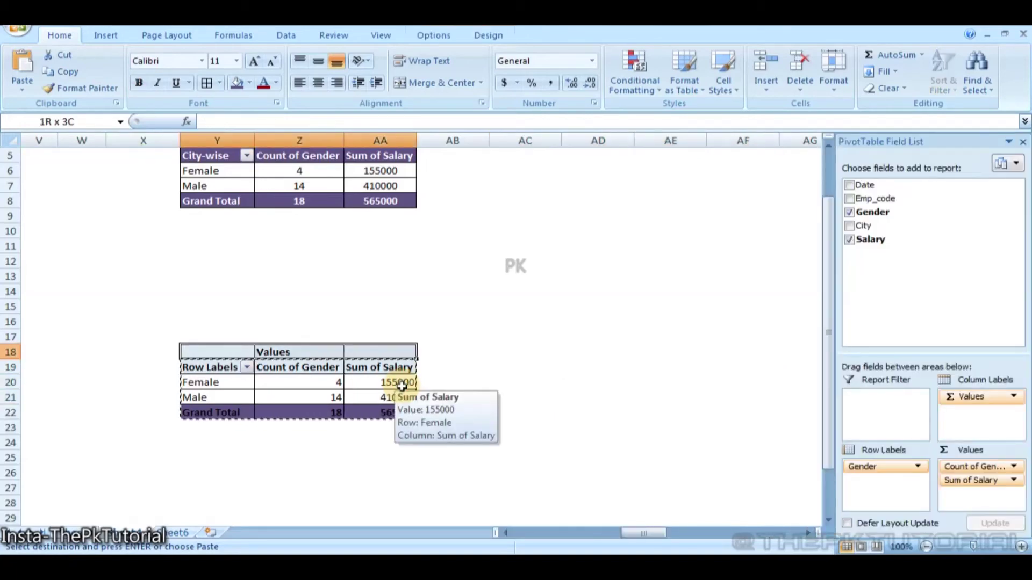
key(shift+Down)
key(shift+Down)
key(shift+Down)
key(shift+Down)
key(Right)
key(Right)
key(Right)
key(Right)
key(Right)
key(Right)
key(Right)
key(Right)
key(Right)
key(Right)
key(Right)
key(Right)
key(Right)
key(Right)
key(Right)
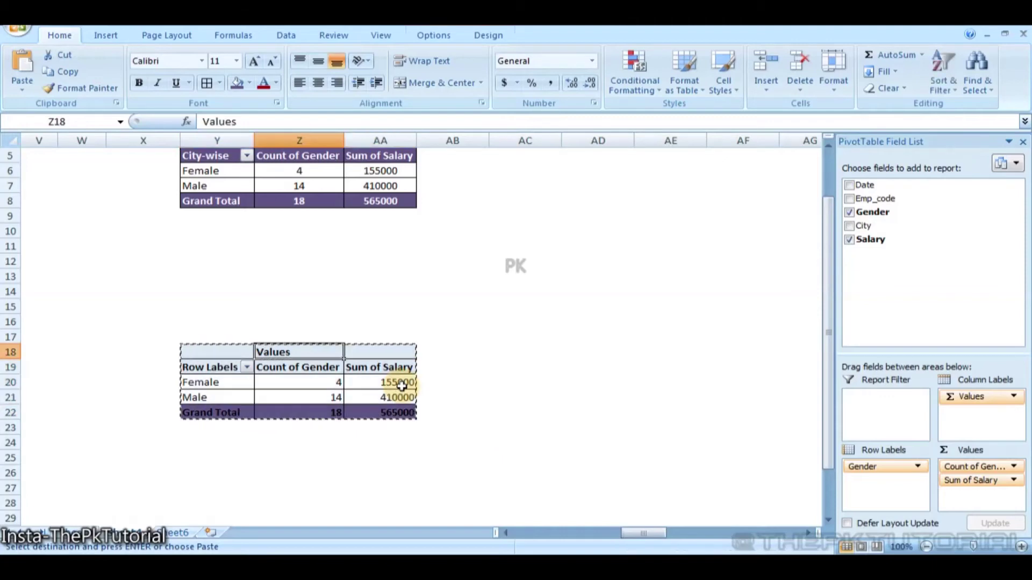
key(Left)
key(Left)
key(Left)
key(Left)
key(Left)
key(Left)
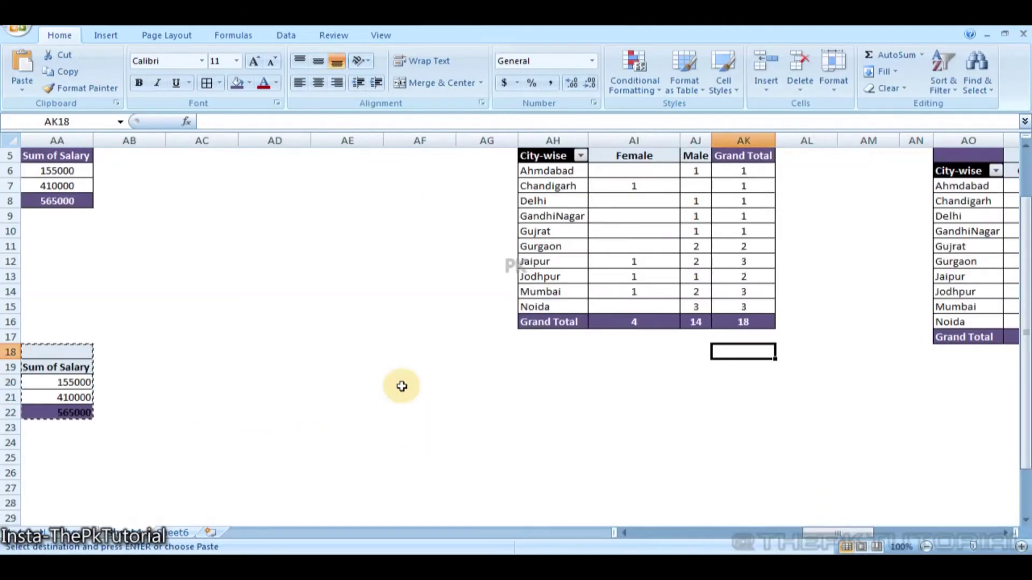
key(Down)
key(Down)
key(ctrl+v)
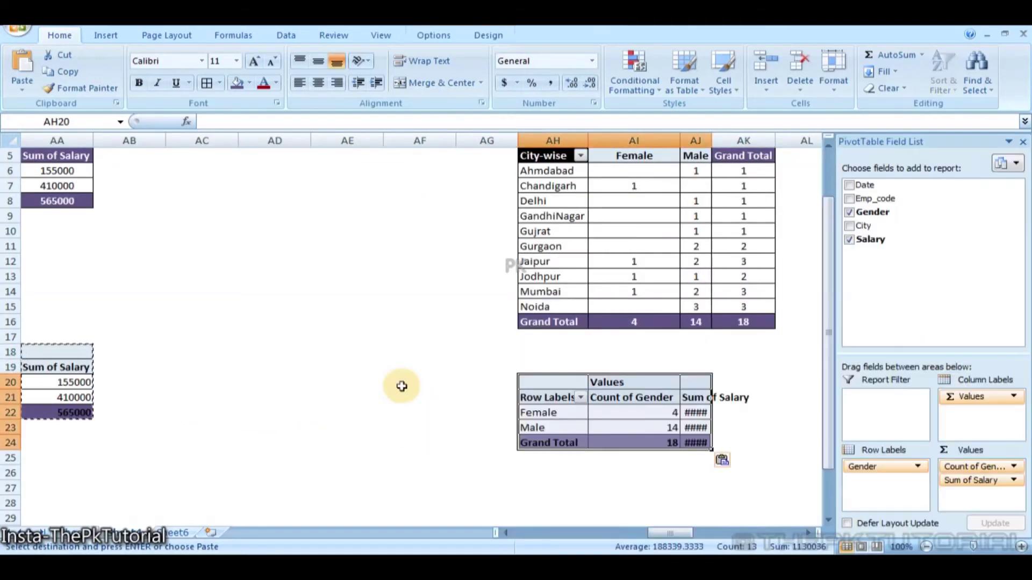
Set City as the row field and Gender as a column field of the PivotTable at AH20
key(Down)
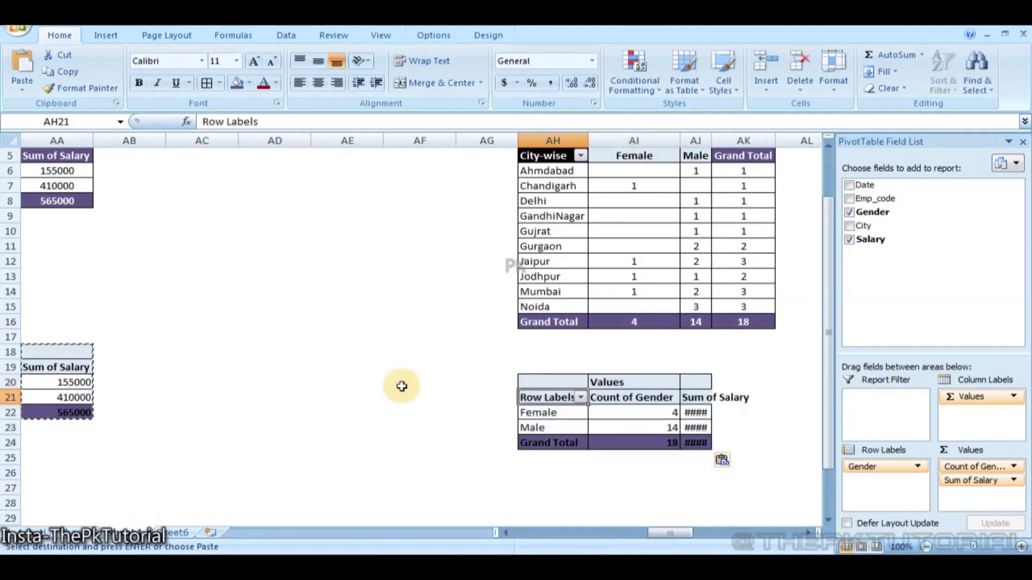
key(Down)
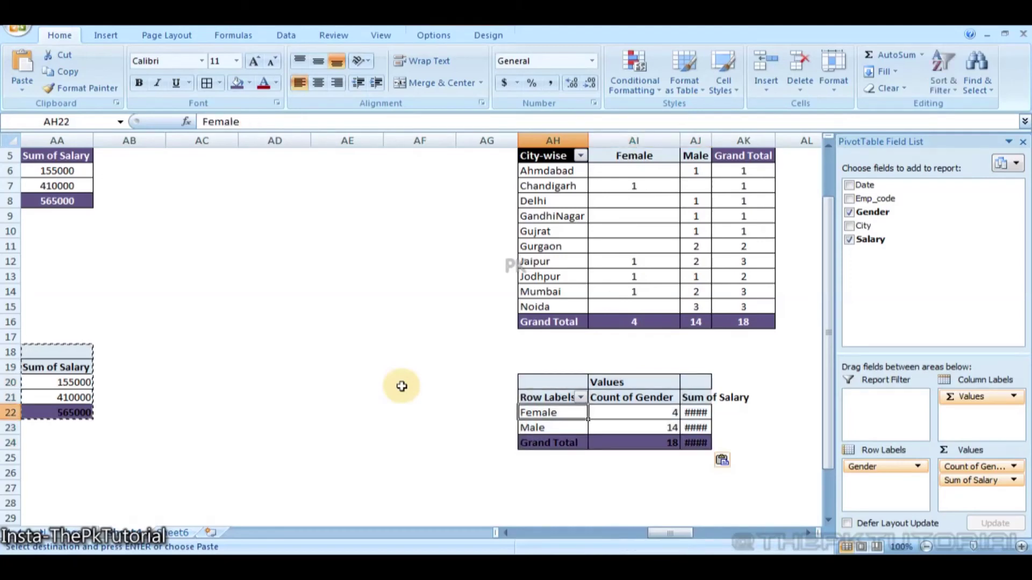
key(Right)
key(Left)
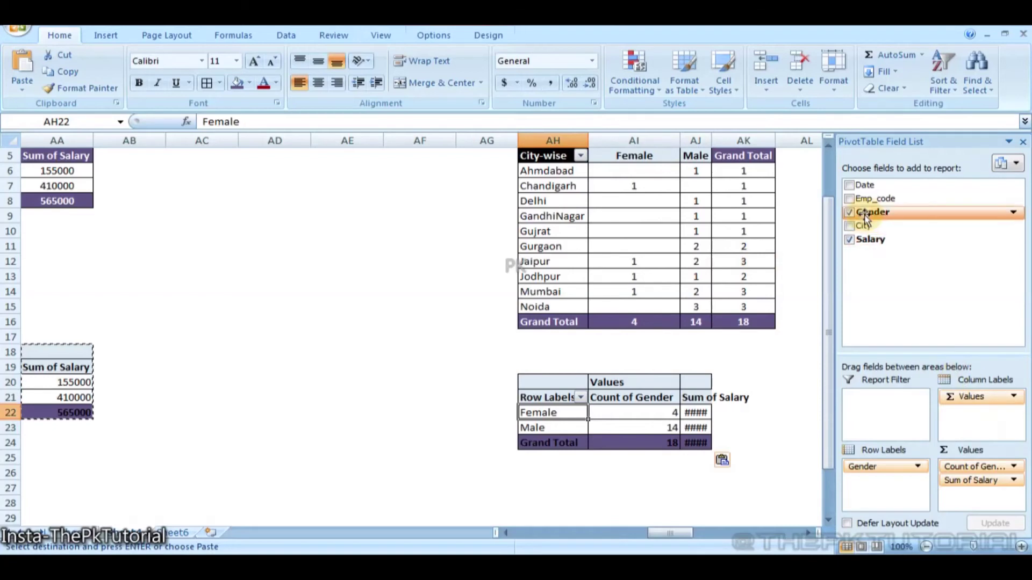
drag(867, 226, 979, 427)
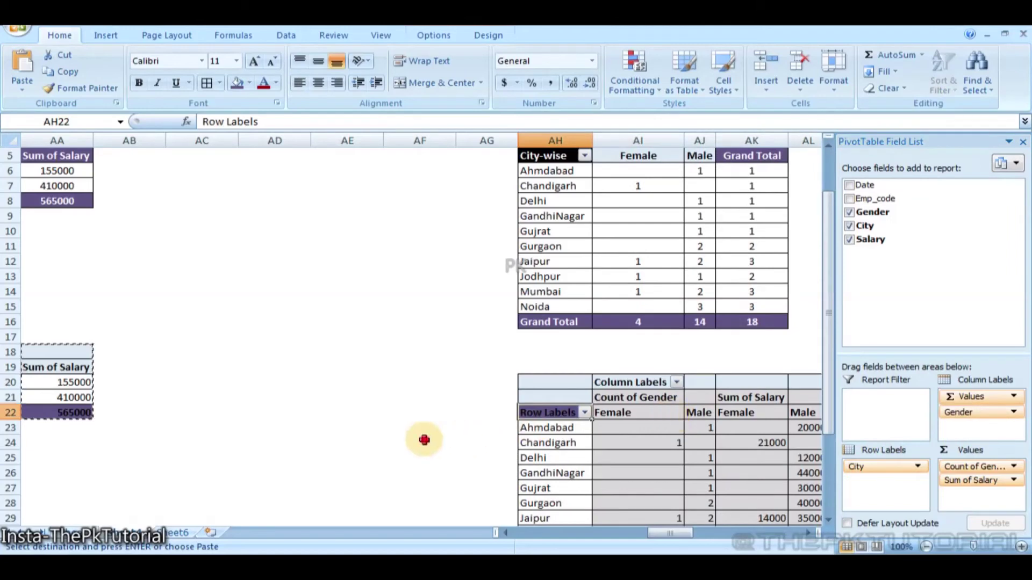
Check the columns of the PivotTable at AH20 and remove Sum of Salary from its values, keeping Count of Gender
click(424, 438)
key(Right)
key(Right)
key(Right)
key(Right)
key(Right)
key(Right)
key(Right)
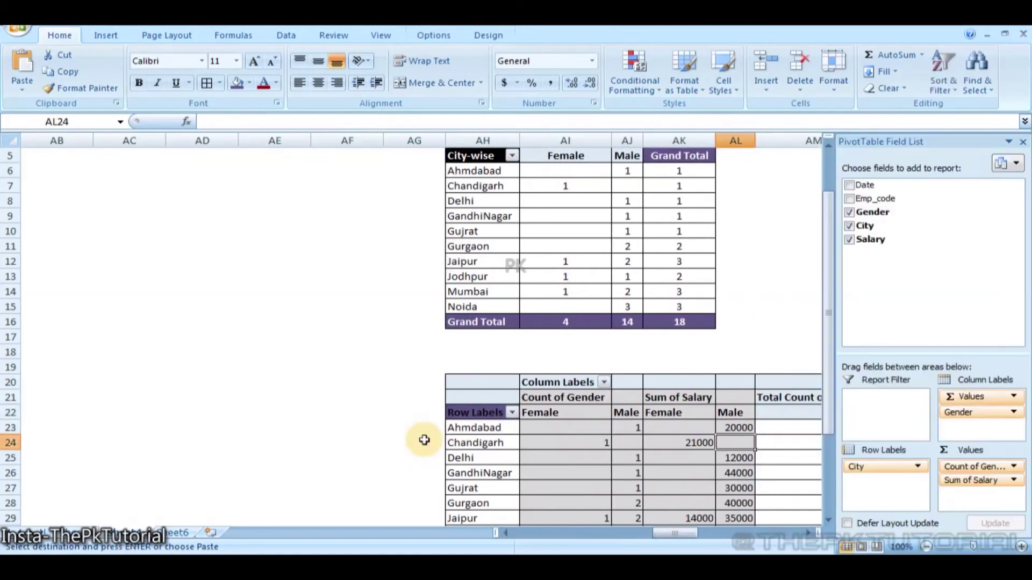
key(Right)
key(Left)
key(Left)
key(Left)
key(Left)
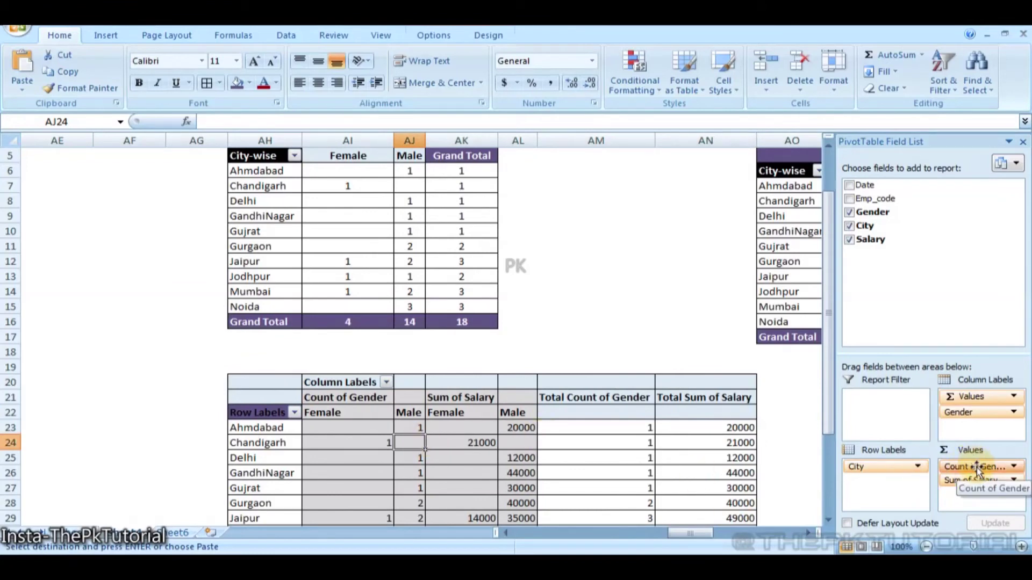
drag(980, 477, 893, 223)
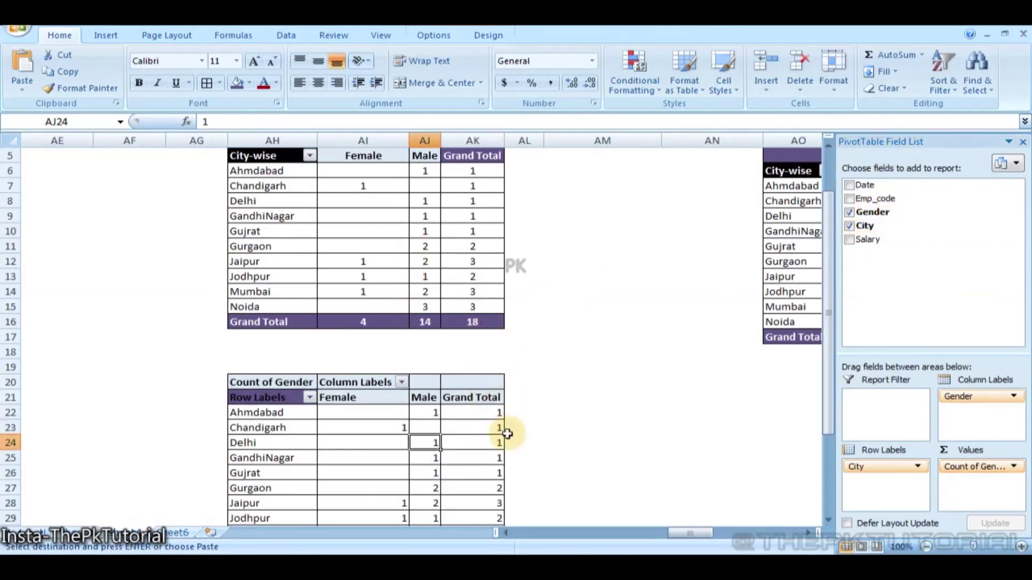
Review the rebuilt PivotTable at AH20 down to its Grand Total row and compare it with Report 4
key(Down)
key(Down)
key(Down)
key(Down)
key(Down)
key(Down)
key(Down)
key(Down)
key(Down)
key(Down)
key(Down)
key(Up)
key(Up)
key(Up)
key(Up)
key(Up)
key(Up)
key(Up)
key(Up)
key(Up)
key(Up)
key(Up)
key(Up)
key(Up)
key(Up)
key(Up)
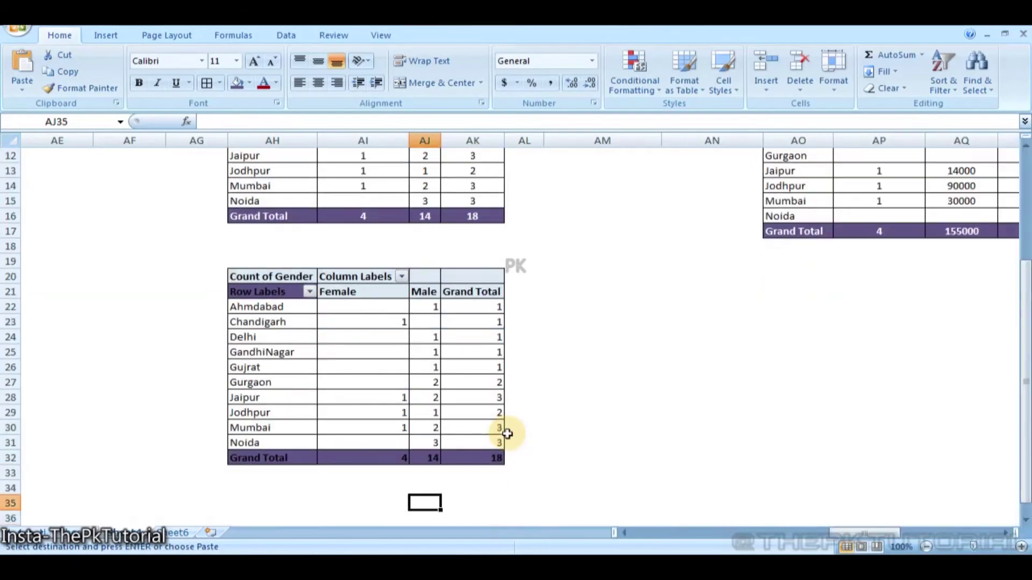
Examine Report 5, the city-wise and gender-wise count and salary report, including its headers and the empty area below it
key(Up)
key(Up)
key(Up)
key(Up)
key(Up)
key(Up)
key(Up)
key(Up)
key(Up)
key(Up)
key(Up)
key(Up)
key(Up)
key(Up)
key(Up)
key(Up)
key(Up)
key(Up)
key(Up)
key(Up)
key(Right)
key(Right)
key(Right)
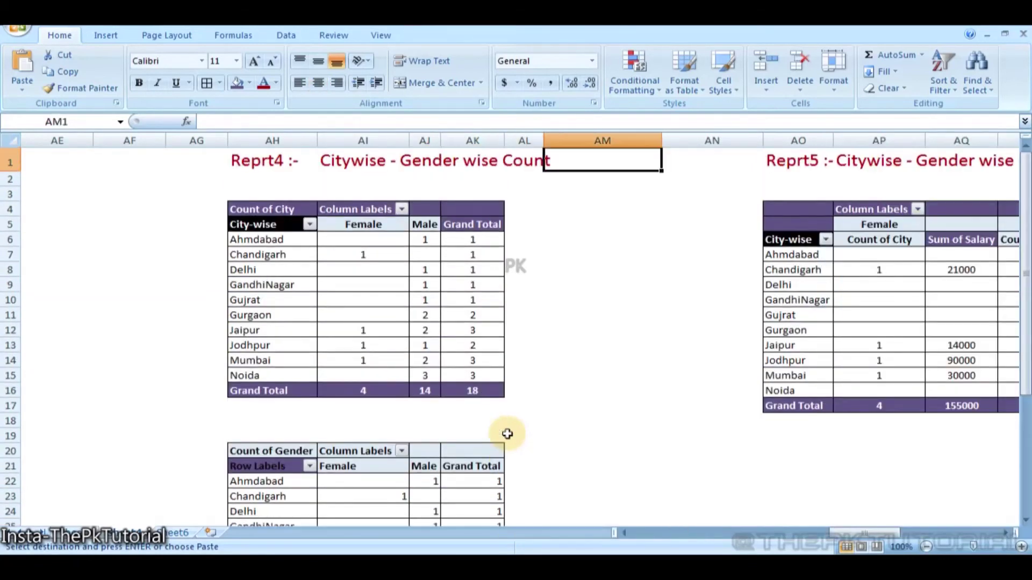
key(Right)
key(Right)
key(Right)
key(Right)
key(Right)
key(Right)
key(Right)
key(Right)
key(Right)
key(Left)
key(Left)
key(Left)
key(Left)
key(Left)
key(Left)
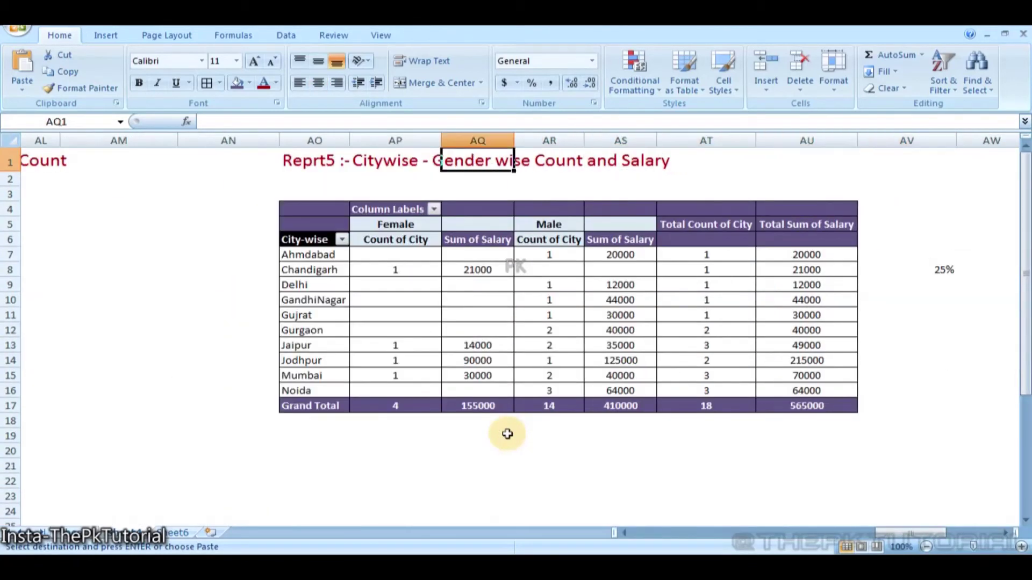
key(Right)
key(Right)
key(Down)
key(Down)
key(Down)
key(Down)
key(Down)
key(Down)
key(Down)
key(Down)
key(Down)
key(Down)
key(Down)
key(Down)
key(Down)
key(Down)
key(Down)
key(Down)
key(Down)
key(Down)
key(Down)
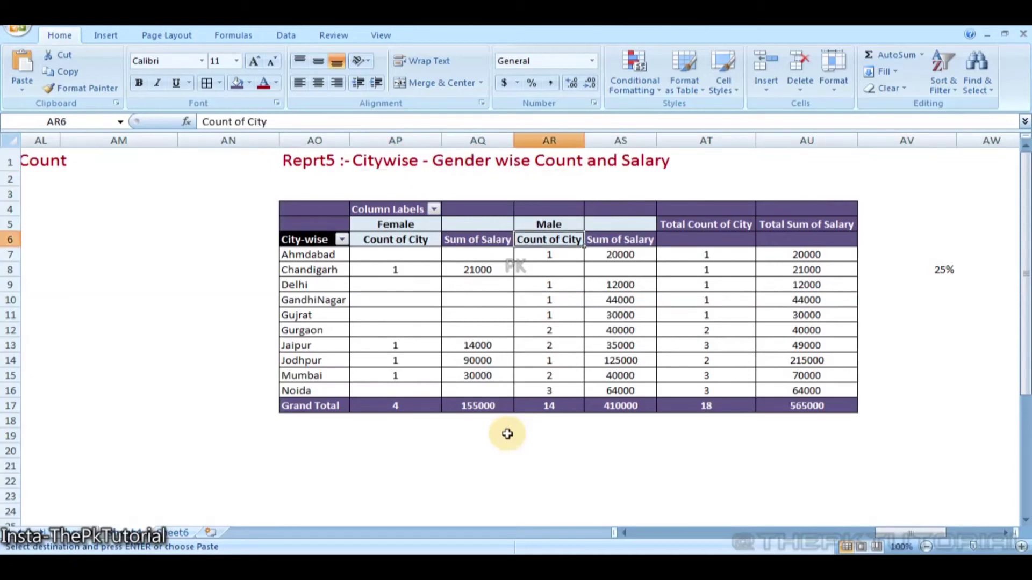
key(Down)
key(Down)
key(Down)
key(Down)
key(Down)
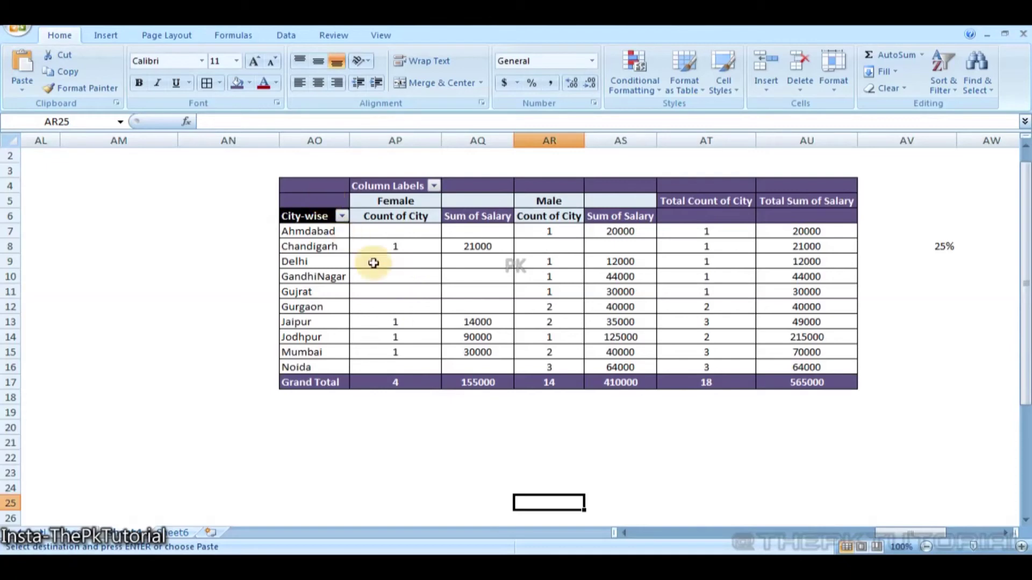
Try to copy the whole PivotTable at AH20 below Report 4 and paste it at AO21 below Report 5
key(Left)
key(Left)
key(Left)
key(Left)
key(Left)
key(Left)
key(Left)
key(Left)
key(Left)
key(Left)
key(Left)
key(Left)
key(Left)
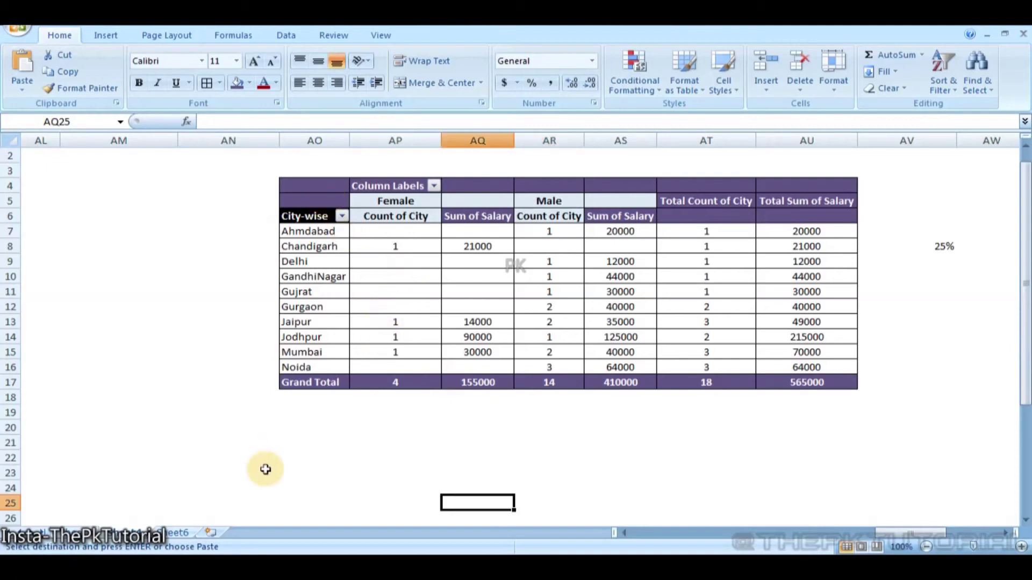
key(Right)
key(Right)
key(Right)
key(Right)
key(ctrl+a)
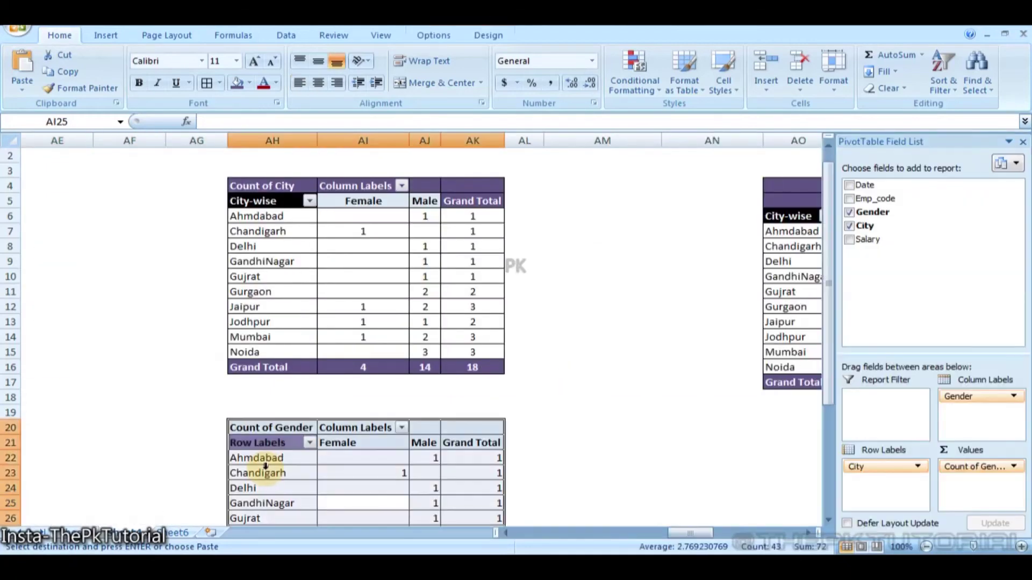
key(Right)
key(Right)
key(Right)
key(Right)
key(Right)
key(Right)
key(Right)
key(Right)
key(Right)
key(Right)
key(Right)
key(Right)
key(Right)
key(Right)
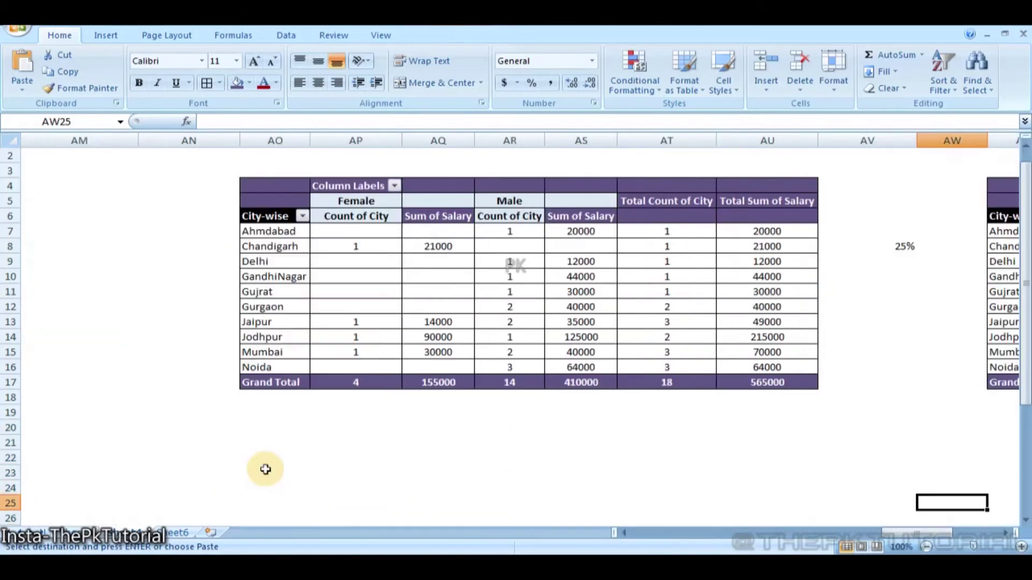
key(Left)
key(Left)
key(Left)
key(Left)
key(Left)
key(Left)
key(Left)
key(Left)
key(Up)
key(Up)
key(Up)
key(Up)
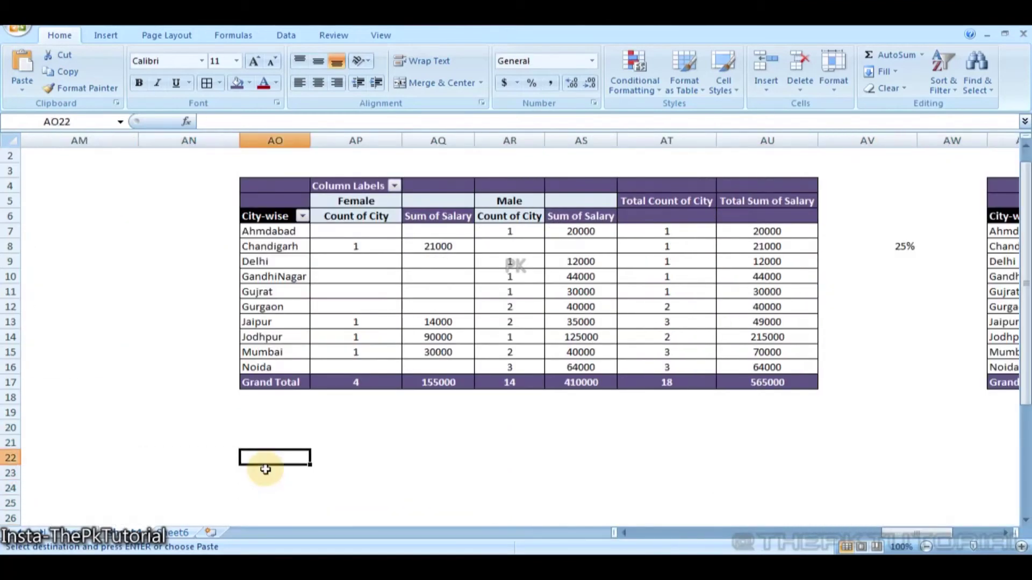
key(Return)
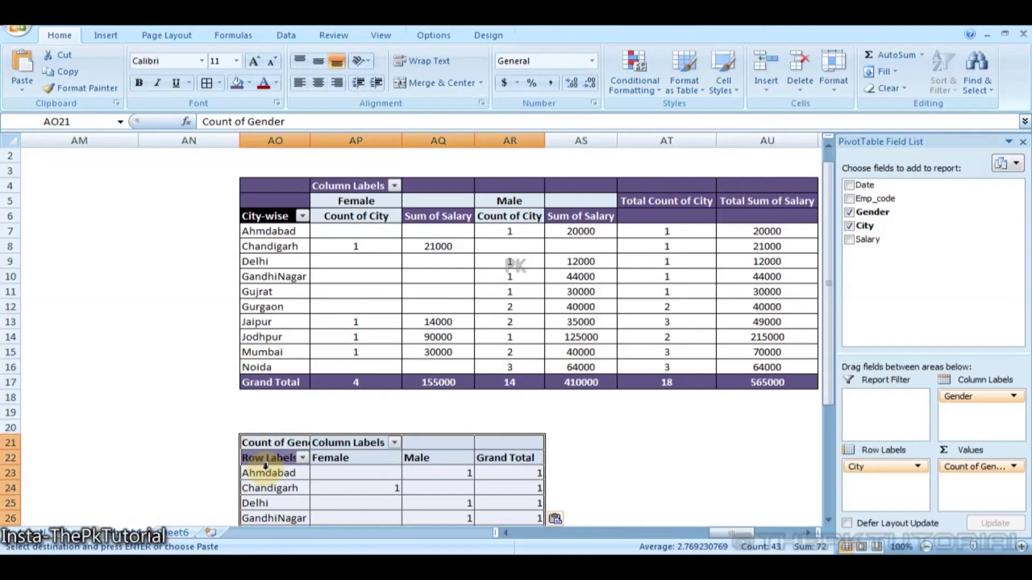
key(Left)
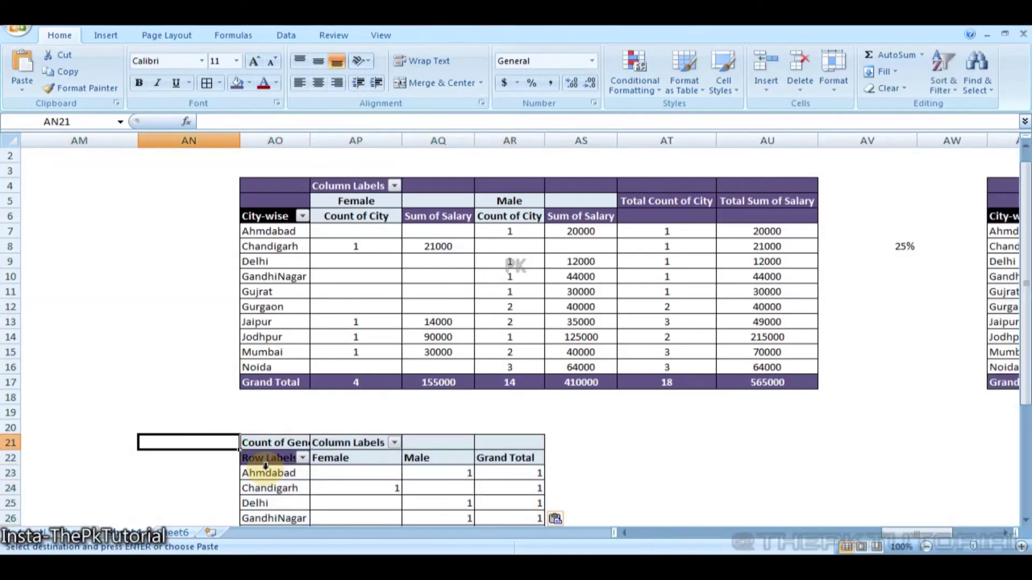
key(Right)
key(Up)
key(Down)
Select the whole source data table B2:F20 and start a new PivotTable from it
key(Left)
key(Left)
key(Left)
key(Left)
key(Left)
key(Left)
key(Left)
key(Left)
key(Left)
key(Left)
key(Left)
key(Left)
key(Left)
key(Left)
key(Left)
key(Left)
key(Left)
key(Left)
key(Left)
key(Left)
key(Left)
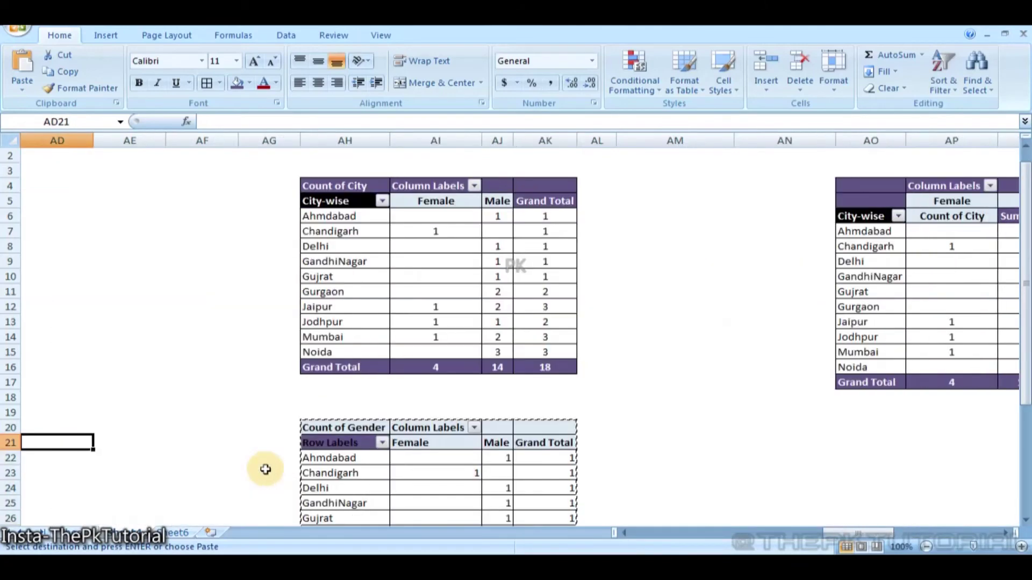
key(Left)
key(Left)
key(Left)
key(Left)
key(Left)
key(Left)
key(Left)
key(Left)
key(Left)
key(Left)
key(Left)
key(Left)
key(Left)
key(Up)
key(Up)
key(Up)
key(Up)
key(Up)
key(Up)
key(Up)
key(Up)
key(Up)
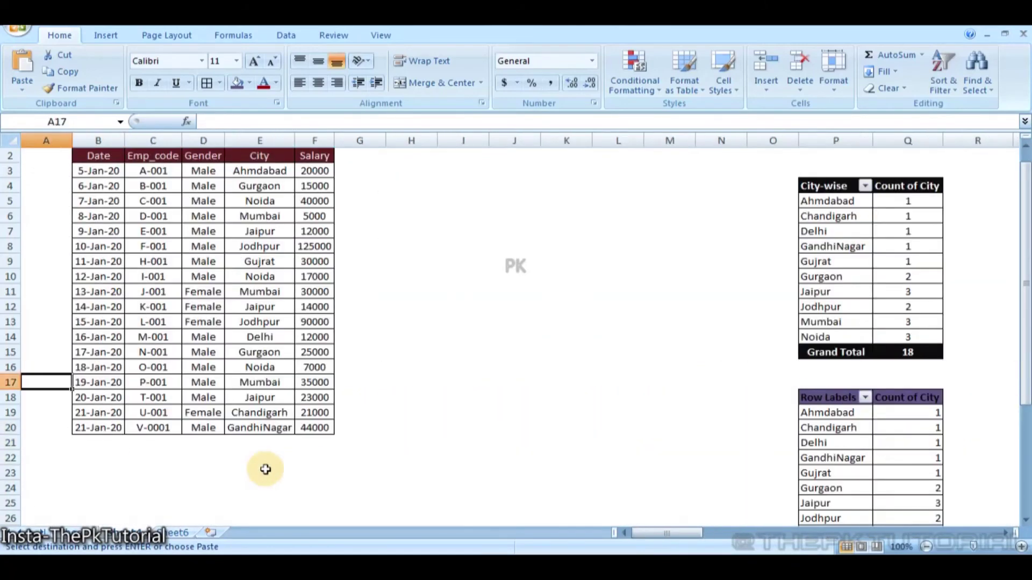
key(Right)
key(Right)
key(ctrl+a)
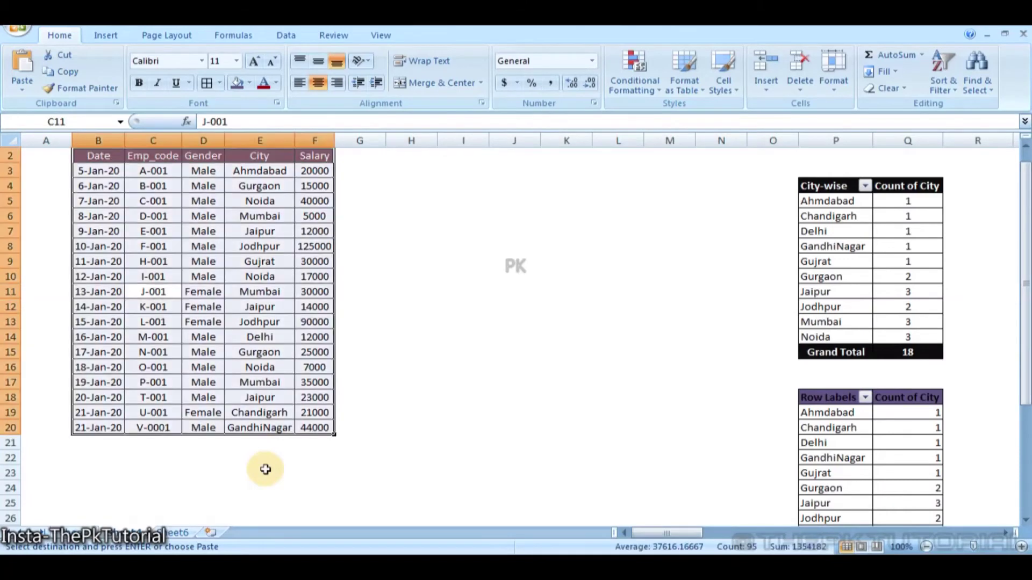
key(alt)
key(n)
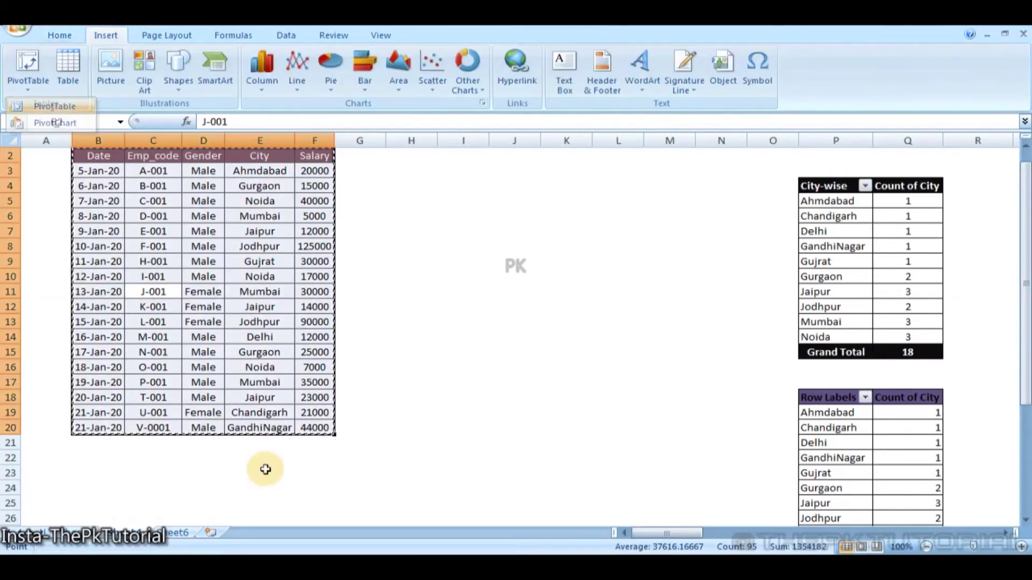
key(v)
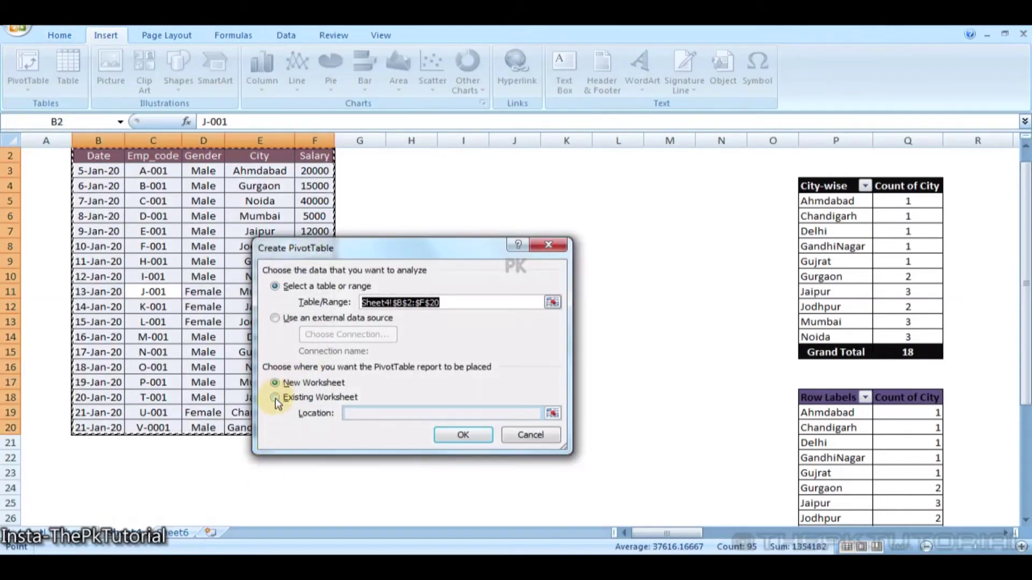
Place the new PivotTable on the existing worksheet at cell AO20, below Report 5
click(274, 398)
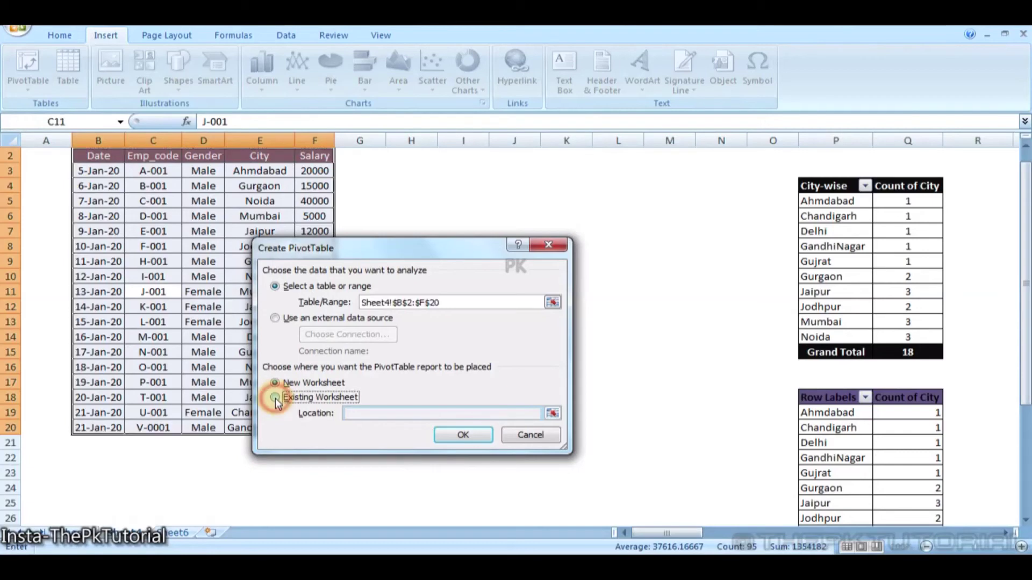
click(550, 414)
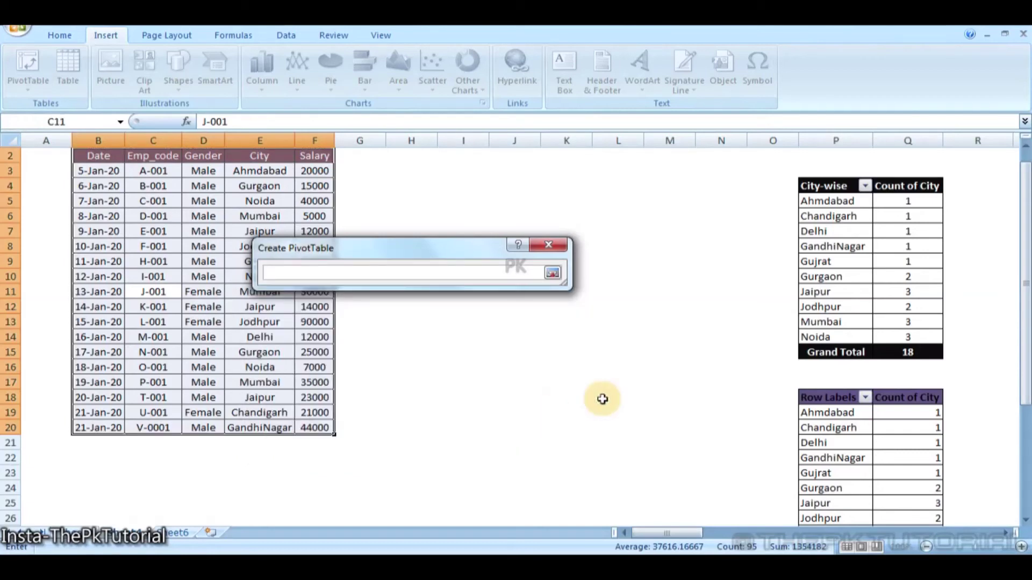
click(962, 406)
key(Right)
key(Right)
key(Right)
key(Right)
key(Right)
key(Right)
key(Right)
key(Right)
key(Right)
key(Right)
key(Right)
key(Right)
key(Right)
key(Right)
key(Right)
key(Right)
key(Right)
key(Right)
key(Right)
key(Right)
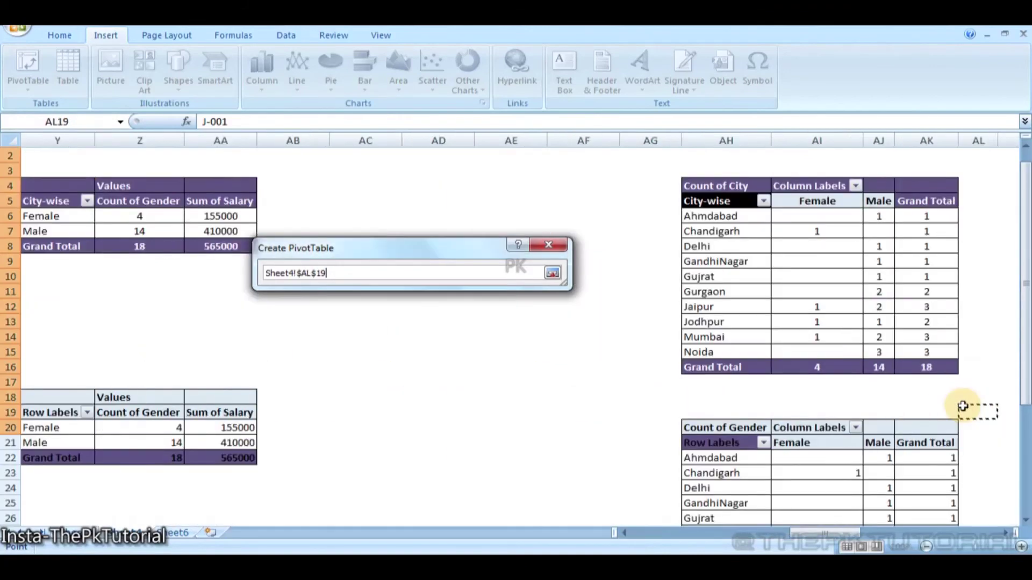
key(Right)
key(Right)
key(Right)
key(Right)
key(Right)
key(Right)
key(Right)
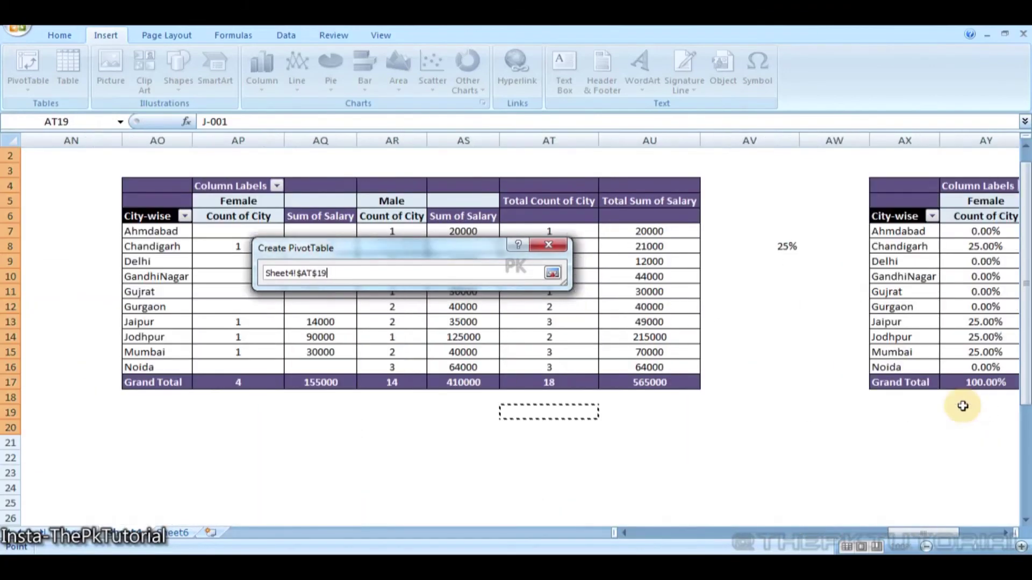
key(Left)
key(Left)
key(Left)
key(Left)
key(Left)
key(Left)
key(Left)
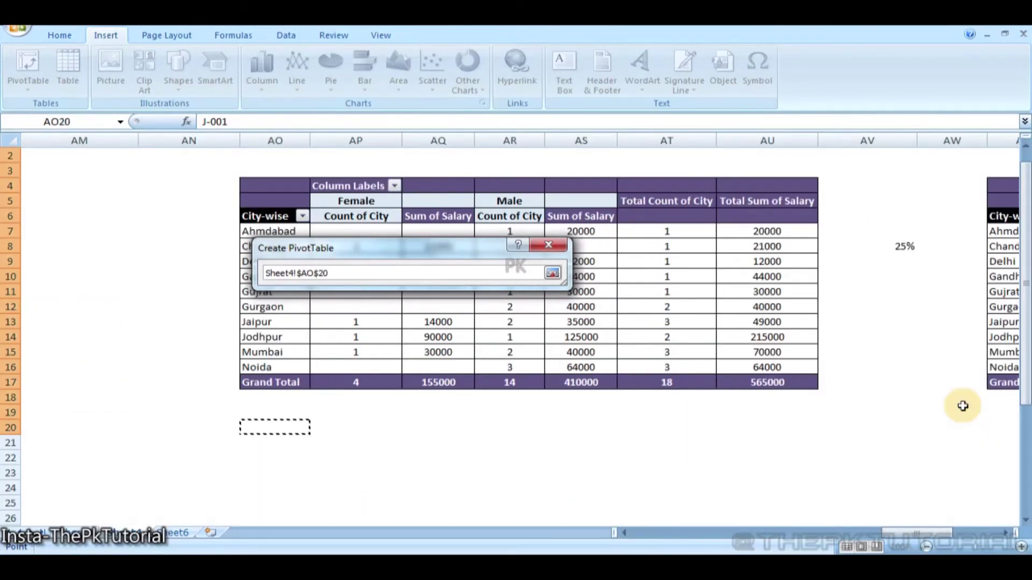
key(Return)
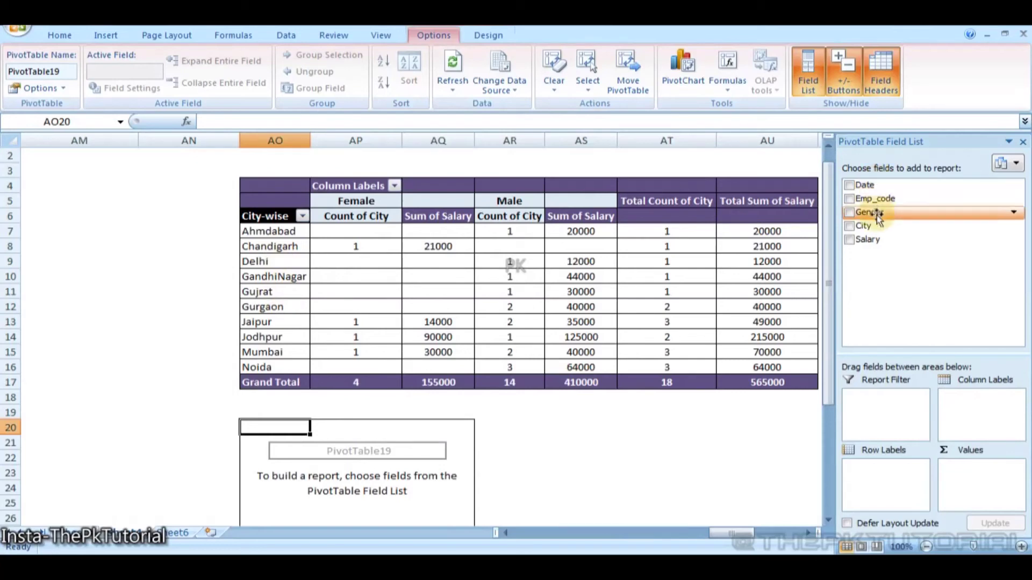
Add City to the PivotTable's rows, Count of City and Sum of Salary to its values, and Gender to its columns below Values
drag(873, 225, 884, 473)
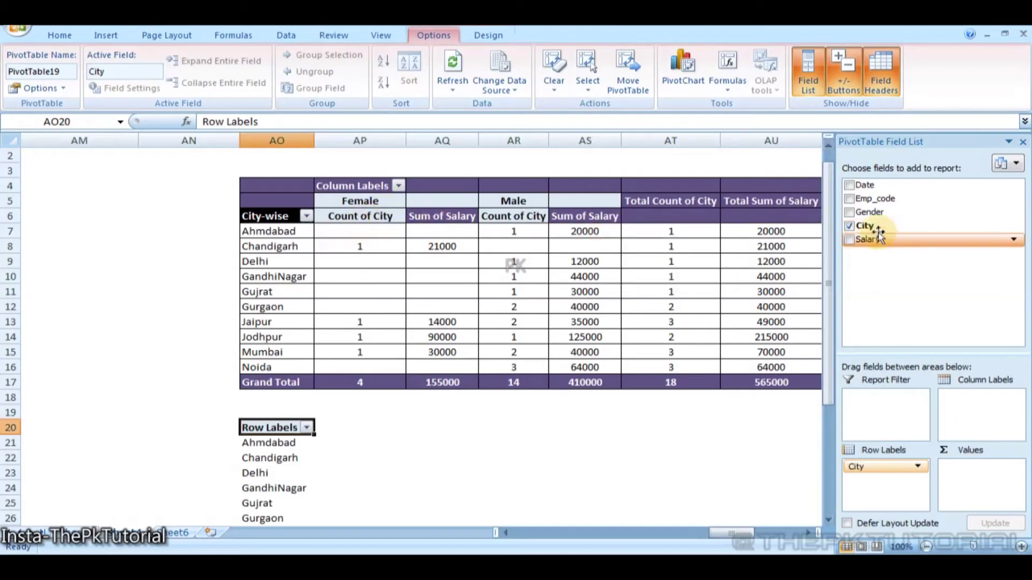
drag(865, 226, 979, 480)
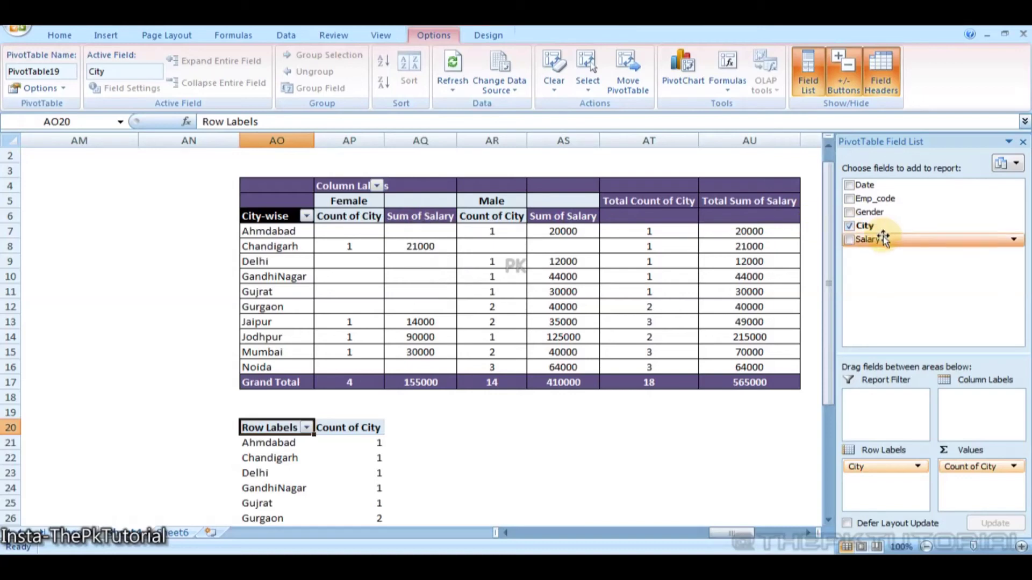
drag(880, 240, 984, 483)
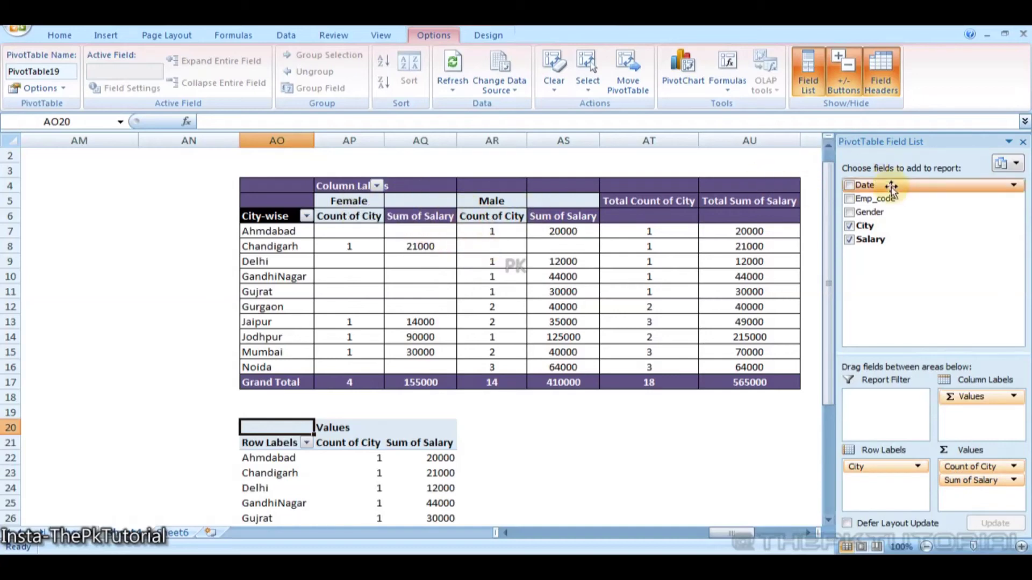
drag(887, 213, 971, 418)
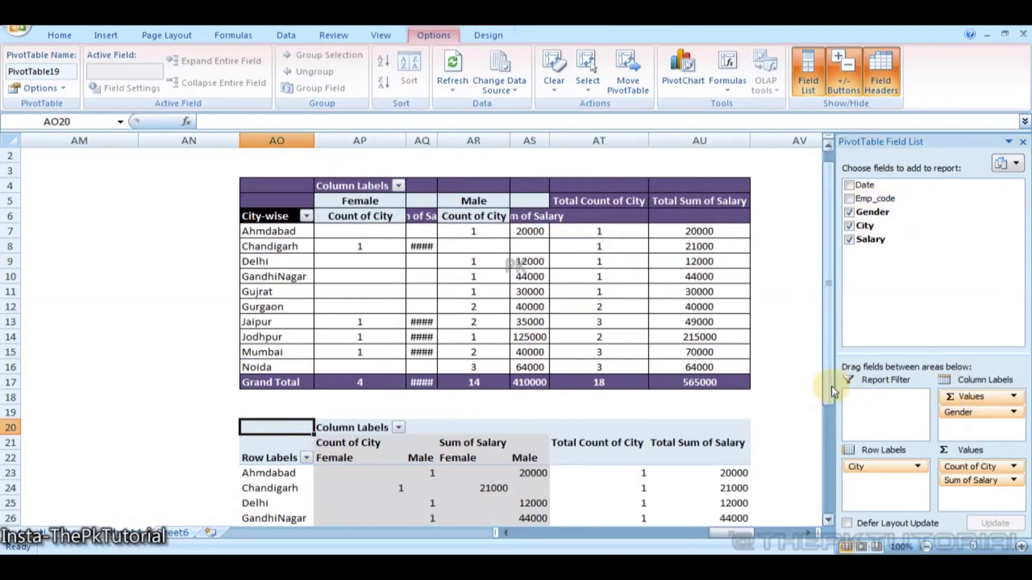
Review the new PivotTable at AO20 down to its Grand Total row and compare its headers with Report 5
click(795, 393)
key(Down)
key(Down)
key(Down)
key(Down)
key(Down)
key(Down)
key(Down)
key(Down)
key(Down)
key(Down)
key(Down)
key(Down)
key(Down)
key(Down)
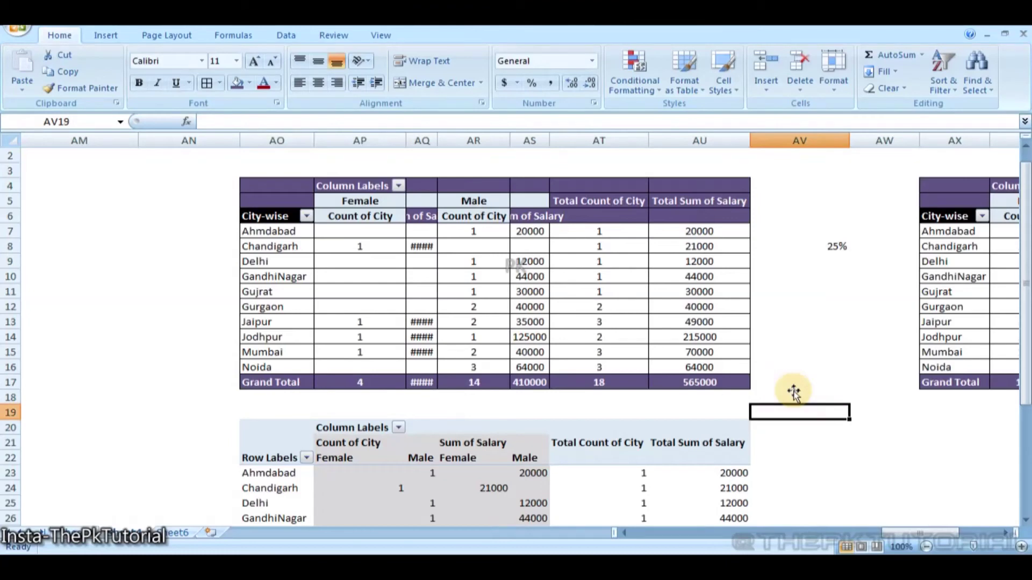
key(Down)
key(Down)
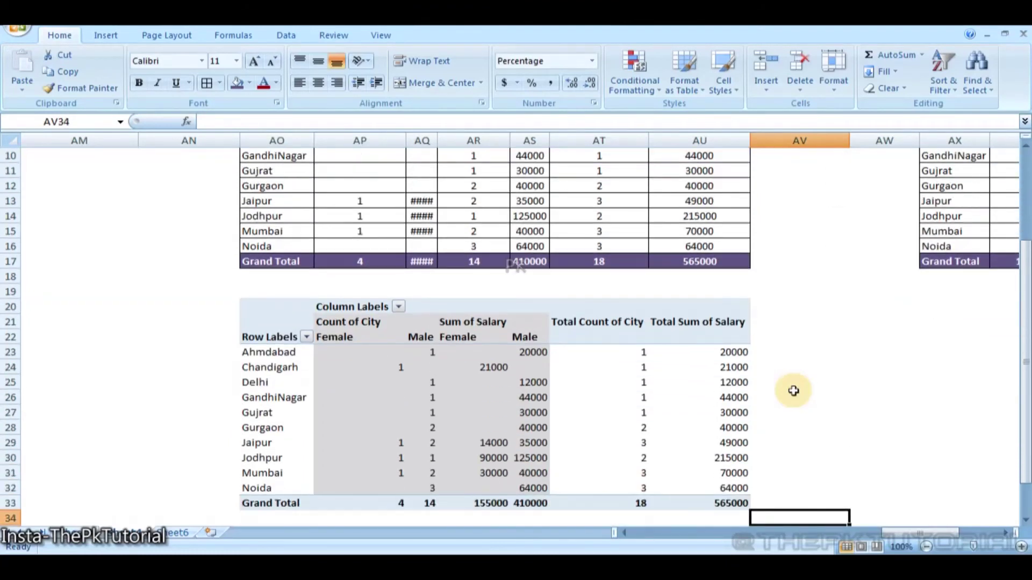
key(Up)
key(Up)
key(Up)
key(Up)
key(Up)
key(Up)
key(Up)
key(Up)
key(Up)
key(Up)
key(Up)
key(Up)
key(Up)
key(Up)
key(Up)
key(Up)
key(Up)
key(Up)
key(Up)
key(Up)
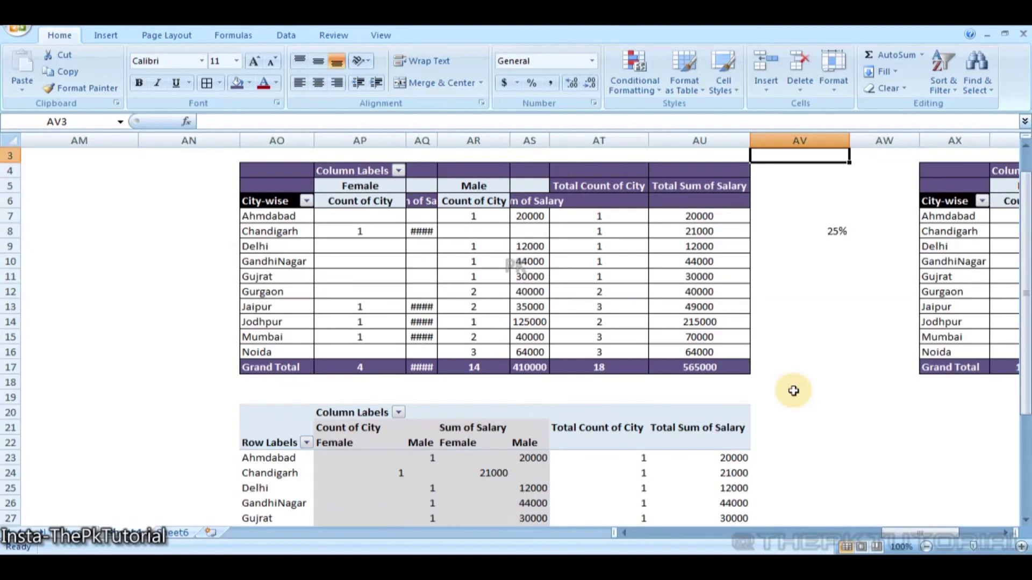
Fill the new PivotTable's three header rows, AO20:AU22, with a light olive green
key(Left)
key(Left)
key(Right)
key(Down)
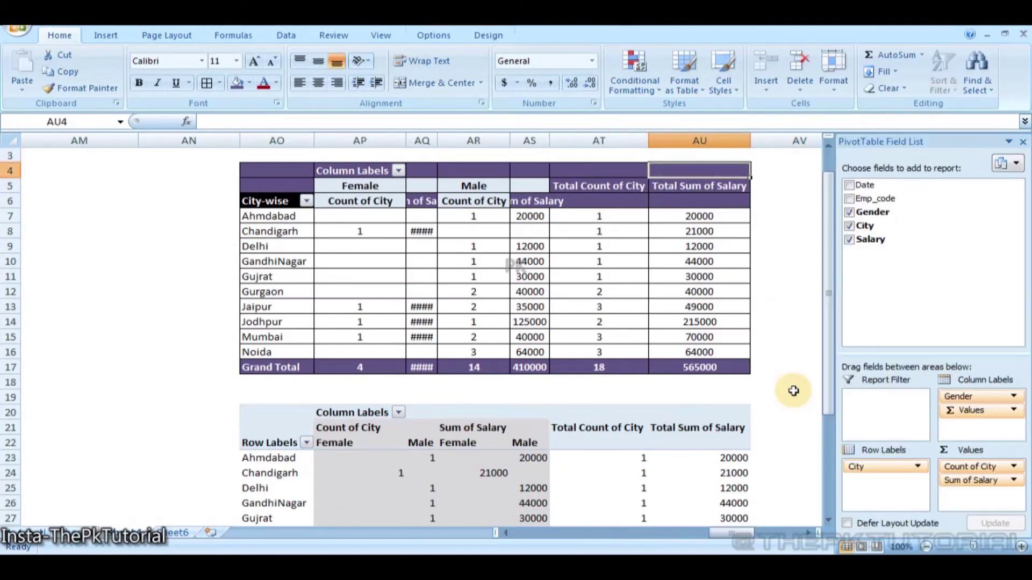
key(Down)
key(Down)
key(Down)
key(Down)
key(Down)
key(Down)
key(Down)
key(Down)
key(Down)
key(Down)
key(Down)
key(Down)
key(Down)
key(Down)
key(Down)
key(Down)
key(Down)
key(Down)
key(Down)
key(Down)
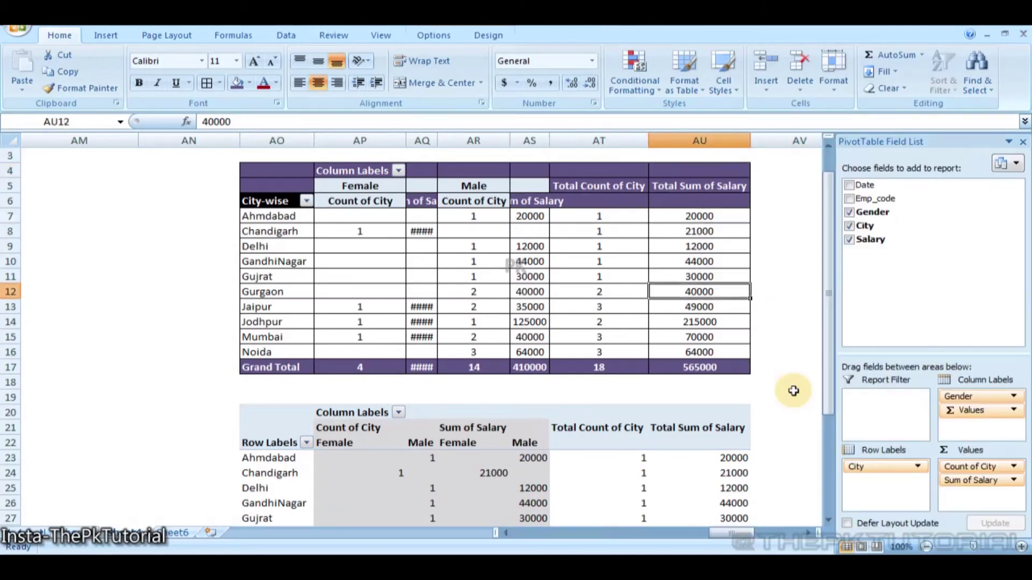
key(Up)
key(Up)
key(Up)
key(Up)
key(shift+Left)
key(shift+Left)
key(shift+Left)
key(shift+Left)
key(shift+Left)
key(shift+Left)
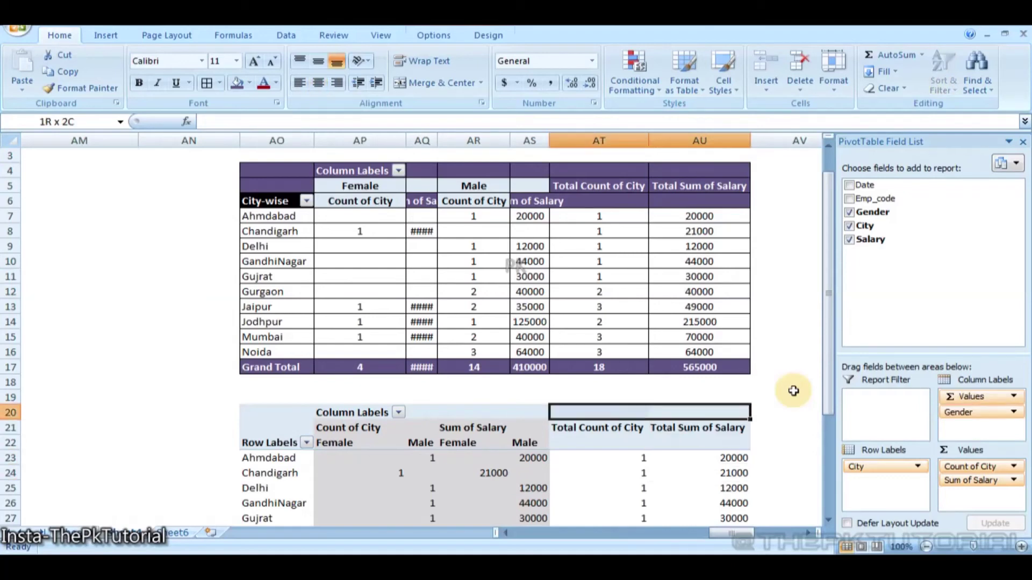
key(shift+Down)
key(shift+Down)
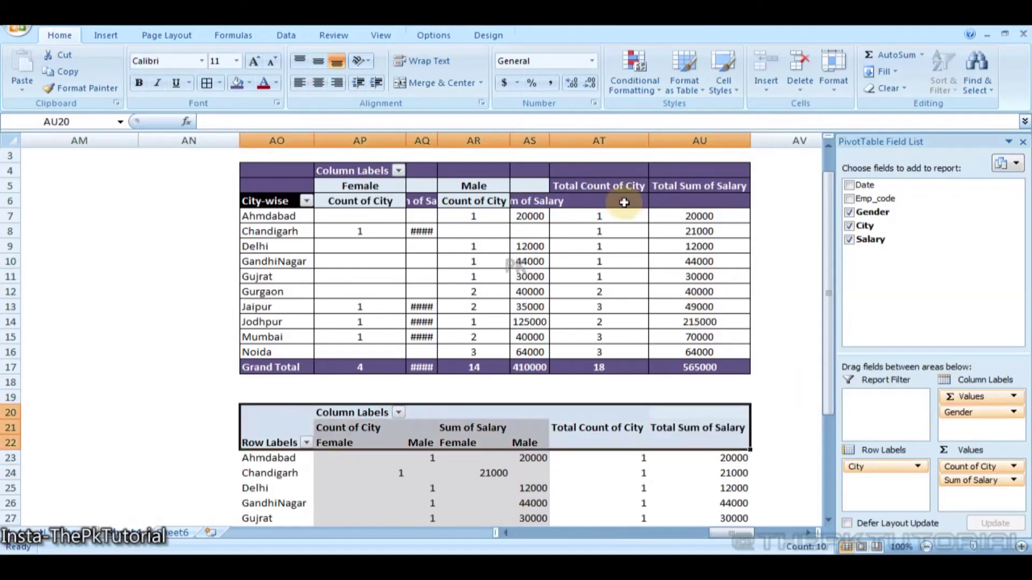
click(251, 84)
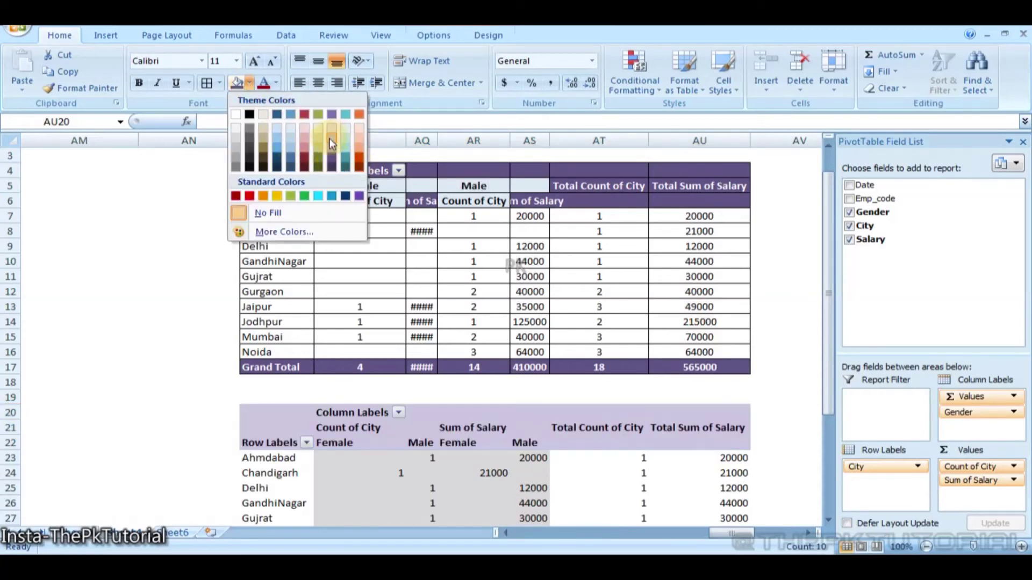
click(318, 151)
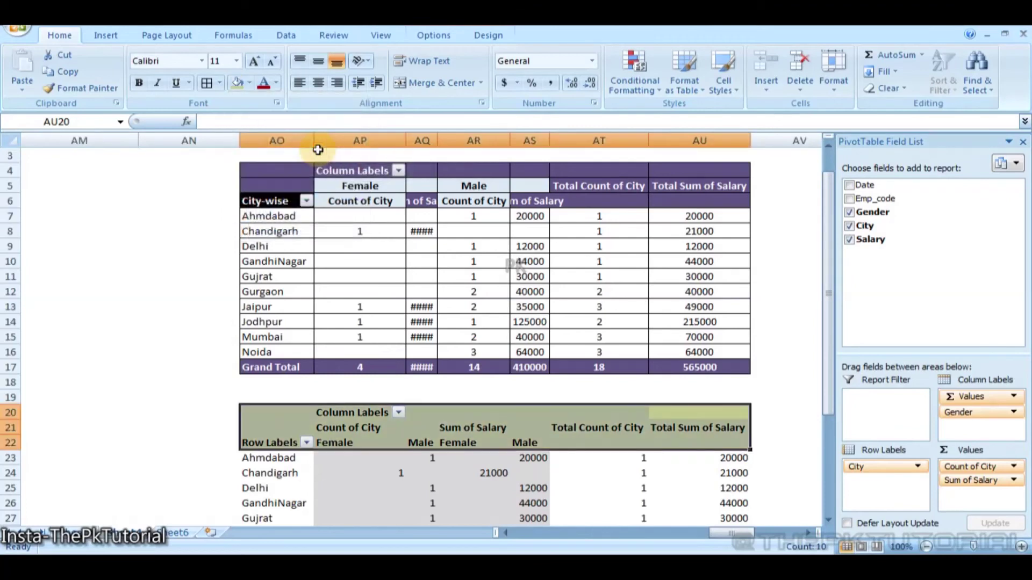
click(197, 426)
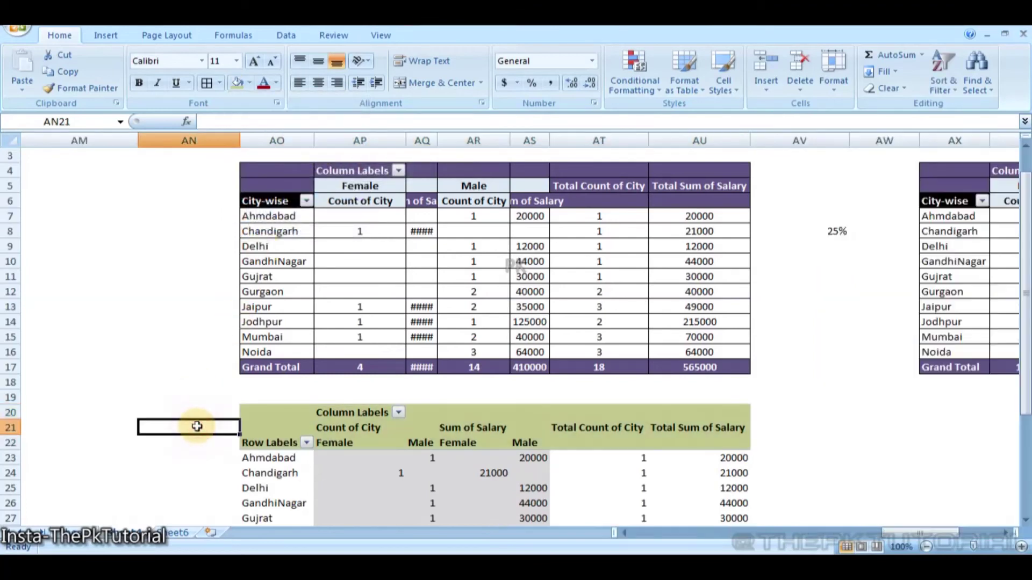
Apply all borders to the whole new PivotTable, AO20:AU33, and center its contents
key(Down)
key(Down)
key(Down)
key(Up)
key(Up)
key(Up)
key(Up)
key(Right)
key(shift+Right)
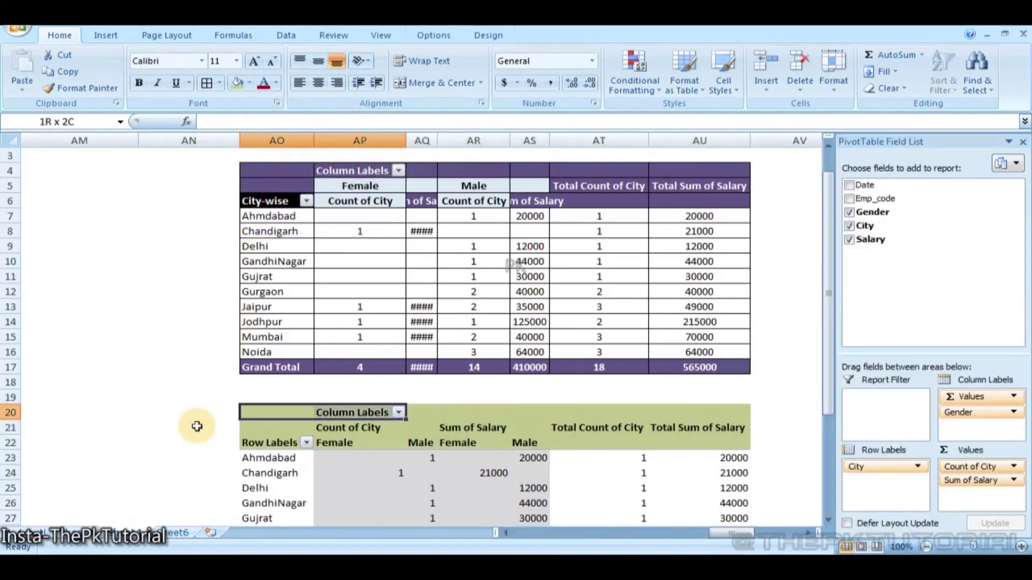
key(shift+Right)
key(shift+Right)
key(shift+Right)
key(shift+Right)
key(shift+Right)
key(shift+Right)
key(shift+Left)
key(shift+Down)
key(shift+Down)
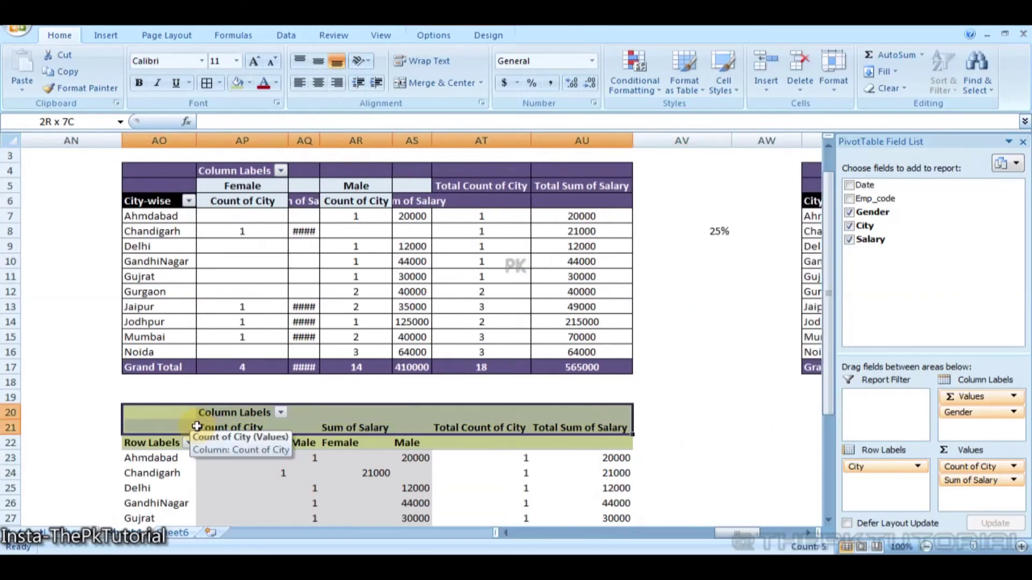
key(shift+Down)
key(shift+Down)
key(shift+Down)
key(shift+Down)
key(shift+Down)
key(shift+Down)
key(shift+Down)
key(shift+Down)
key(shift+Down)
key(shift+Down)
key(shift+Down)
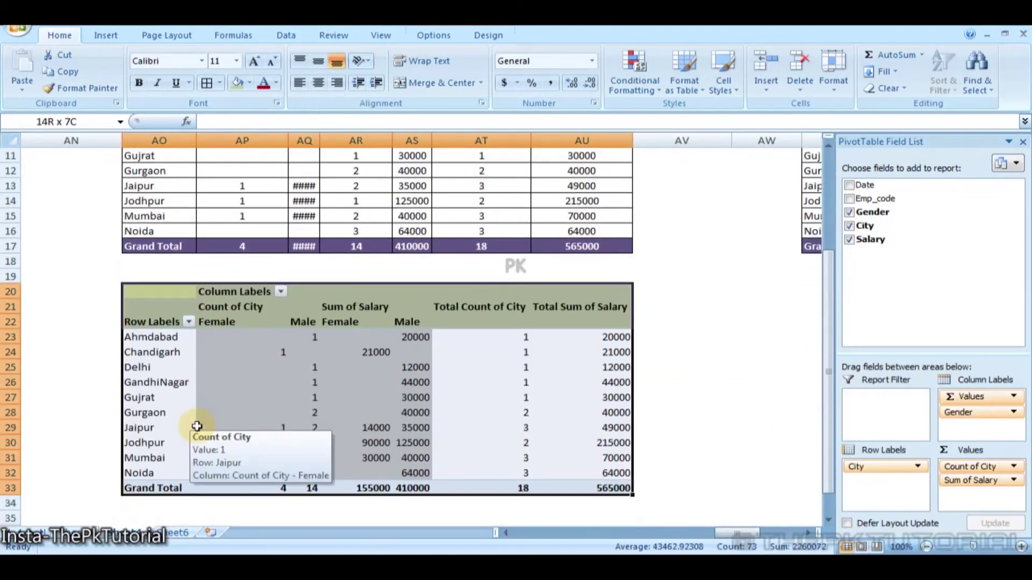
click(206, 85)
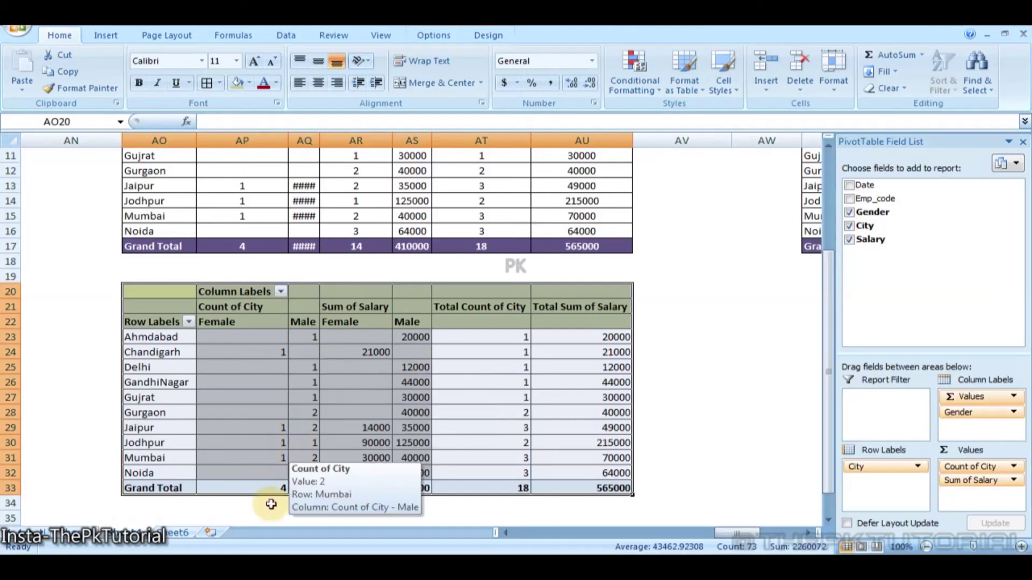
click(319, 83)
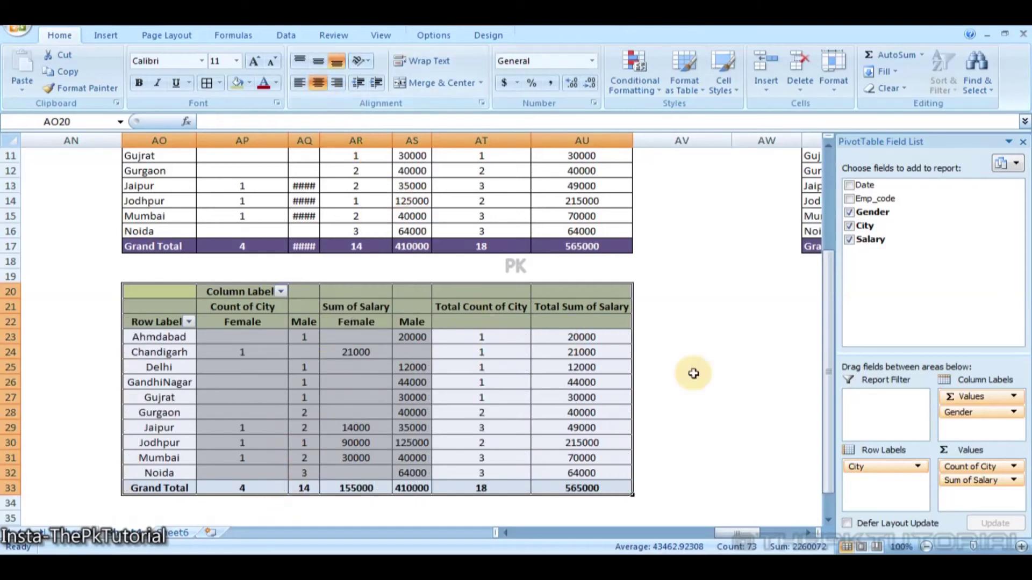
click(730, 395)
click(732, 388)
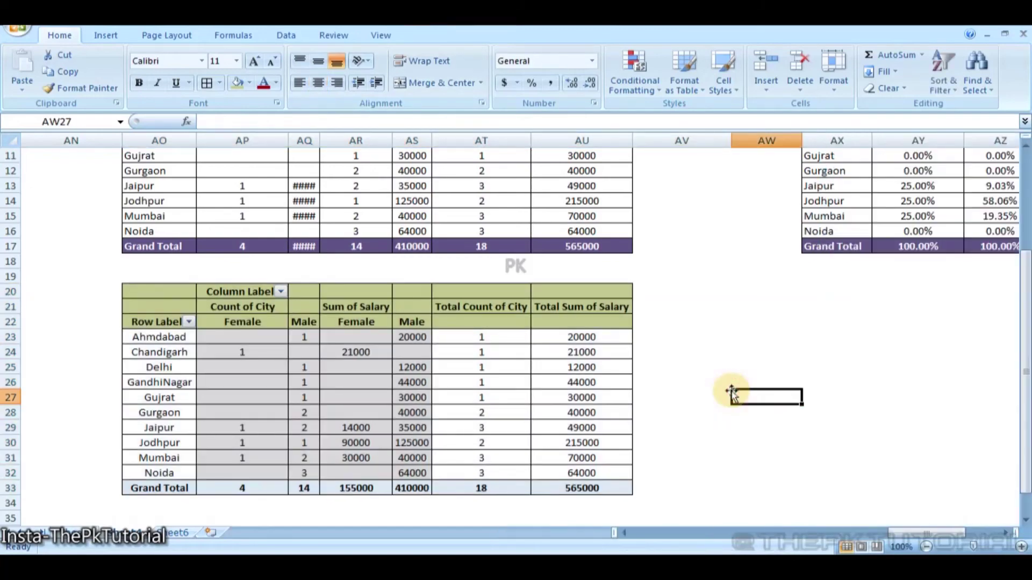
Examine the neighbouring percentage-based city-wise report at AX4, from its city column across to Total Sum of Salary
key(Up)
key(Up)
key(Up)
key(Up)
key(Up)
key(Up)
key(Up)
key(Up)
key(Up)
key(Up)
key(Up)
key(Up)
key(Up)
key(Up)
key(Up)
key(Up)
key(Up)
key(Up)
key(Up)
key(Up)
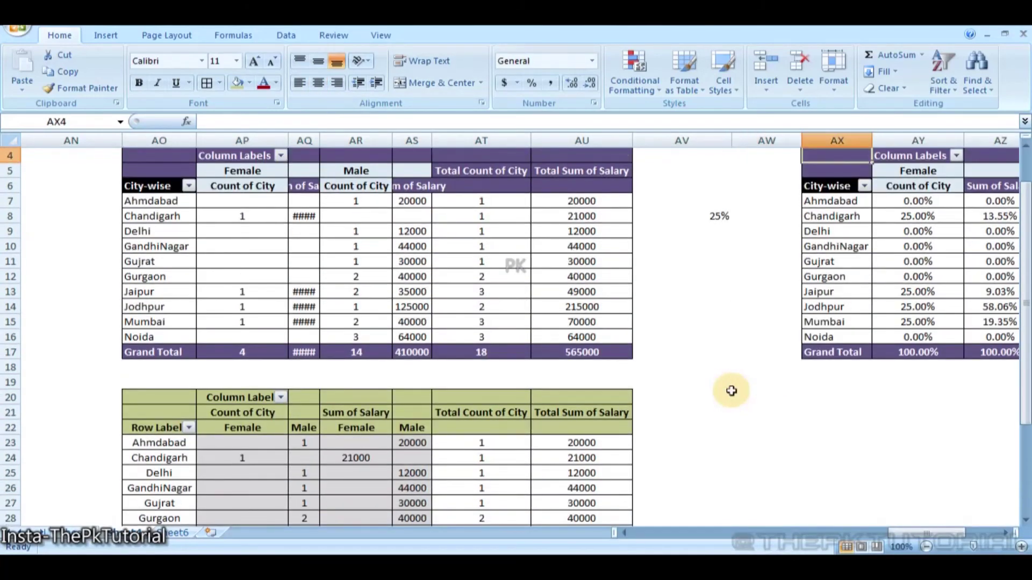
key(Right)
key(Right)
key(Right)
key(Right)
key(Right)
key(Right)
key(Right)
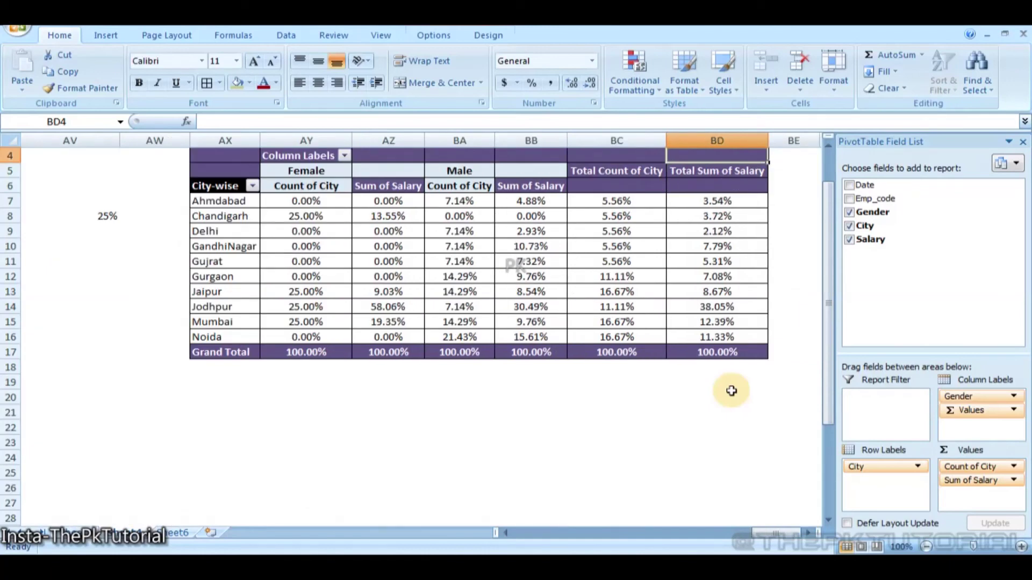
Copy the whole olive green PivotTable in AO20:AU33, from its Column Labels row through Grand Total
key(Left)
key(Left)
key(Left)
key(Left)
key(Left)
key(Left)
key(Left)
key(Left)
key(Left)
key(Left)
key(Left)
key(Left)
key(Left)
key(Left)
key(Left)
key(Down)
key(Down)
key(Down)
key(Down)
key(Down)
key(Down)
key(Down)
key(Down)
key(Down)
key(Down)
key(Down)
key(Down)
key(Down)
key(Down)
key(Down)
key(Down)
key(Down)
key(Down)
key(Down)
key(Down)
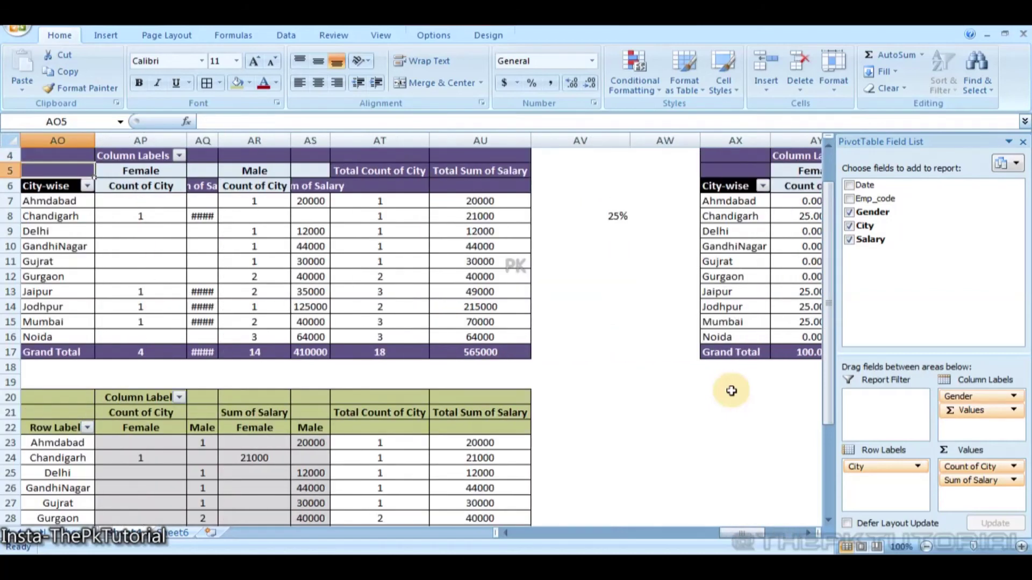
key(Left)
key(Left)
key(Right)
key(Right)
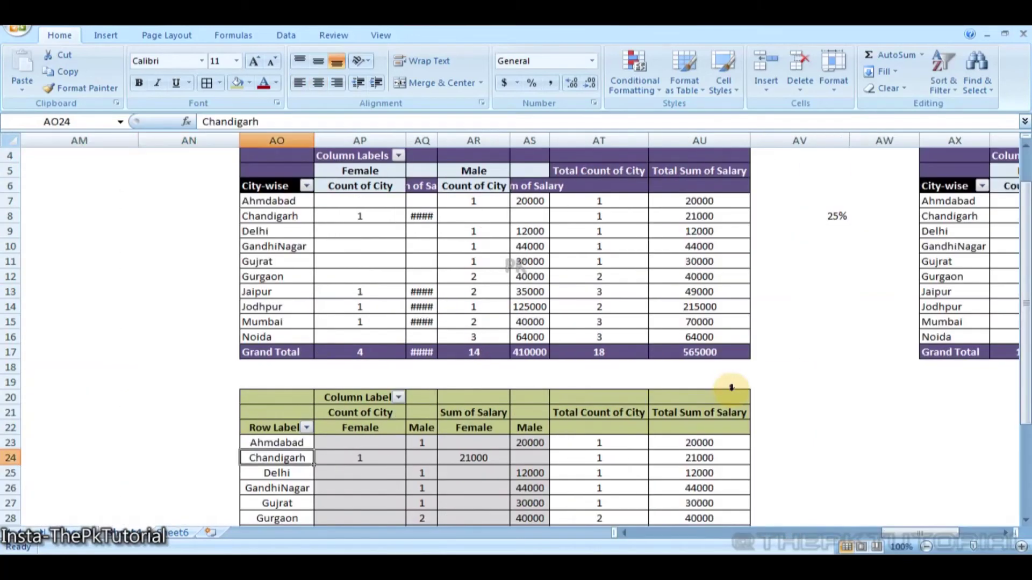
key(Up)
key(Up)
key(Up)
key(Up)
key(shift+Right)
key(shift+Right)
key(shift+Right)
key(shift+Right)
key(shift+Right)
key(shift+Right)
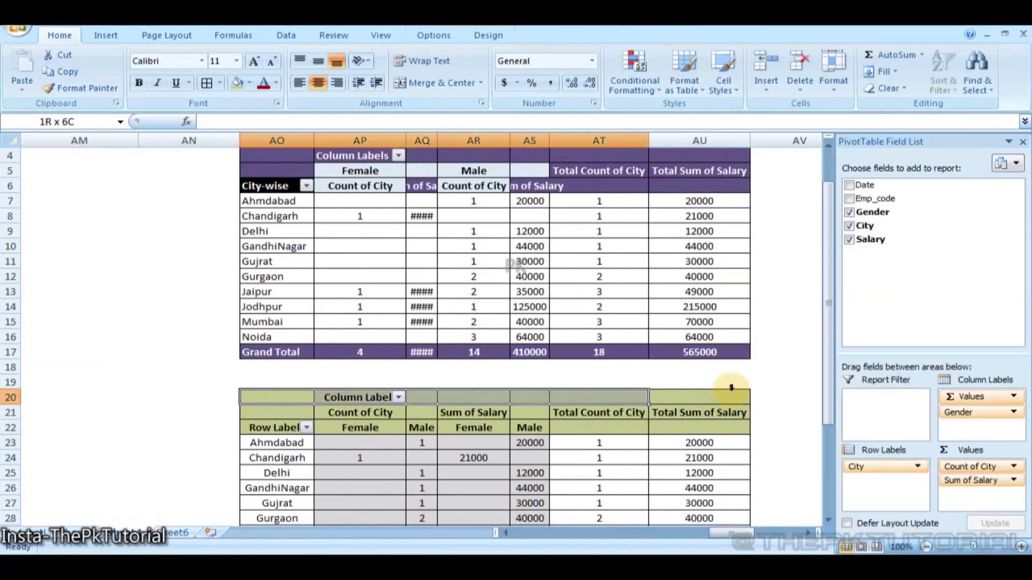
key(shift+Down)
key(shift+Down)
key(shift+Down)
key(shift+Down)
key(shift+Down)
key(shift+Down)
key(shift+Down)
key(shift+Down)
key(shift+Down)
key(shift+Down)
key(shift+Down)
key(shift+Down)
key(shift+Down)
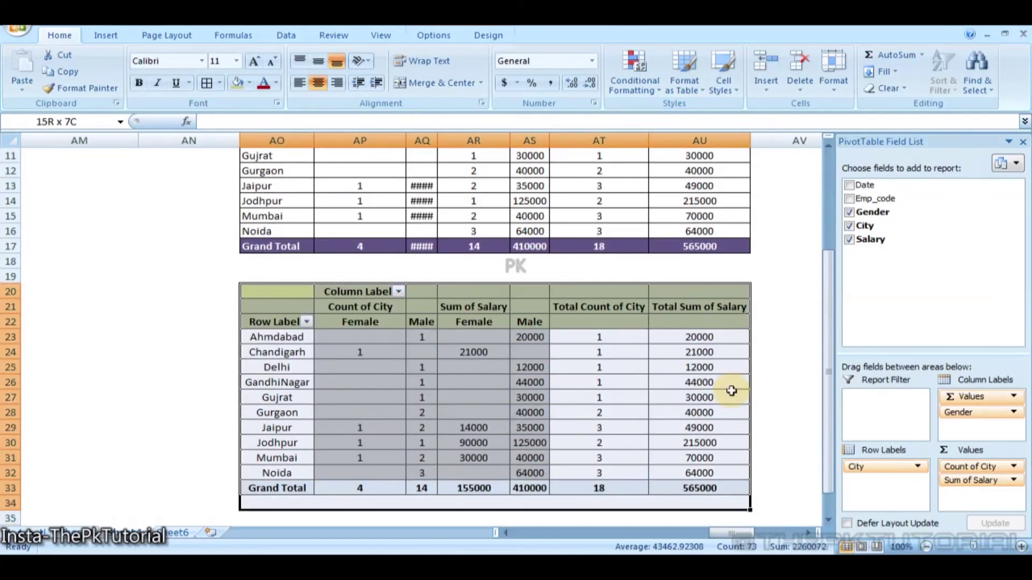
key(ctrl+c)
Paste the copied PivotTable at AX20, below the percentage-based city-wise report
key(Right)
key(Right)
key(Right)
key(Right)
key(Right)
key(Right)
key(Right)
key(Right)
key(Right)
key(Right)
key(Right)
key(Right)
key(Right)
key(Right)
key(Right)
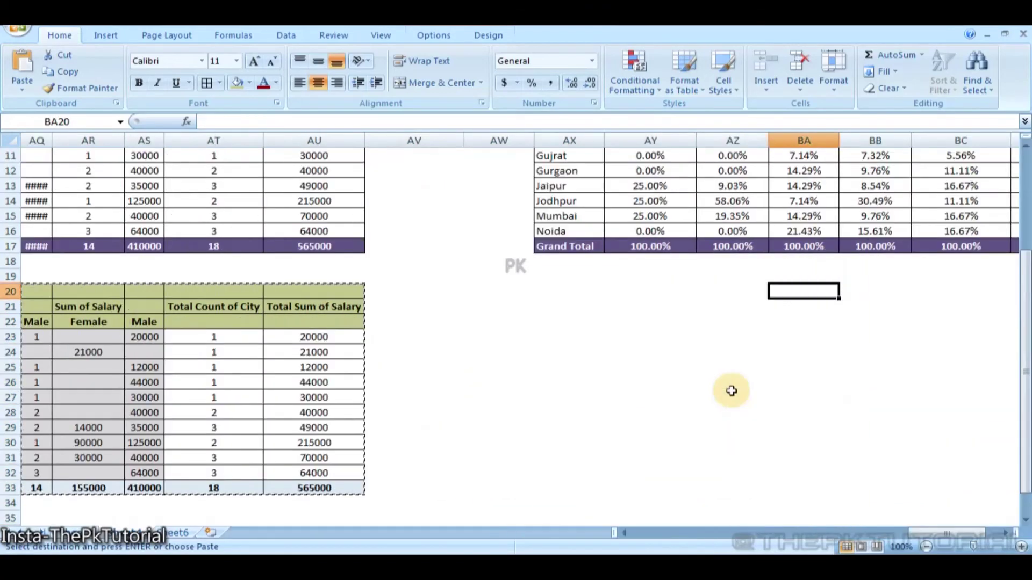
key(Left)
key(Left)
key(Left)
key(Left)
key(Left)
key(Left)
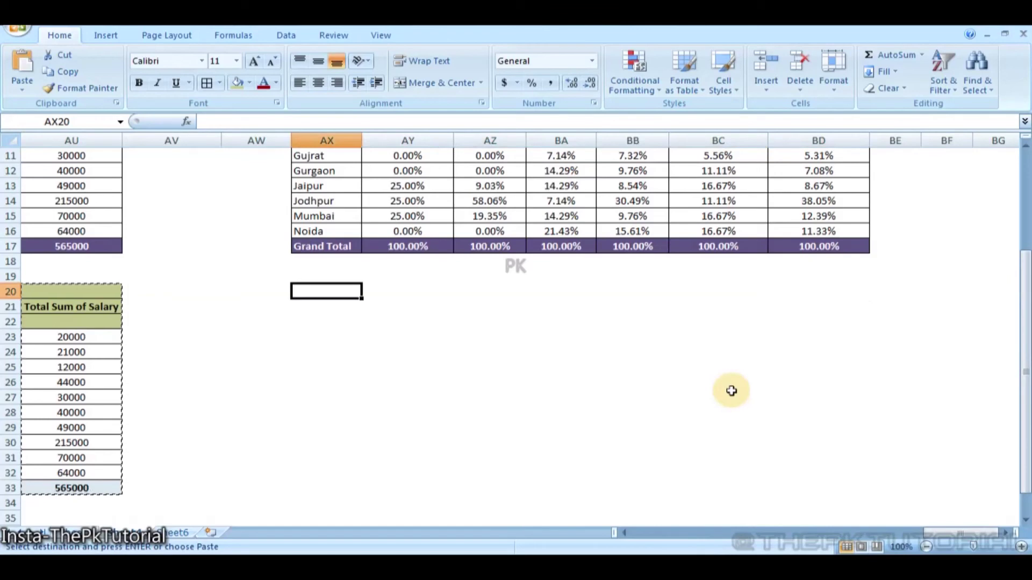
key(ctrl+v)
Compare the percentage-based Report 6 with the pasted PivotTable below it, including the female Count of City values and their grand total
key(Up)
key(Up)
key(Up)
key(Up)
key(Up)
key(Up)
key(Up)
key(Up)
key(Up)
key(Up)
key(Up)
key(Up)
key(Up)
key(Up)
key(Up)
key(Up)
key(Up)
key(Up)
key(Up)
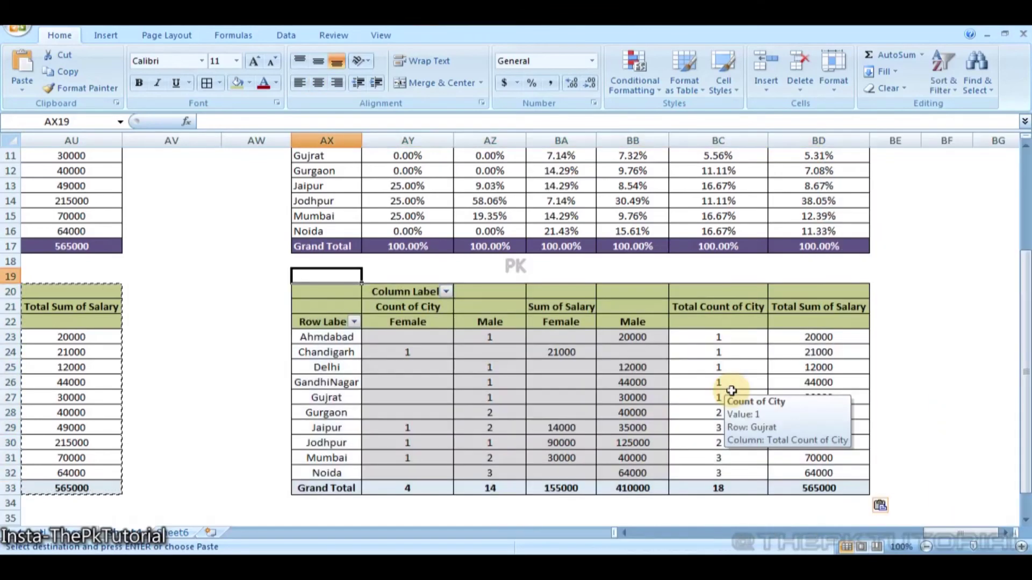
key(Down)
key(Down)
key(Down)
key(Down)
key(Down)
key(Down)
key(Down)
key(Down)
key(Down)
key(Down)
key(Down)
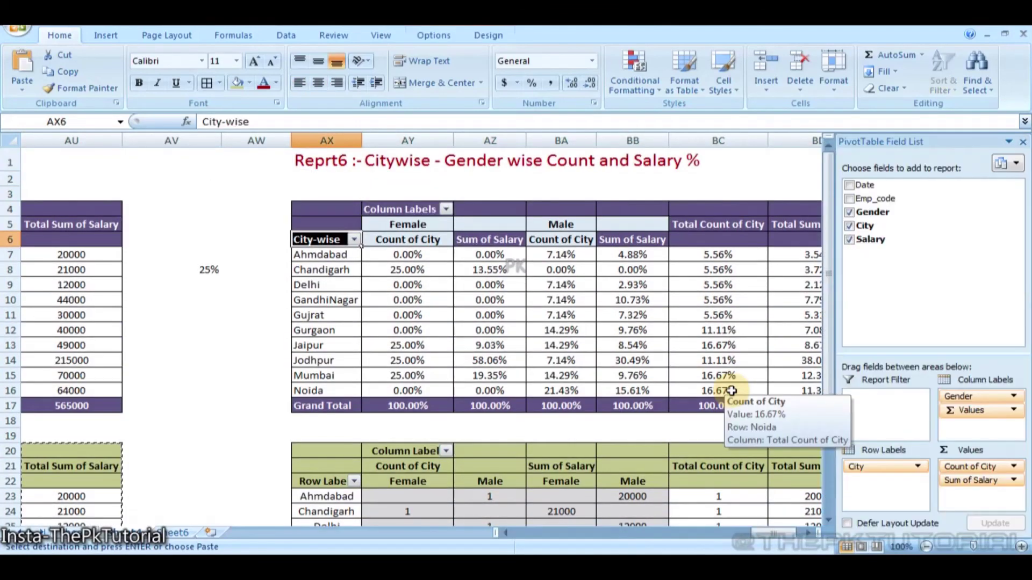
key(Down)
key(Down)
key(Down)
key(Down)
key(Down)
key(Down)
key(Down)
key(Down)
key(Down)
key(Down)
key(Down)
key(Down)
key(Down)
key(Down)
key(Down)
key(Down)
key(Down)
key(Down)
key(Down)
key(Down)
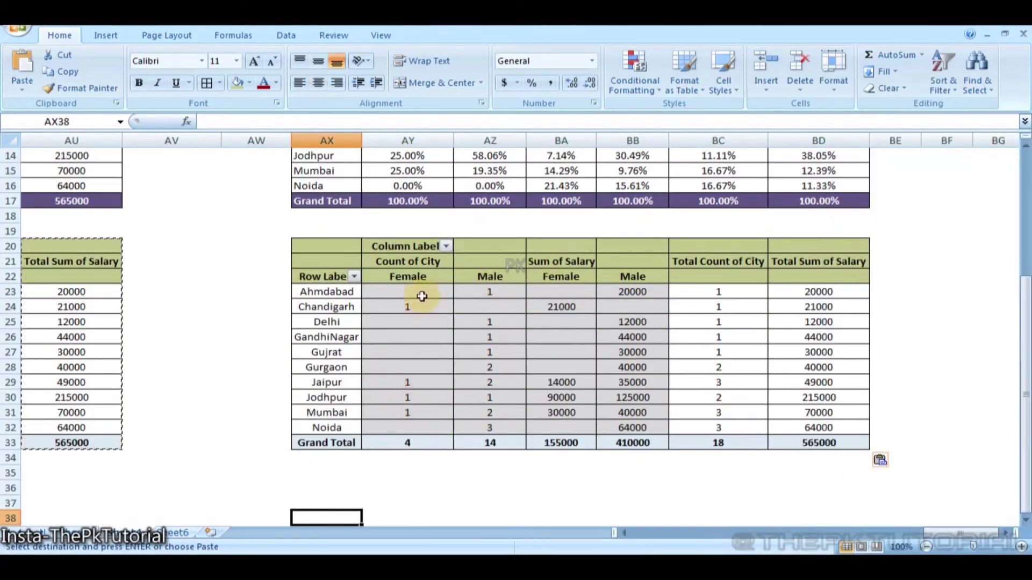
click(421, 308)
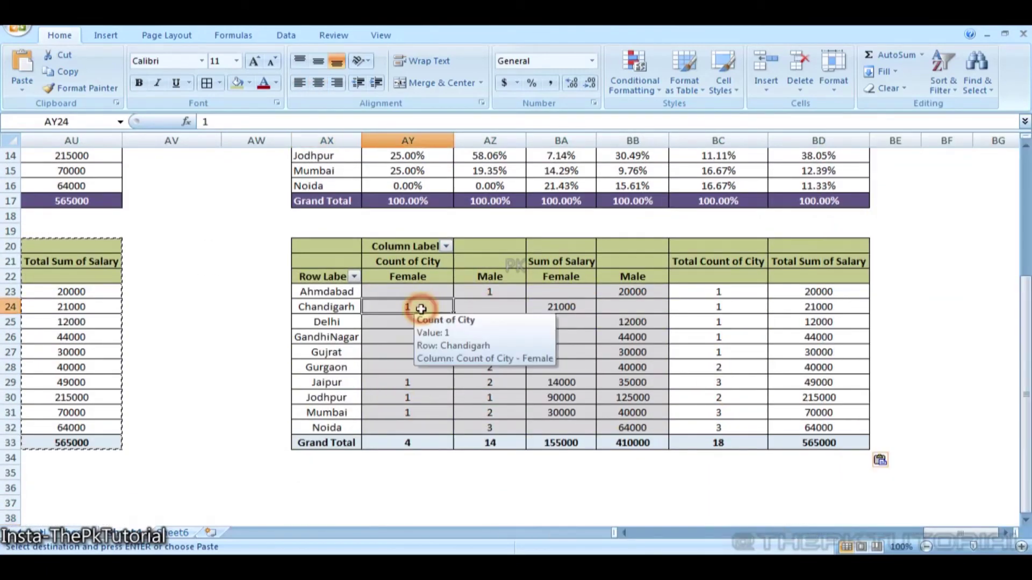
click(415, 443)
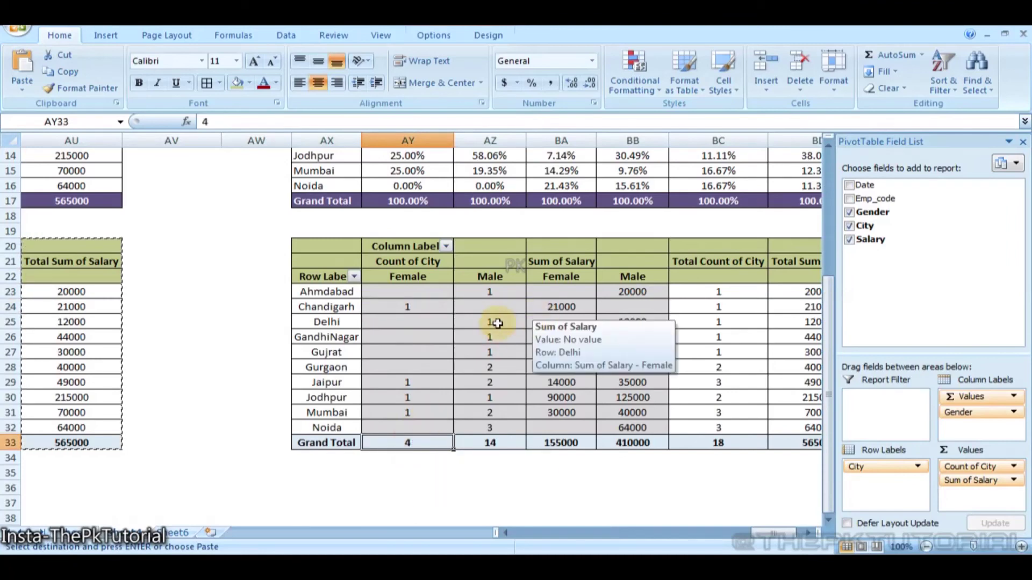
Show the Count of City values in the AX20 PivotTable as % of column
click(477, 326)
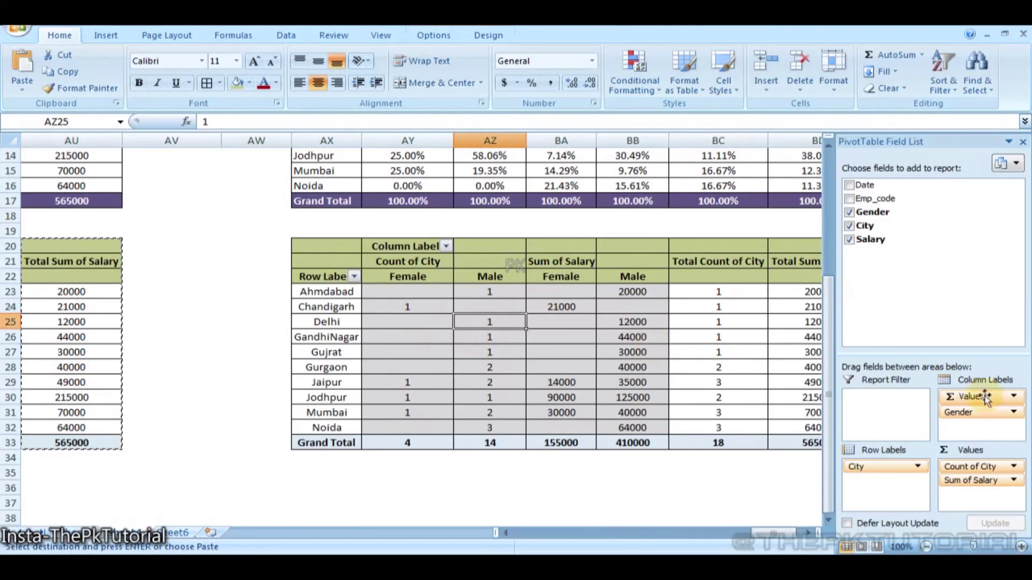
click(1015, 467)
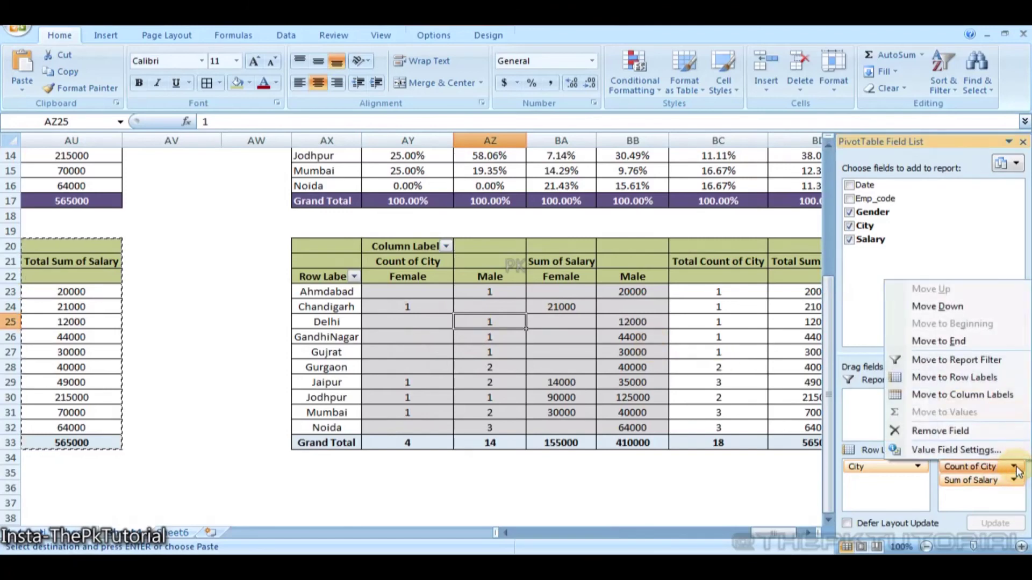
click(954, 451)
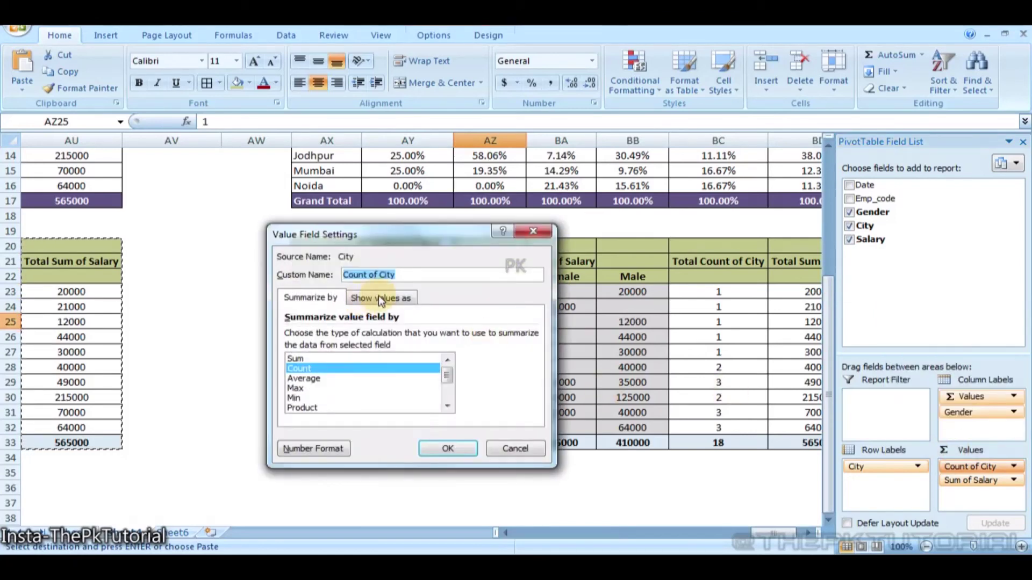
click(378, 297)
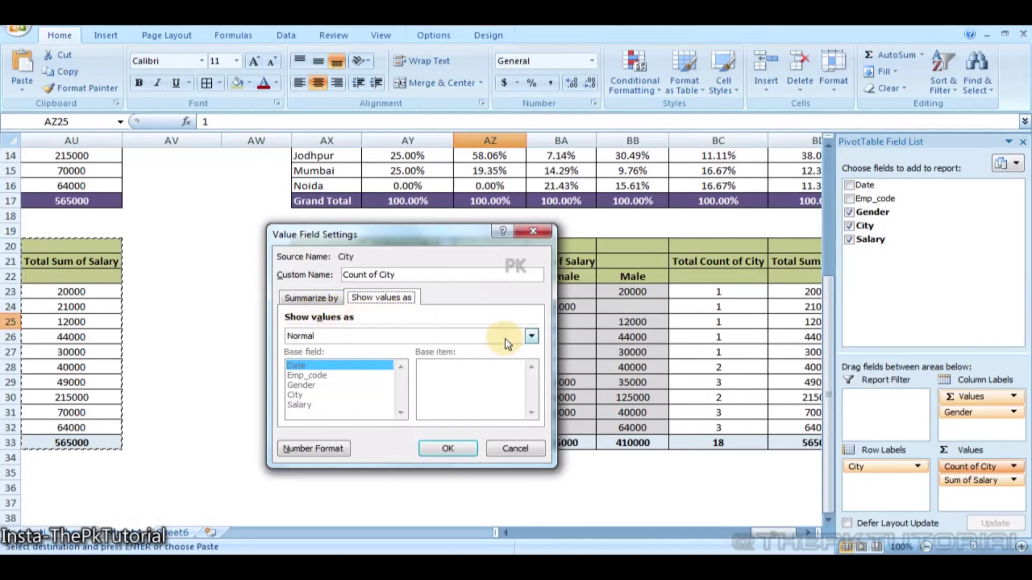
click(530, 336)
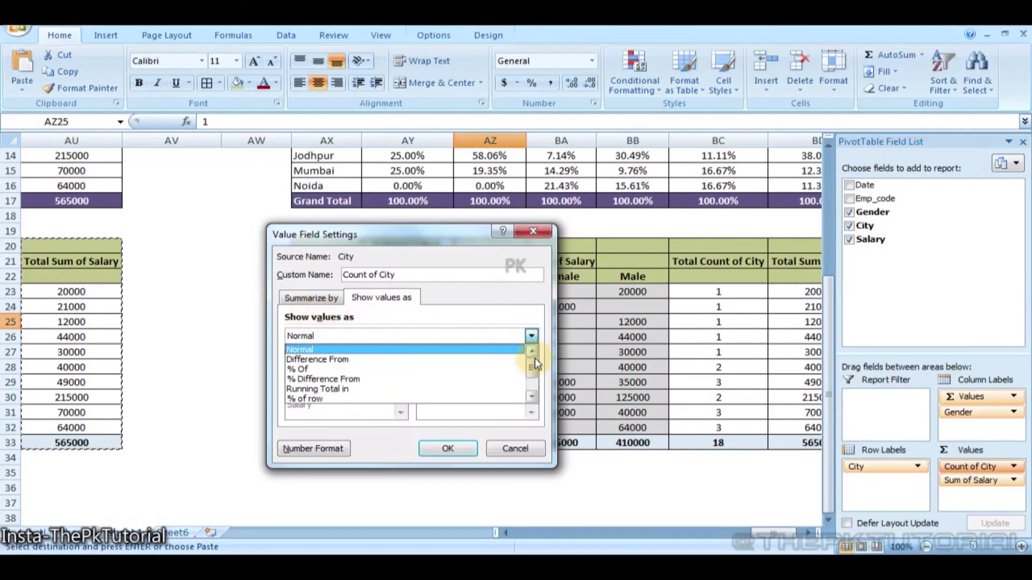
drag(535, 364, 534, 370)
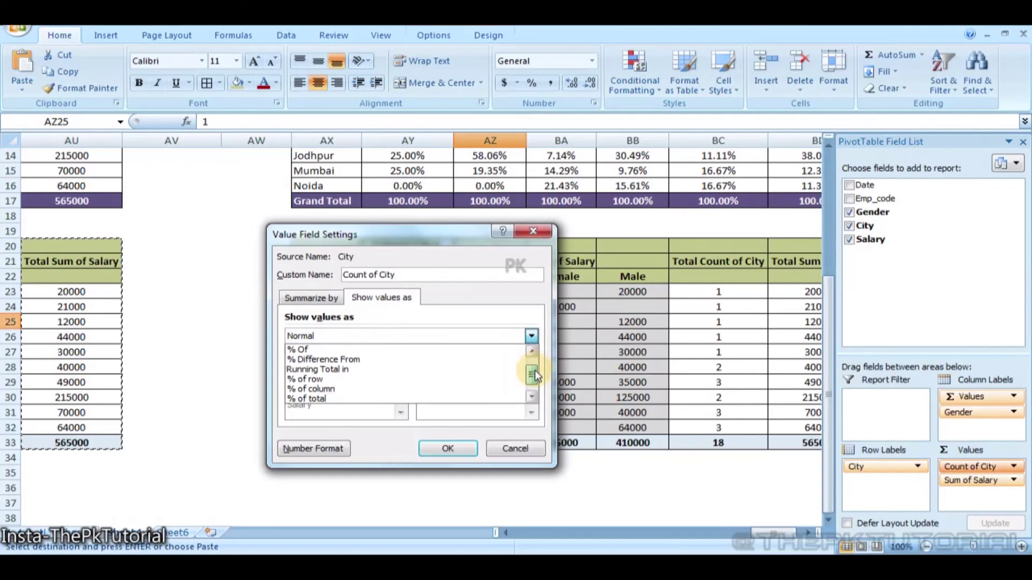
click(328, 389)
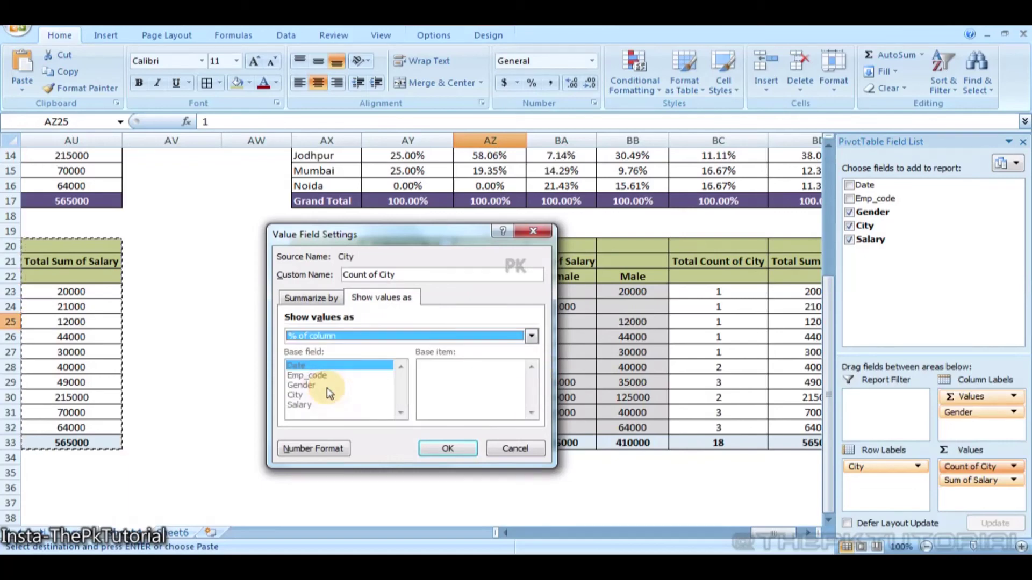
click(456, 446)
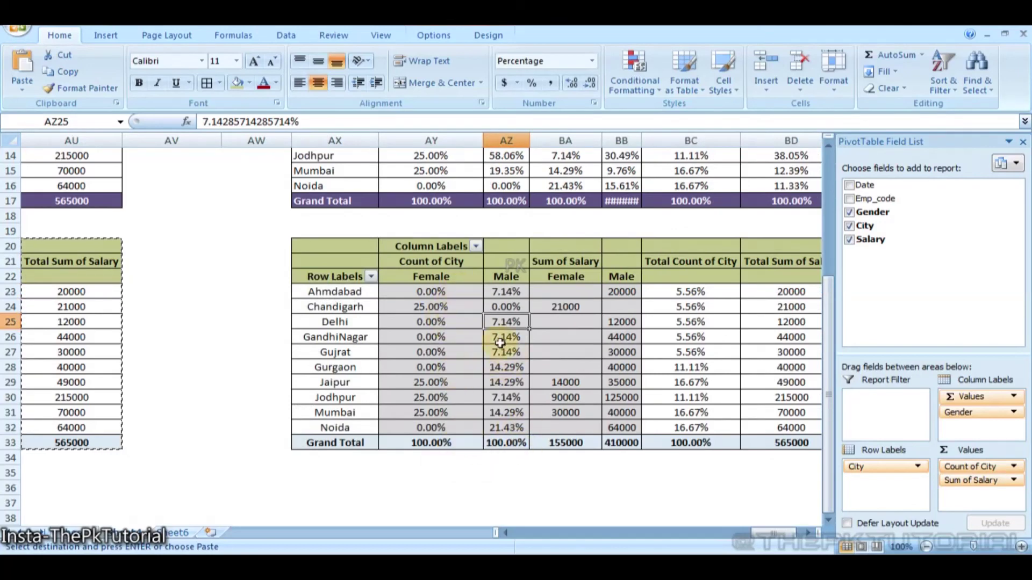
Show the Sum of Salary values in the AX20 PivotTable as % of column
click(1013, 481)
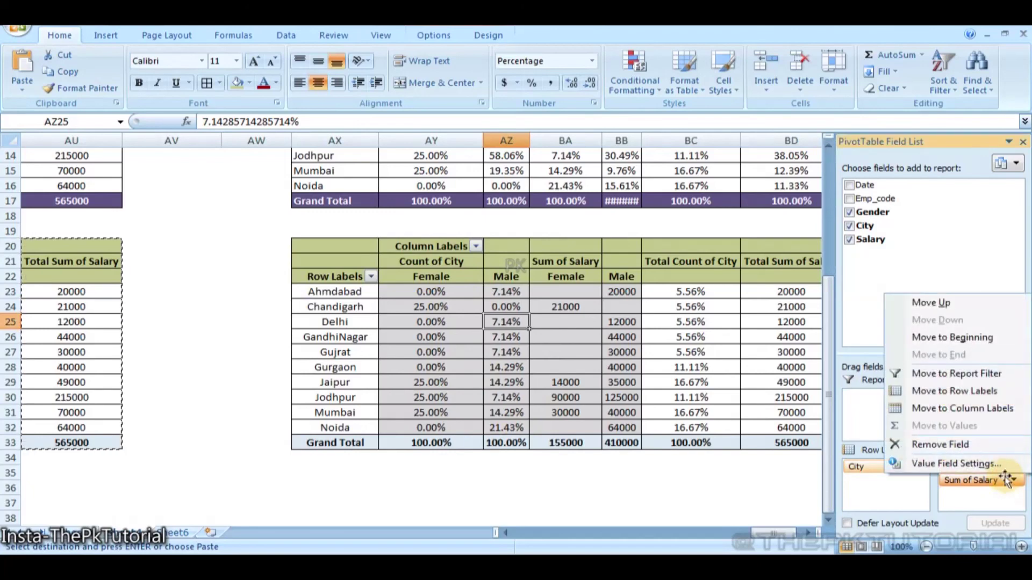
click(981, 464)
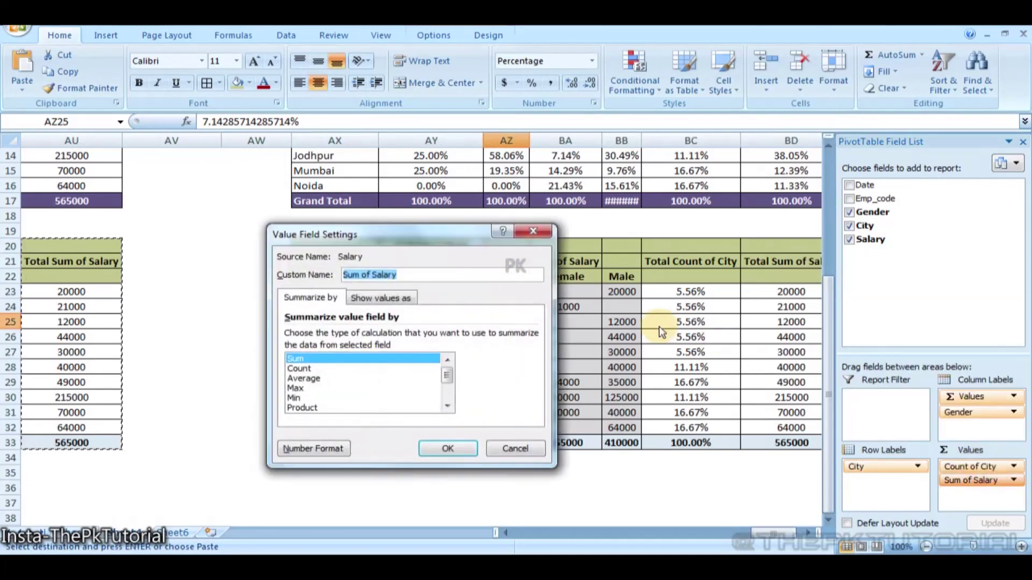
click(379, 297)
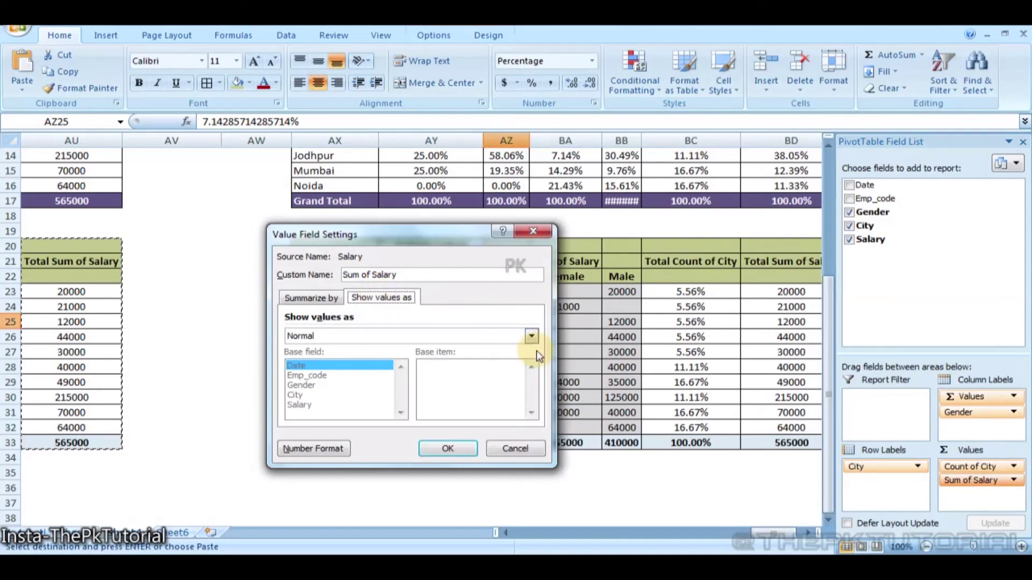
click(531, 336)
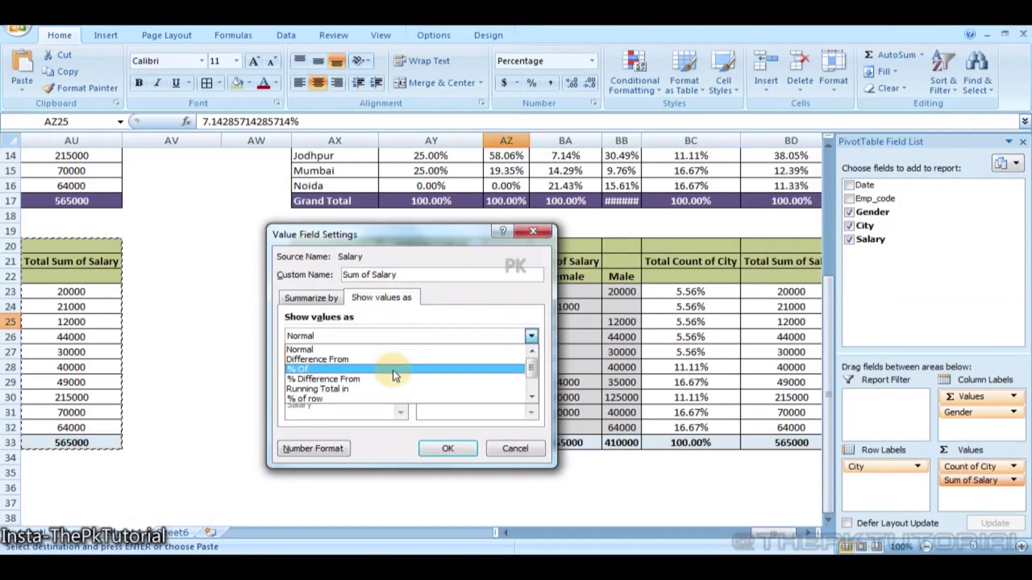
click(531, 396)
click(531, 396)
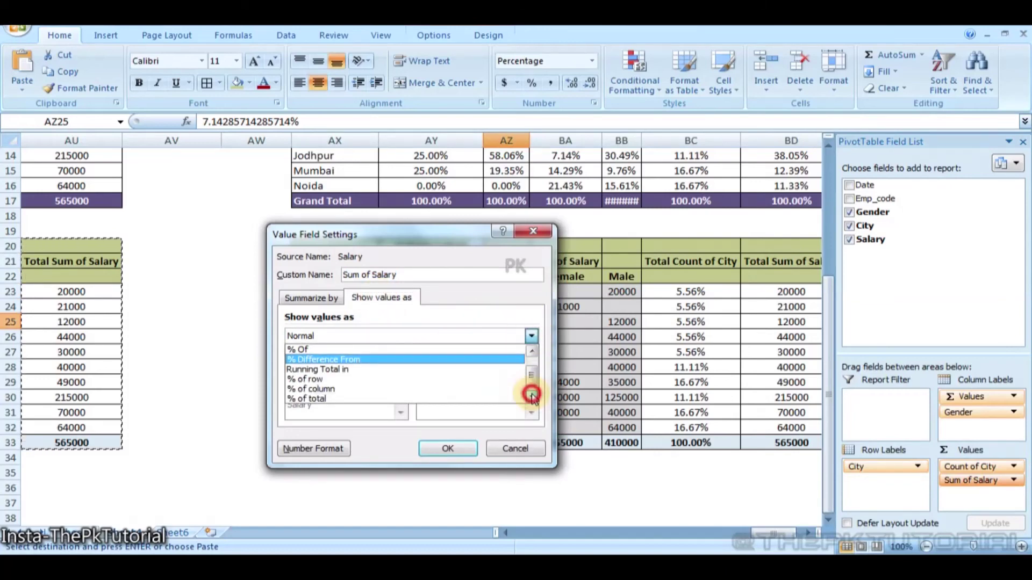
click(328, 390)
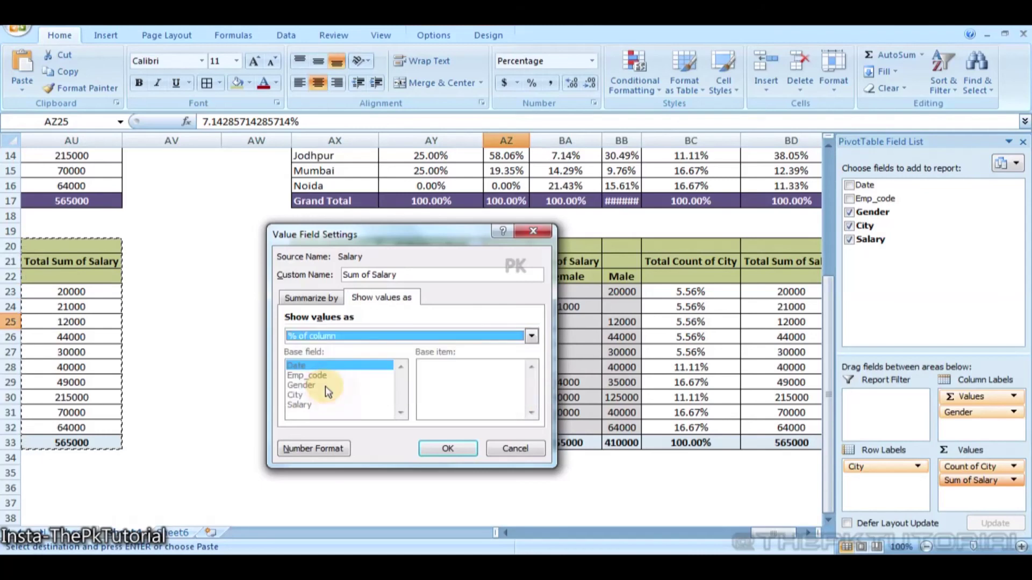
click(467, 448)
click(676, 496)
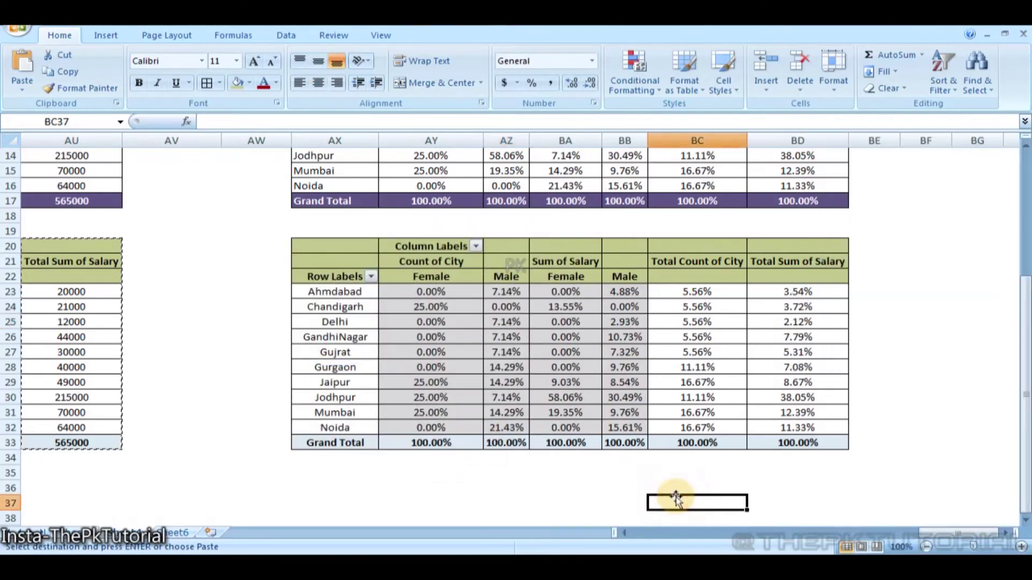
Compare the AX20 PivotTable with the original Report 6 above it, including the report title and its percentage columns
key(Right)
key(Right)
key(Up)
key(Up)
key(Up)
key(Up)
key(Up)
key(Up)
key(Up)
key(Up)
key(Up)
key(Up)
key(Up)
key(Up)
key(Up)
key(Up)
key(Up)
key(Up)
key(Up)
key(Up)
key(Up)
key(Up)
key(Up)
key(Up)
key(Up)
key(Up)
key(Up)
key(Up)
key(Up)
key(Up)
key(Up)
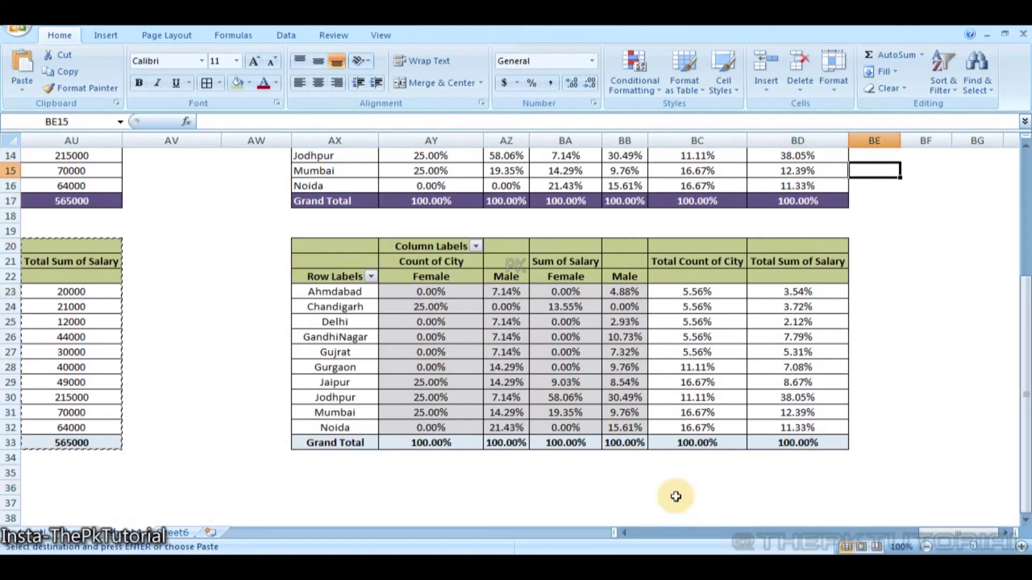
key(Down)
key(Down)
key(Down)
key(Down)
key(Down)
key(Down)
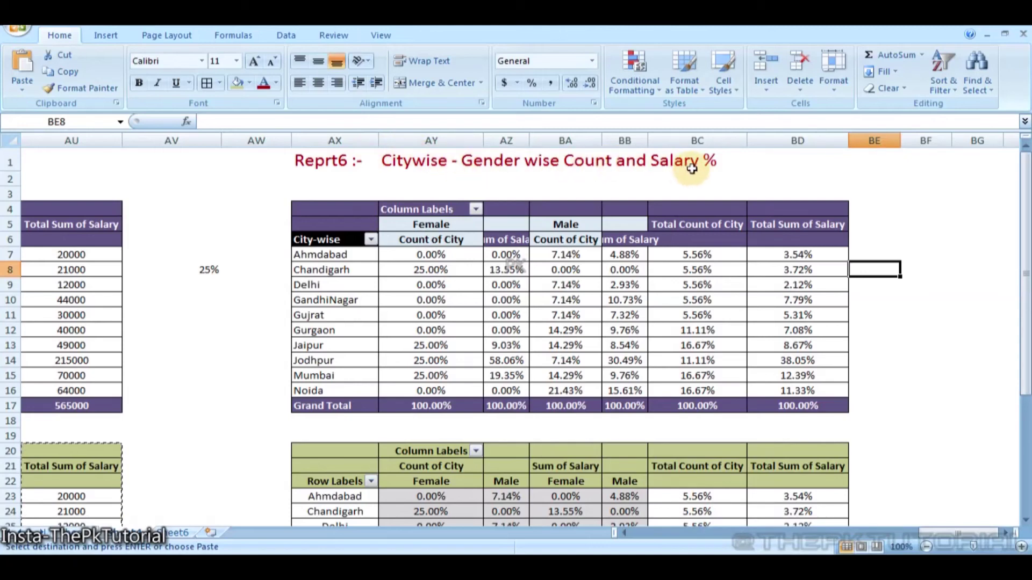
click(916, 355)
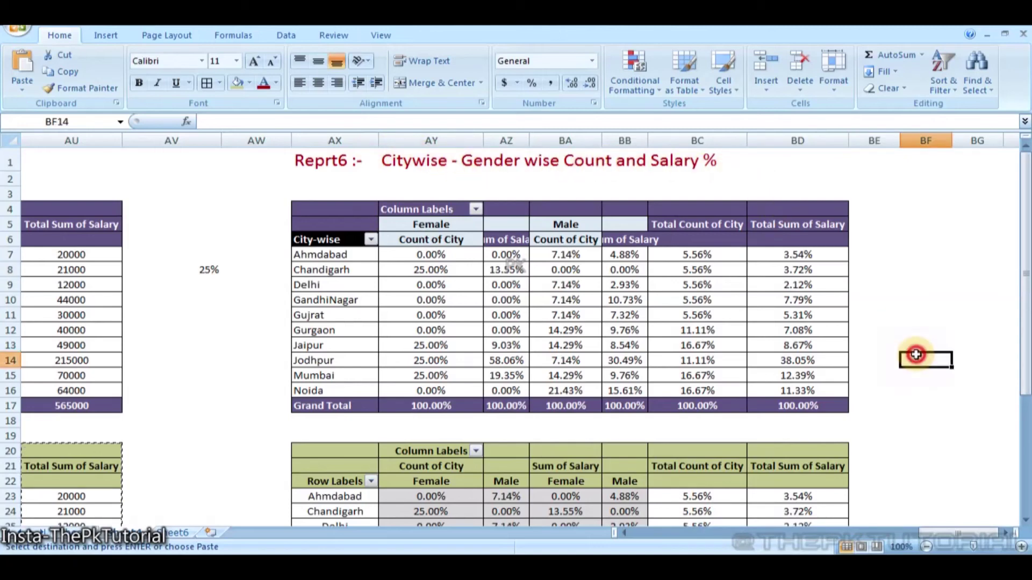
Examine each city's Total Count of City and Total Sum of Salary percentages in the AX20 PivotTable
key(Down)
key(Down)
key(Down)
key(Down)
key(Down)
key(Down)
key(Down)
key(Down)
key(Down)
key(Down)
key(Down)
key(Down)
key(Down)
key(Down)
key(Down)
key(Down)
key(Down)
key(Down)
key(Down)
key(Down)
key(Down)
key(Down)
key(Down)
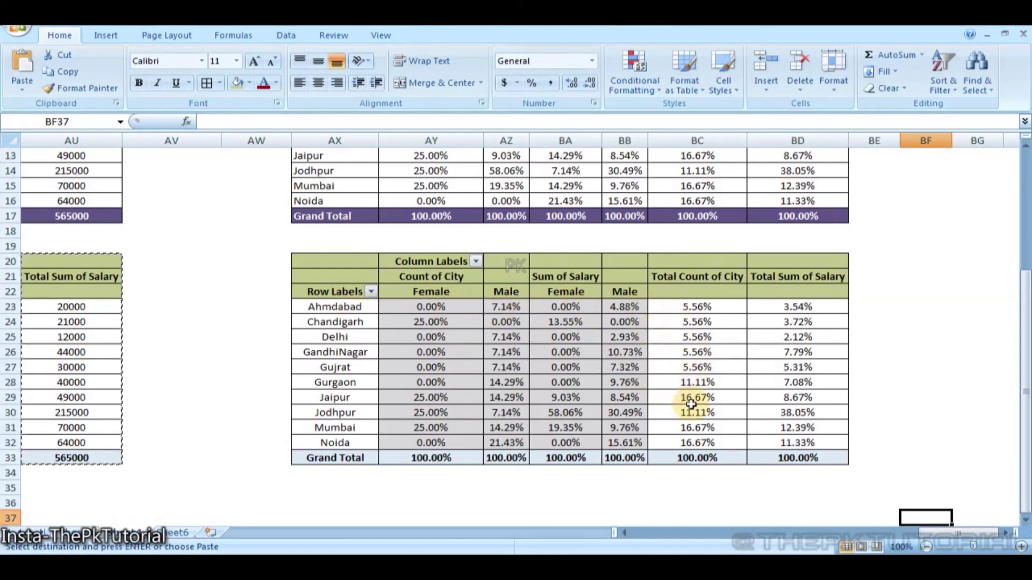
mouse_move(691, 403)
mouse_move(698, 386)
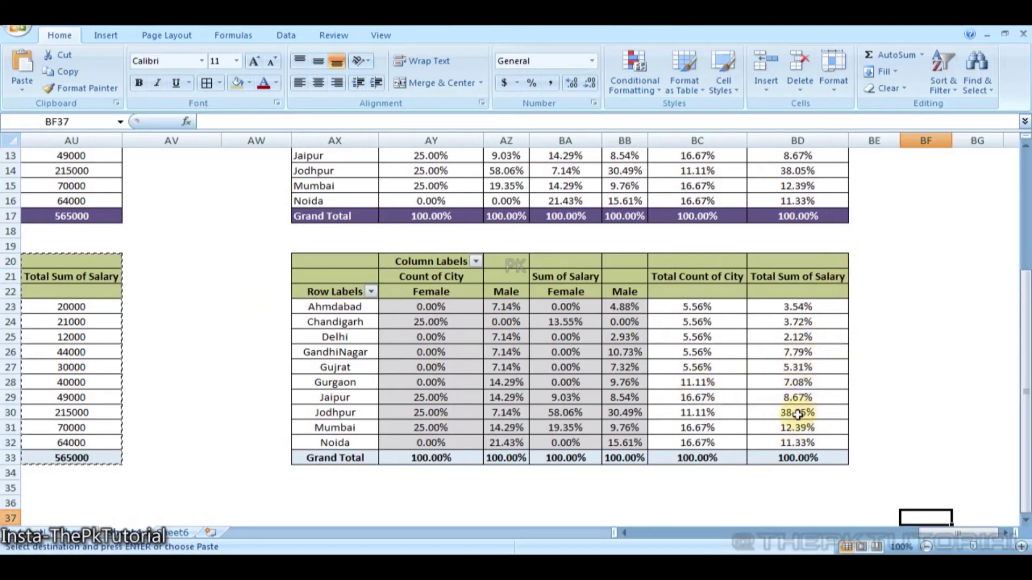
mouse_move(798, 413)
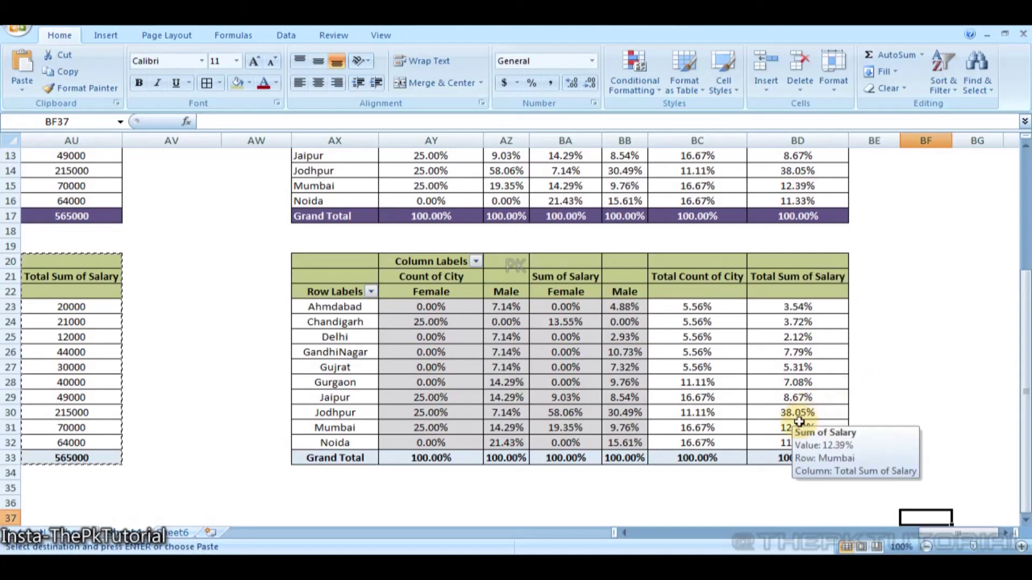
Sort the cities in the AX20 PivotTable by Total Sum of Salary, from largest to smallest
mouse_move(783, 347)
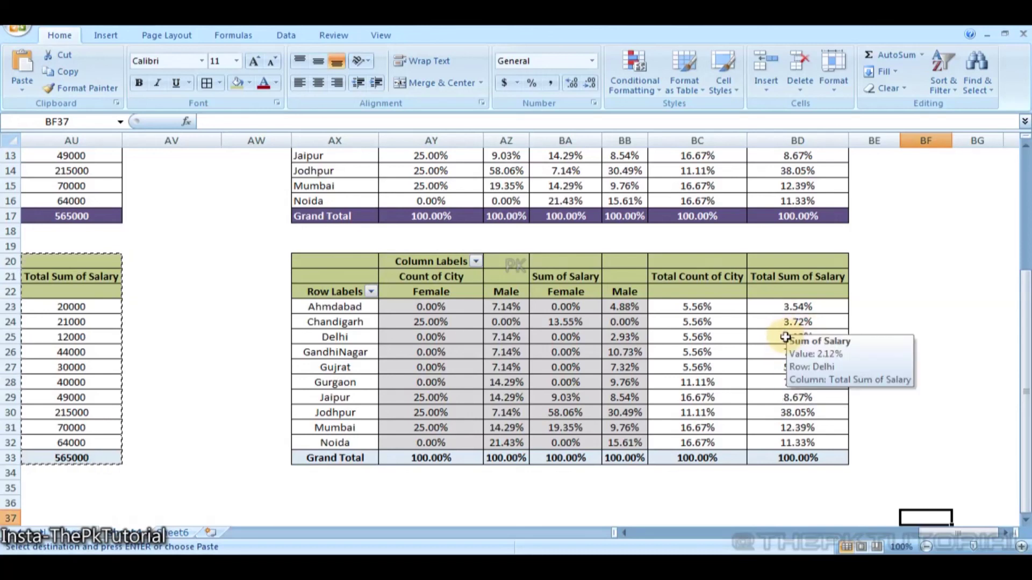
click(785, 337)
right_click(785, 337)
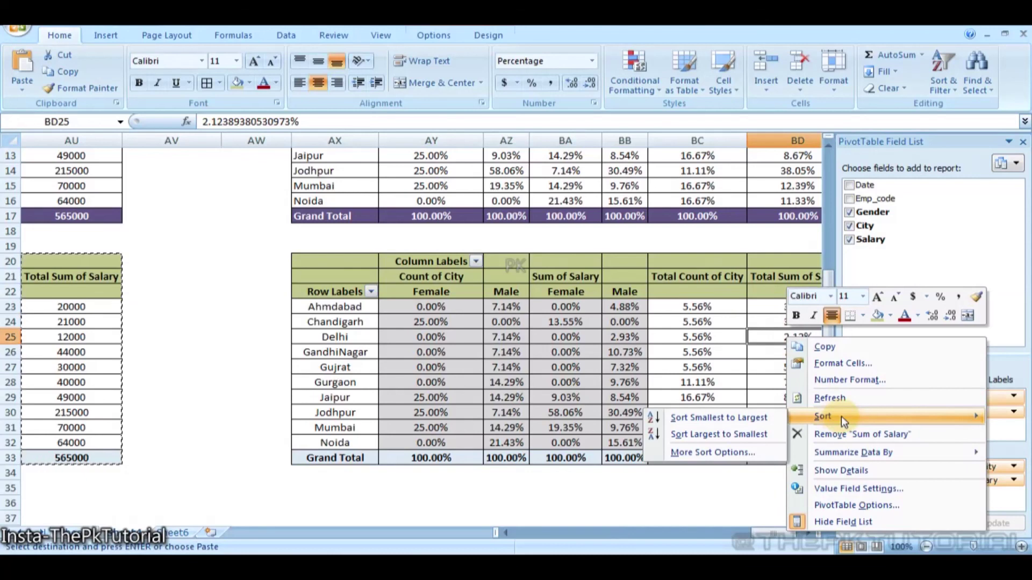
click(727, 434)
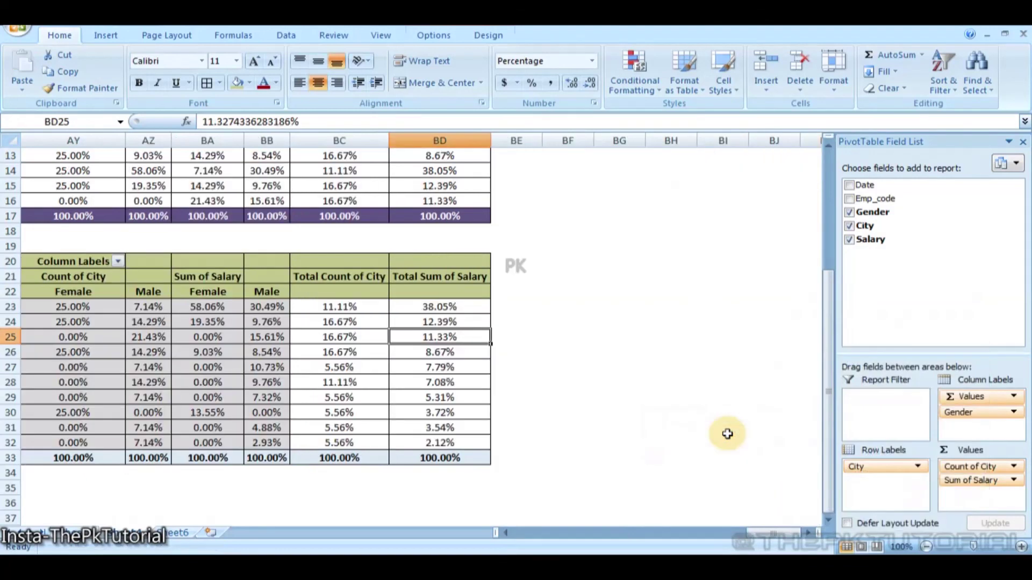
Check the sorted city order and the leading cities' percentages in the AX20 PivotTable
click(356, 310)
key(Right)
key(Left)
key(Left)
key(Left)
key(Left)
key(Left)
key(Left)
key(Left)
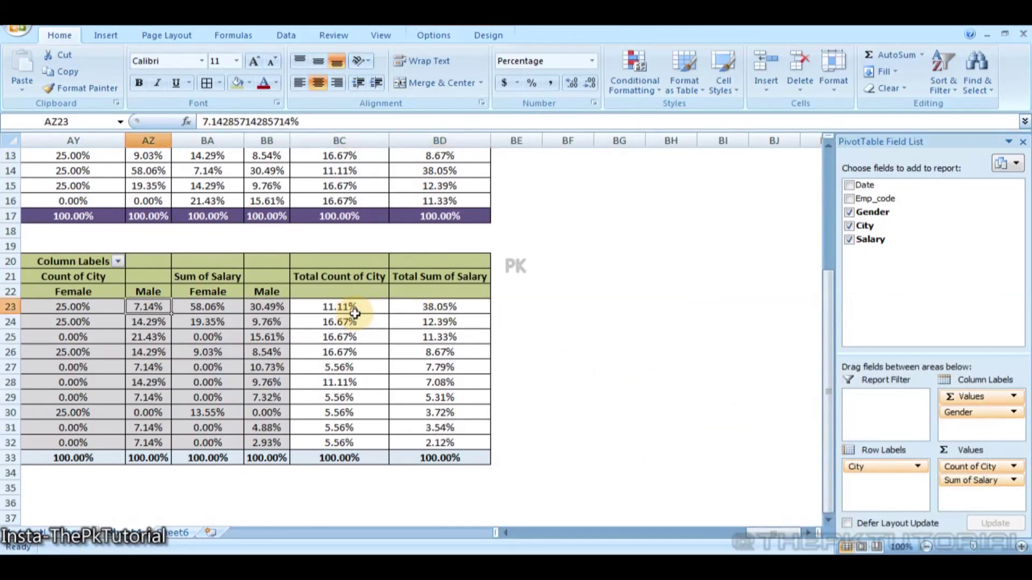
key(Left)
key(Right)
key(Right)
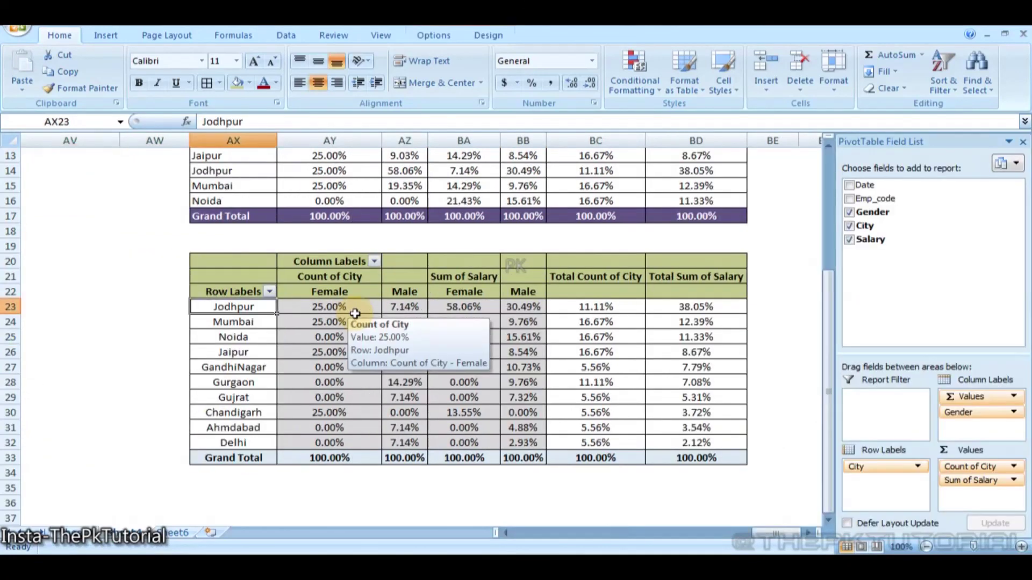
key(Down)
key(Down)
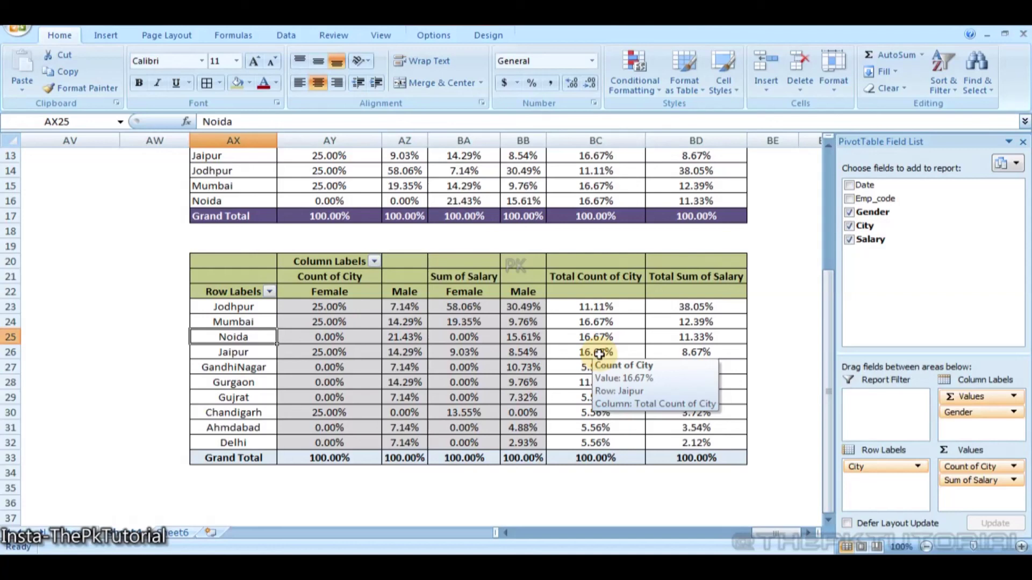
Read across the Noida row of the AX20 PivotTable, from its gender-wise values to its total salary percentage
key(Right)
key(Right)
key(Right)
key(Right)
key(Right)
key(Right)
key(Right)
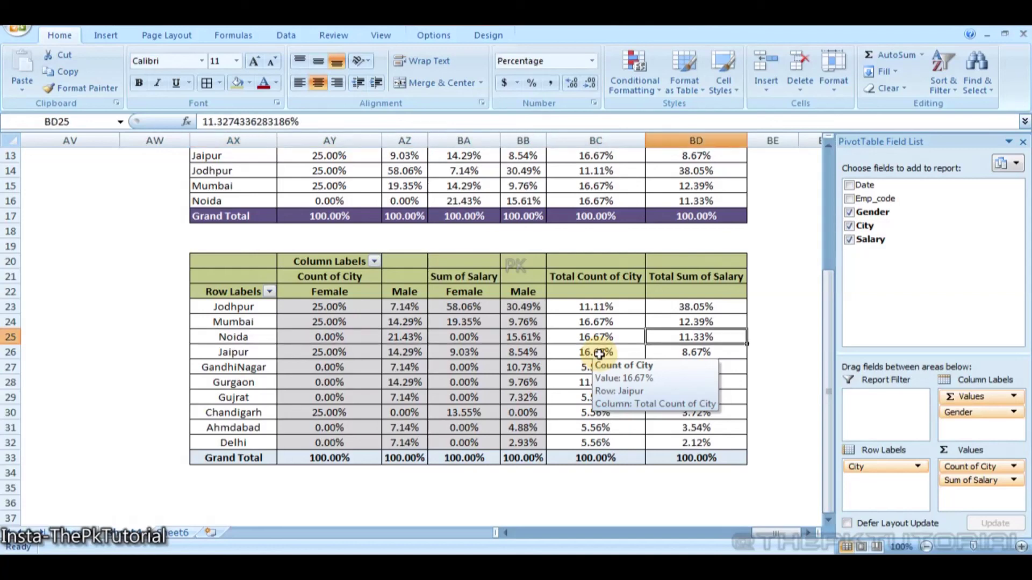
key(Left)
key(Left)
key(Left)
key(Left)
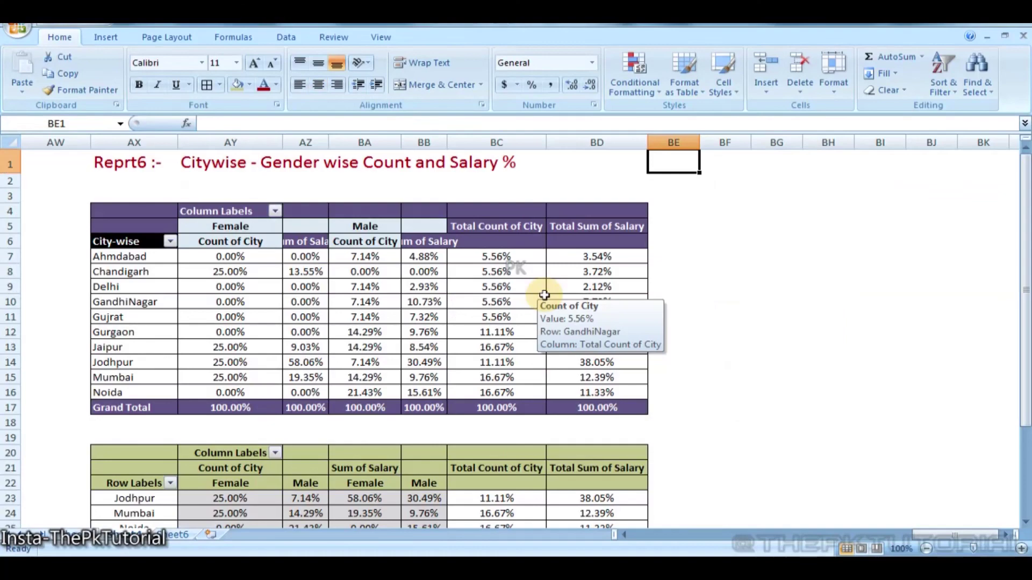
Review Report 6 and Report 5 together with the PivotTables rebuilt beneath them
key(Left)
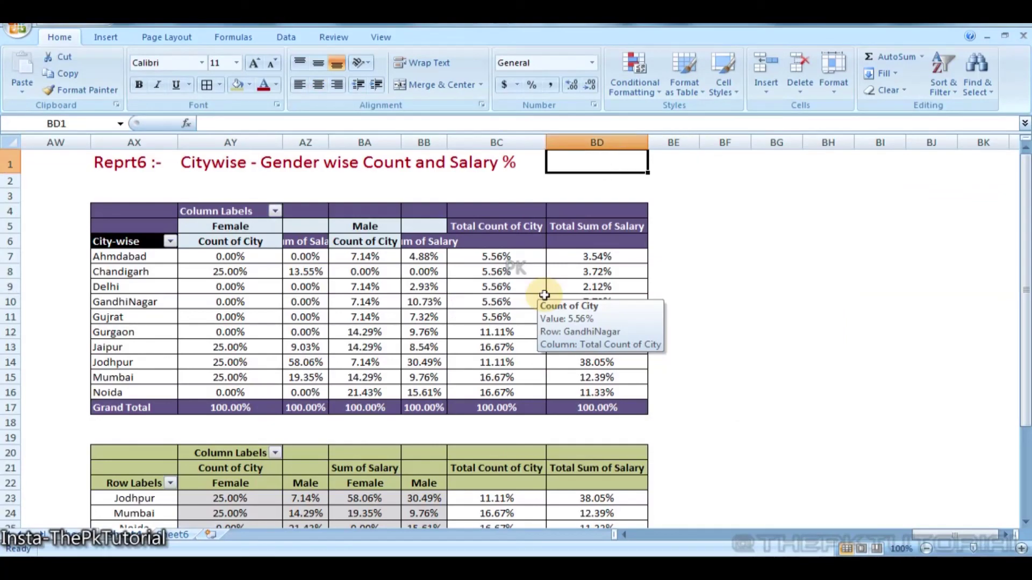
key(Left)
key(Left)
key(Left)
key(Left)
key(Left)
key(Left)
key(Left)
key(Left)
key(Left)
key(Left)
key(Left)
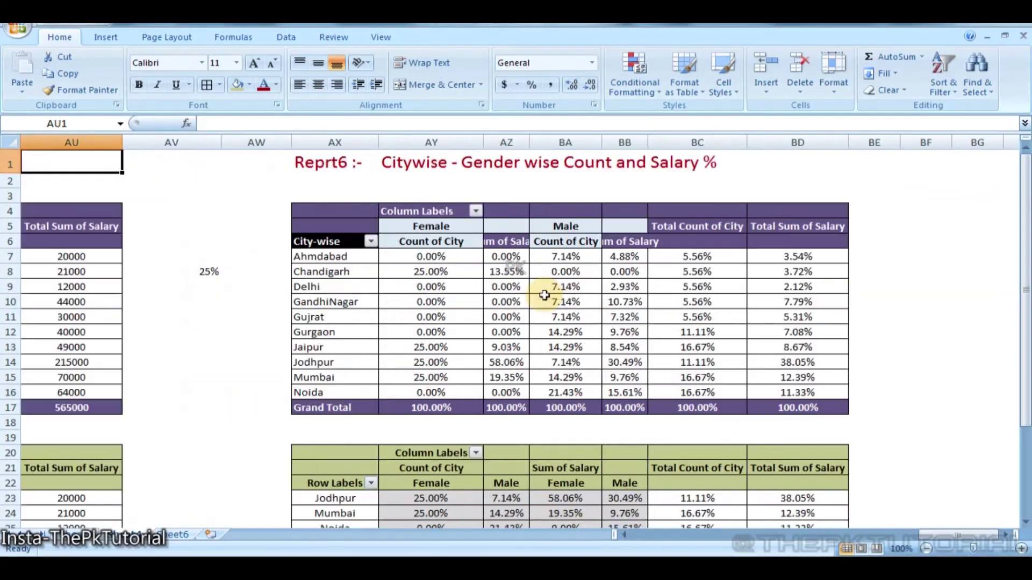
key(Left)
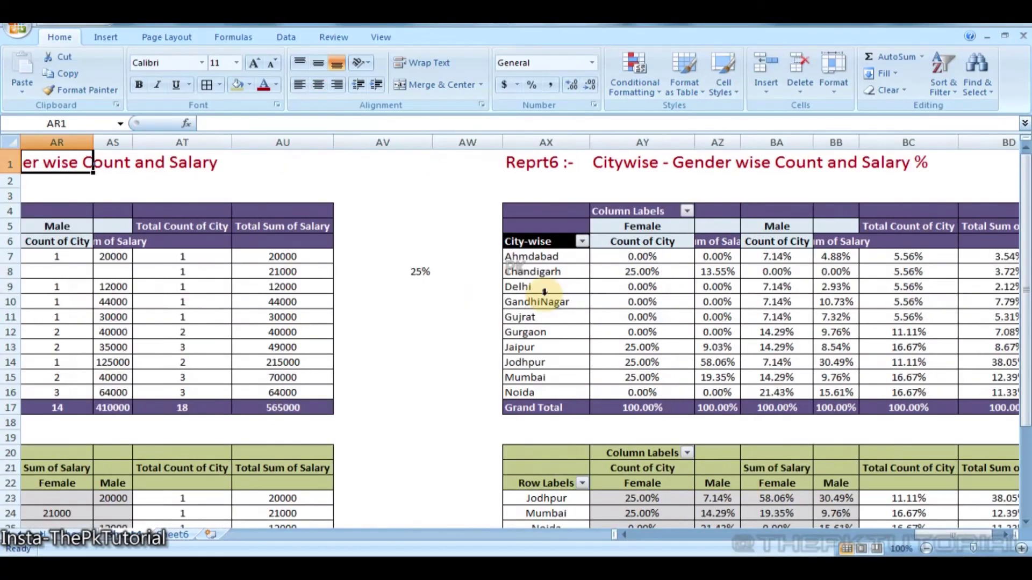
key(Left)
key(Left)
key(Left)
key(Left)
key(Left)
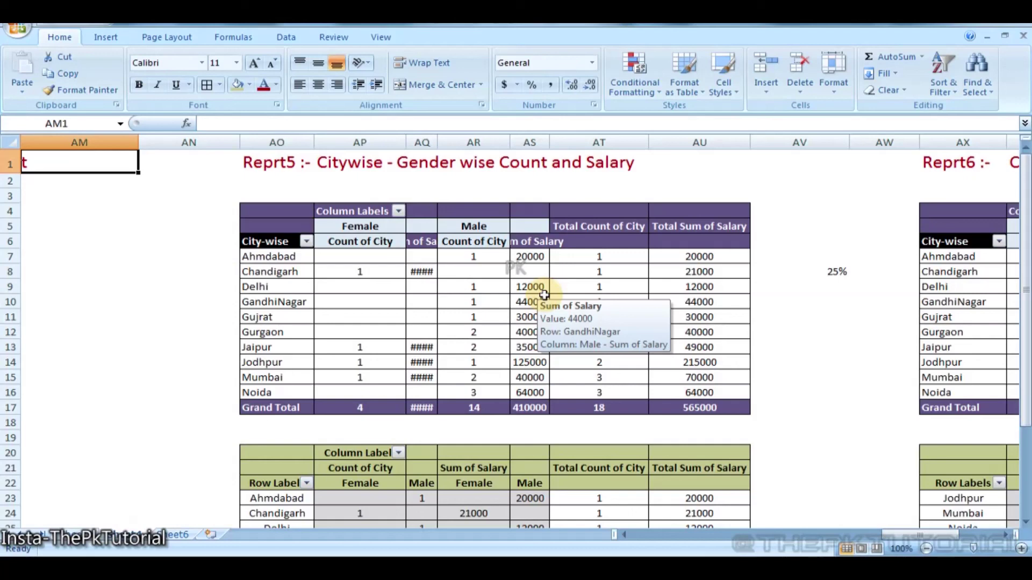
Review Report 4 and Report 3 together with the PivotTables rebuilt beneath them
key(Left)
key(Left)
key(Left)
key(Left)
key(Left)
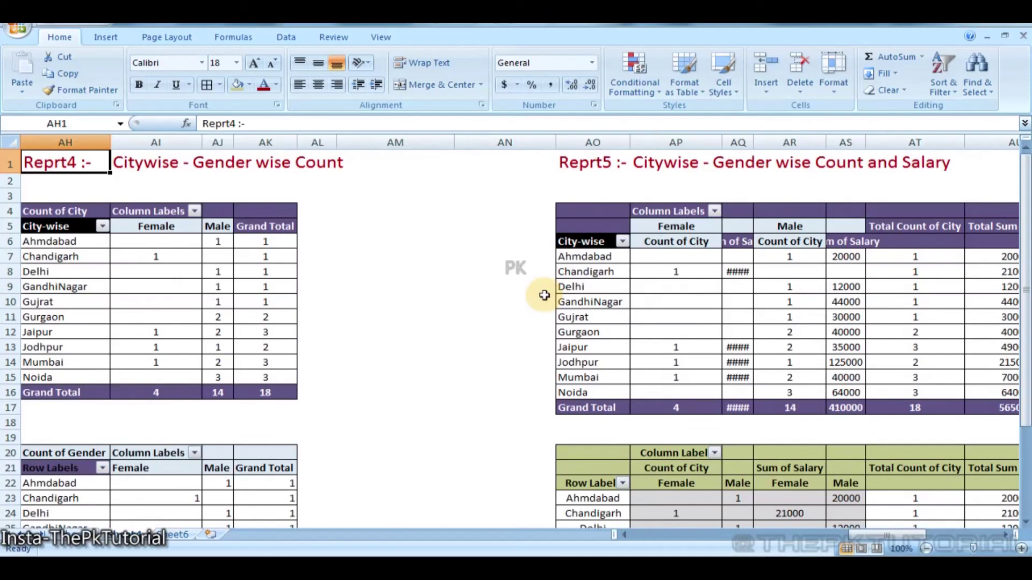
key(Left)
key(Left)
key(Left)
key(Left)
key(Left)
key(Left)
key(Left)
key(Left)
key(Left)
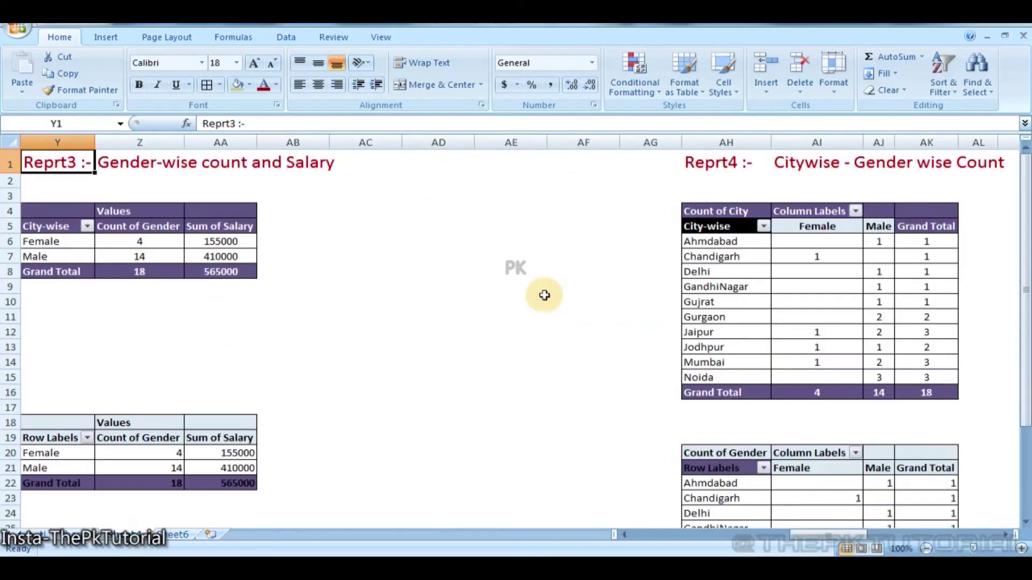